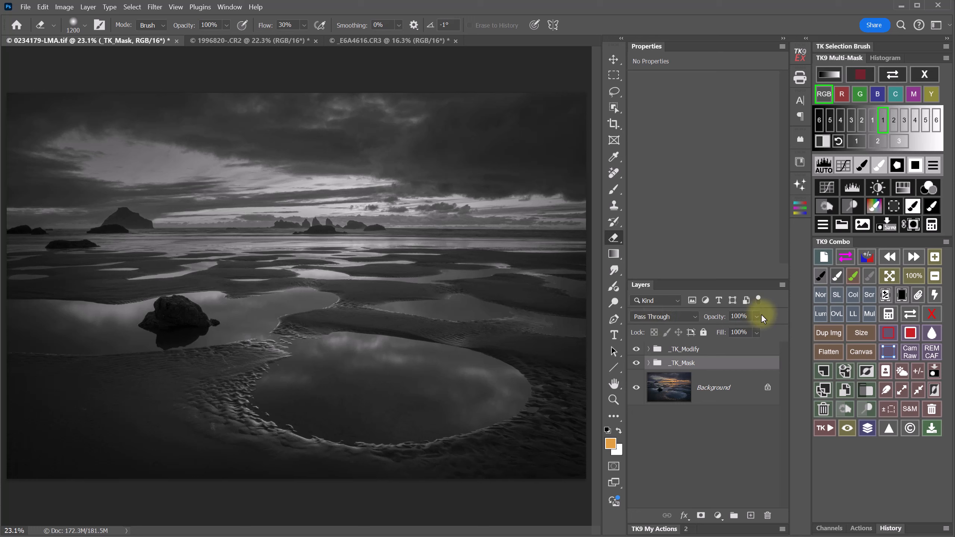
Create a dodge layer in Overlay mode and paint white with a 900 px brush over the sand around the large pool's edge
{"action": "left_click", "coordinate": [858, 210]}
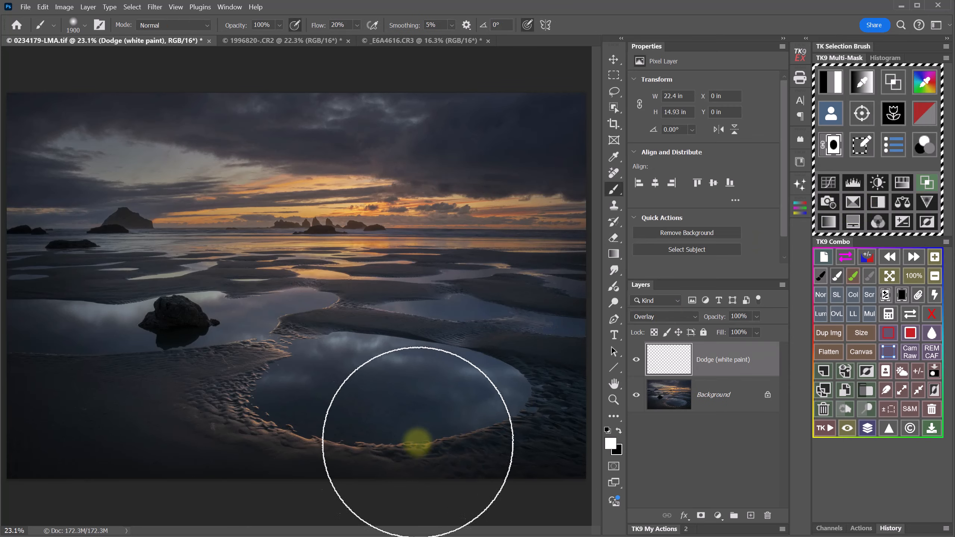
{"action": "key", "text": "bracketright"}
{"action": "left_click", "coordinate": [416, 437]}
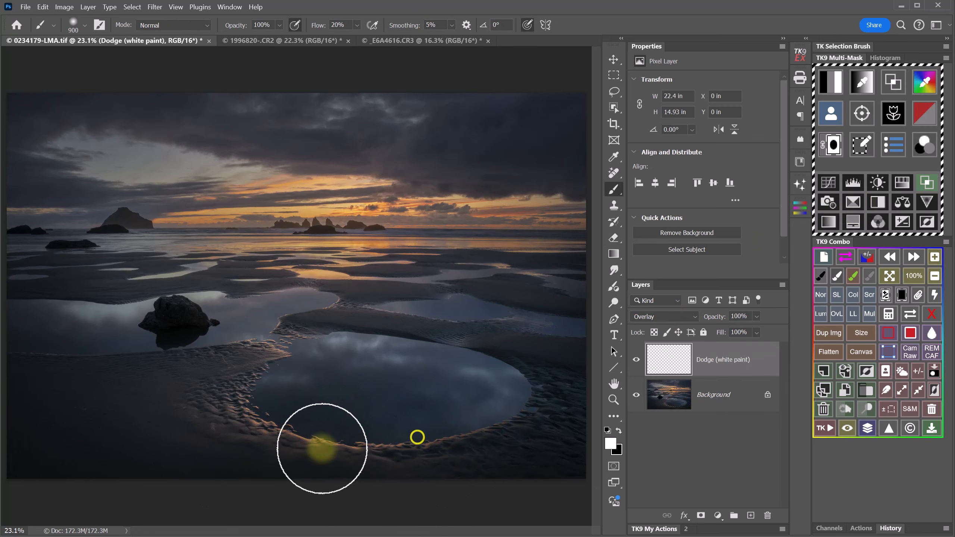
{"action": "mouse_move", "coordinate": [250, 354]}
{"action": "left_mouse_down"}
{"action": "mouse_move", "coordinate": [277, 335]}
{"action": "mouse_move", "coordinate": [224, 384]}
{"action": "mouse_move", "coordinate": [454, 434]}
{"action": "mouse_move", "coordinate": [220, 415]}
{"action": "mouse_move", "coordinate": [277, 348]}
{"action": "mouse_move", "coordinate": [398, 445]}
{"action": "mouse_move", "coordinate": [207, 397]}
{"action": "mouse_move", "coordinate": [247, 386]}
{"action": "mouse_move", "coordinate": [557, 403]}
{"action": "left_mouse_up"}
Toggle the white dodge layer's visibility to compare before and after, and leave the layer hidden
{"action": "left_click", "coordinate": [636, 360]}
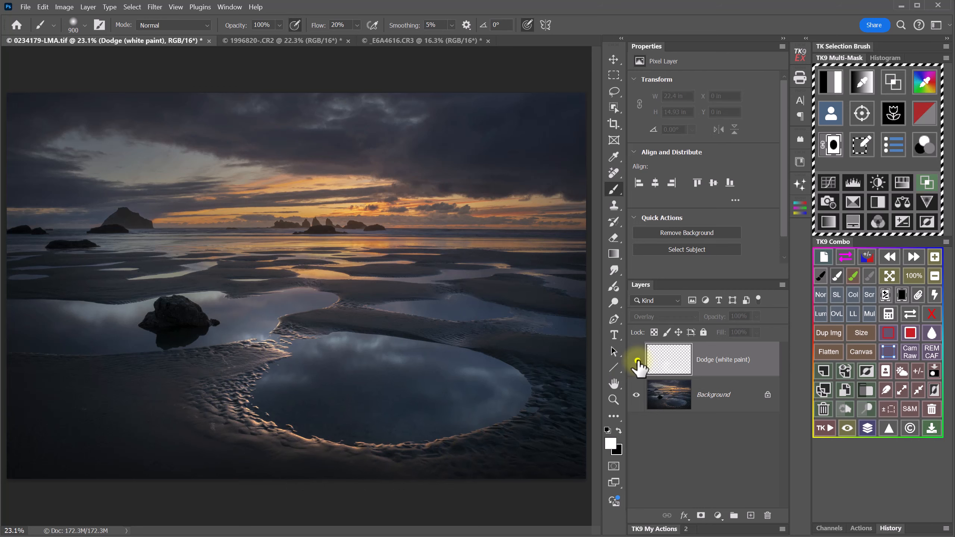
{"action": "left_click", "coordinate": [637, 360]}
{"action": "left_click", "coordinate": [637, 360]}
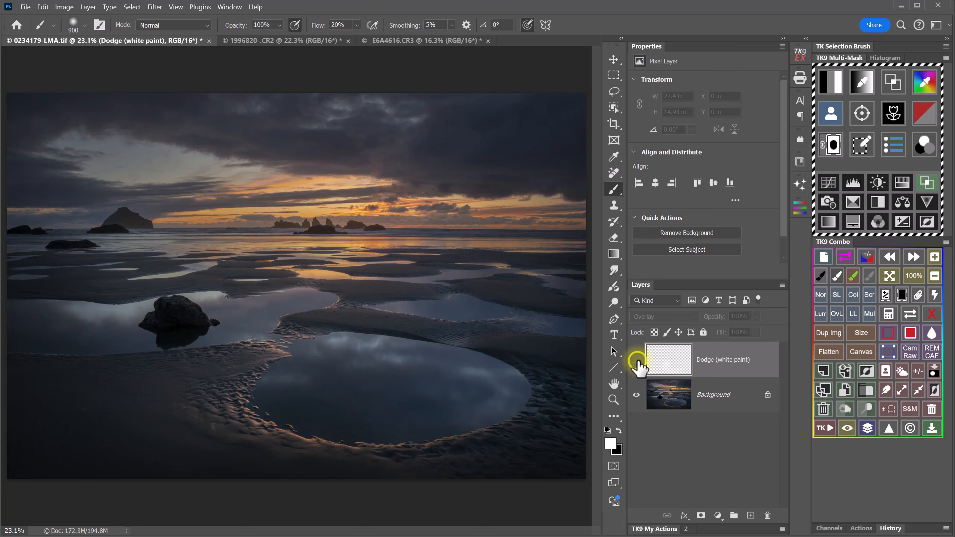
{"action": "left_click", "coordinate": [636, 361]}
{"action": "left_click", "coordinate": [637, 360]}
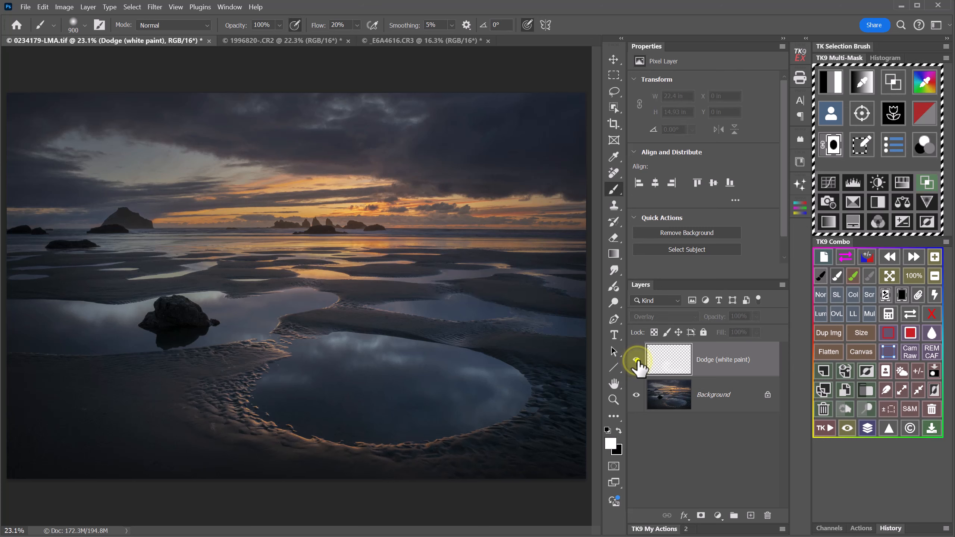
{"action": "left_click", "coordinate": [637, 360]}
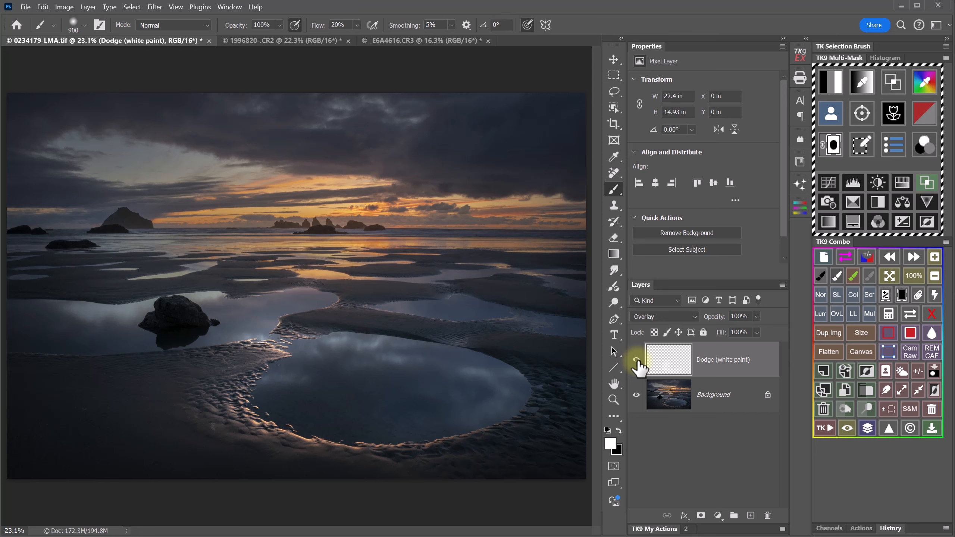
{"action": "left_click", "coordinate": [637, 360]}
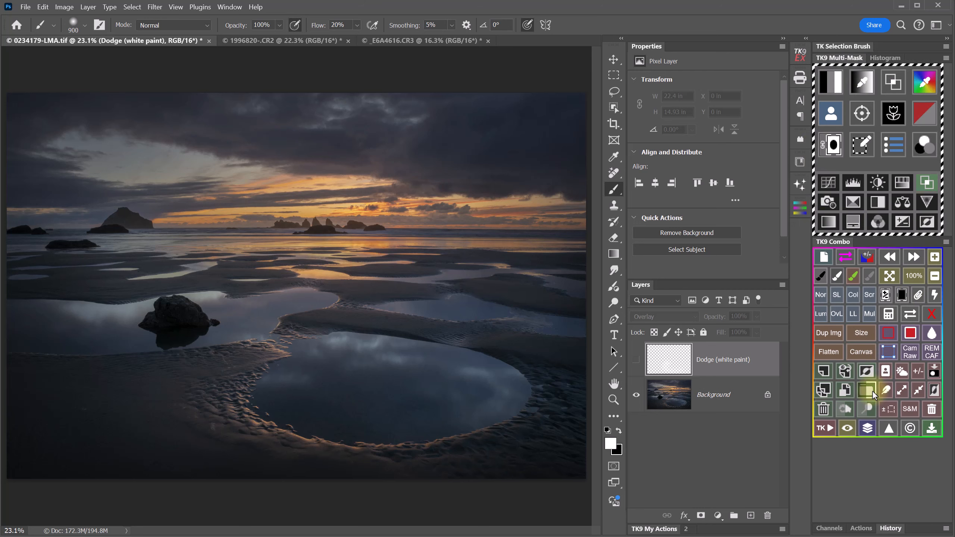
On a second dodge layer, paint the sand around the large pool with tan c0a67f, a brightened sample of the lit sand
{"action": "left_click", "coordinate": [868, 410]}
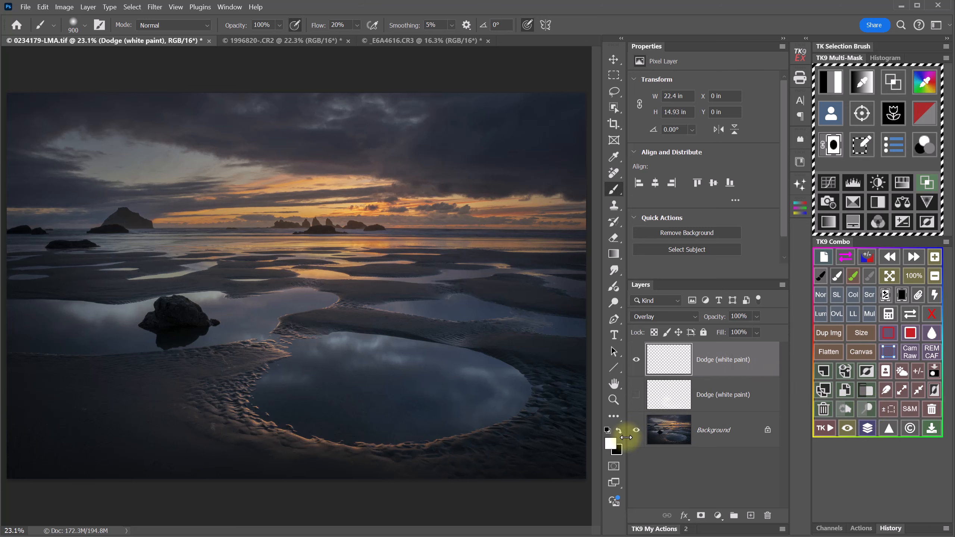
{"action": "left_click", "coordinate": [610, 447]}
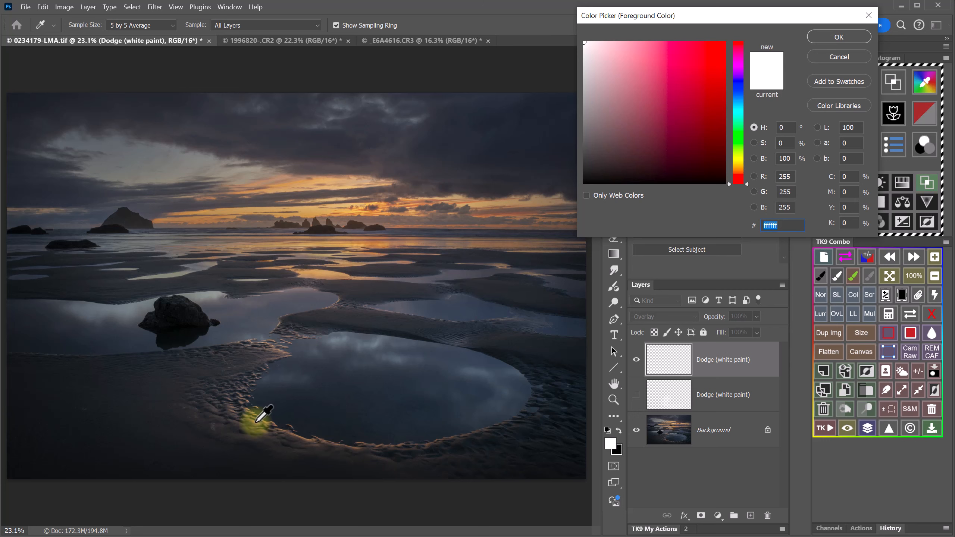
{"action": "left_click", "coordinate": [256, 422]}
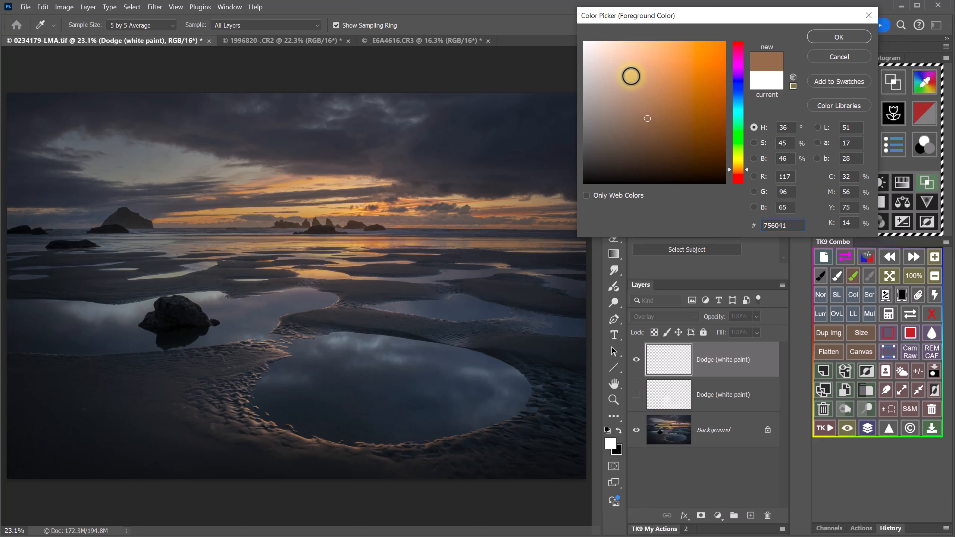
{"action": "left_click", "coordinate": [631, 77]}
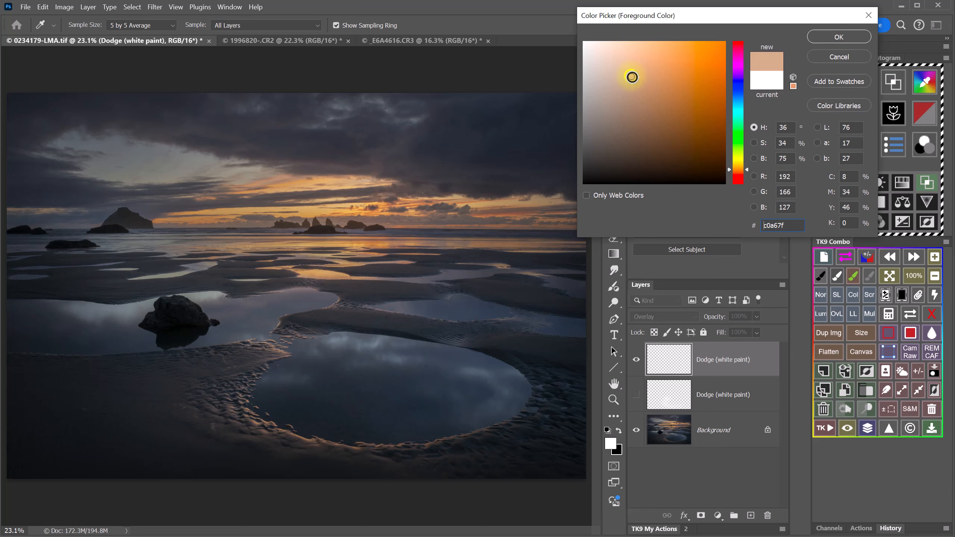
{"action": "left_click", "coordinate": [854, 37]}
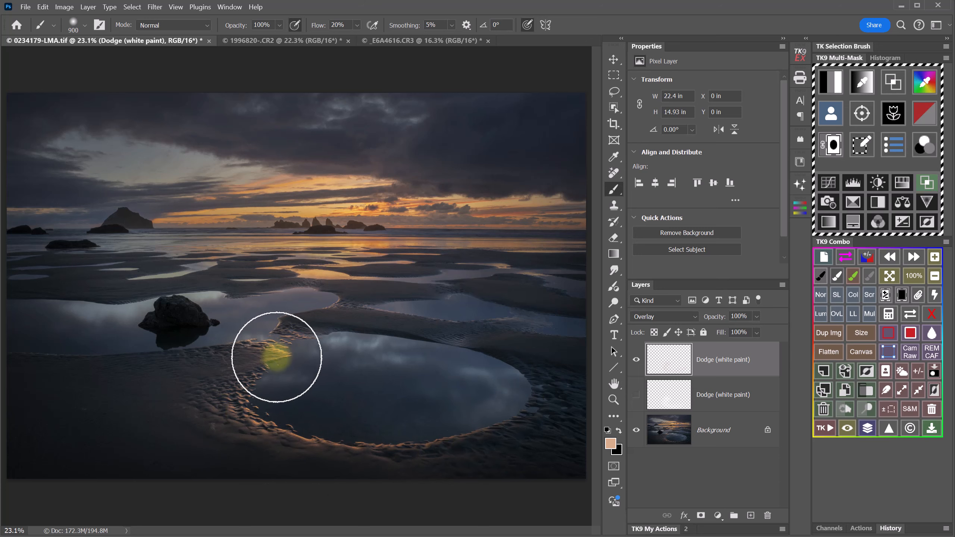
{"action": "mouse_move", "coordinate": [273, 356]}
{"action": "left_mouse_down"}
{"action": "mouse_move", "coordinate": [209, 398]}
{"action": "mouse_move", "coordinate": [300, 441]}
{"action": "mouse_move", "coordinate": [256, 421]}
{"action": "mouse_move", "coordinate": [302, 347]}
{"action": "mouse_move", "coordinate": [258, 360]}
{"action": "mouse_move", "coordinate": [278, 432]}
{"action": "mouse_move", "coordinate": [408, 445]}
{"action": "mouse_move", "coordinate": [322, 448]}
{"action": "mouse_move", "coordinate": [255, 403]}
{"action": "mouse_move", "coordinate": [295, 356]}
{"action": "mouse_move", "coordinate": [270, 394]}
{"action": "left_mouse_up"}
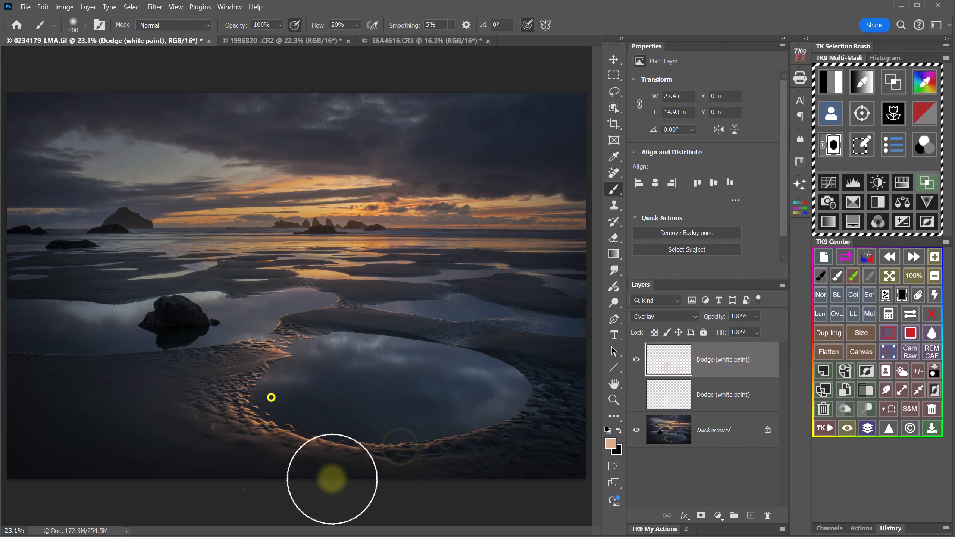
Compare the tan dodge layer with the white dodge layer by toggling their visibility, ending with only the tan one shown
{"action": "left_click", "coordinate": [636, 359]}
{"action": "left_click", "coordinate": [636, 359]}
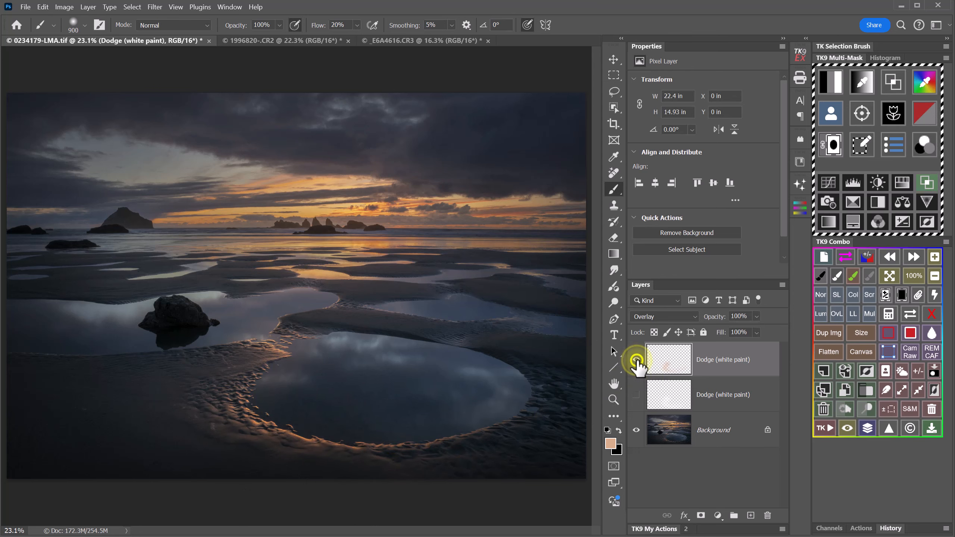
{"action": "left_click", "coordinate": [636, 359]}
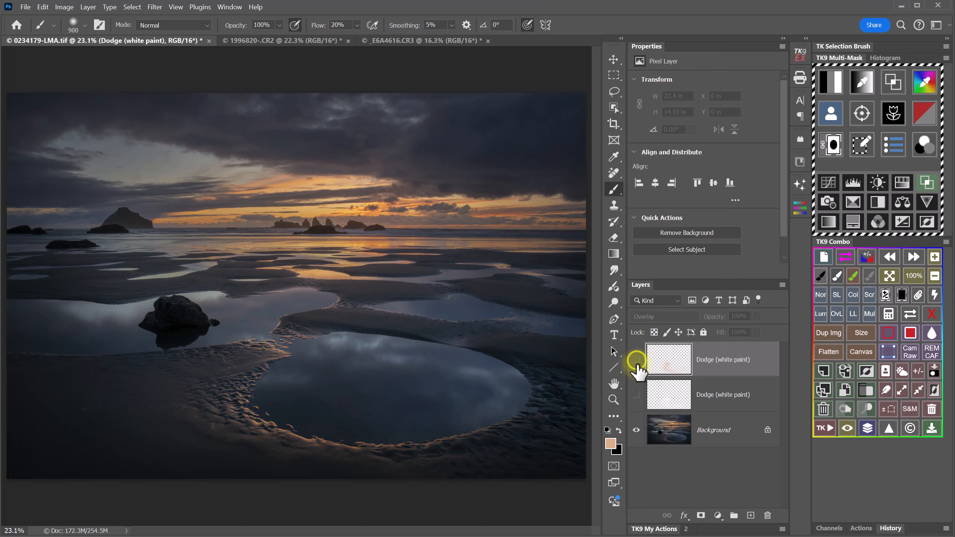
{"action": "left_click", "coordinate": [635, 394]}
{"action": "left_click", "coordinate": [635, 395]}
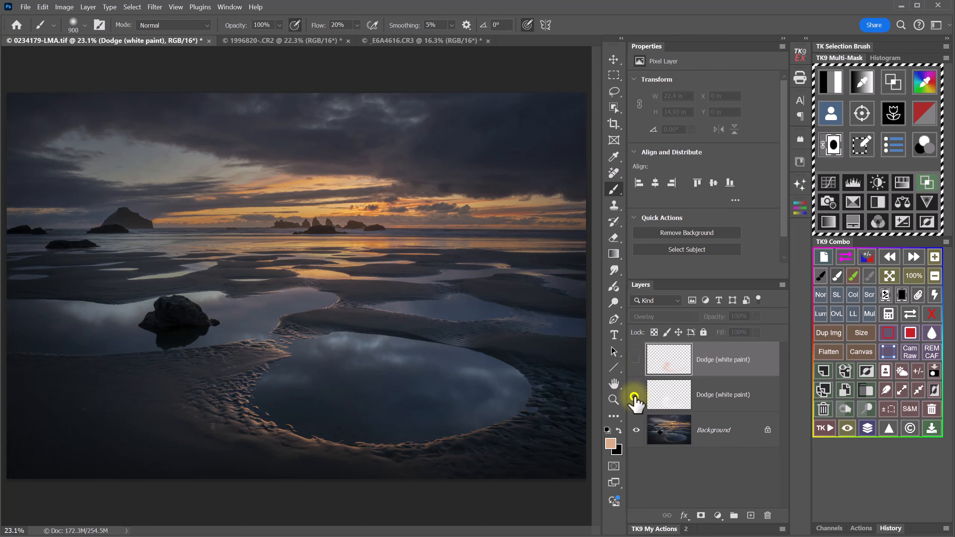
{"action": "left_click", "coordinate": [635, 359]}
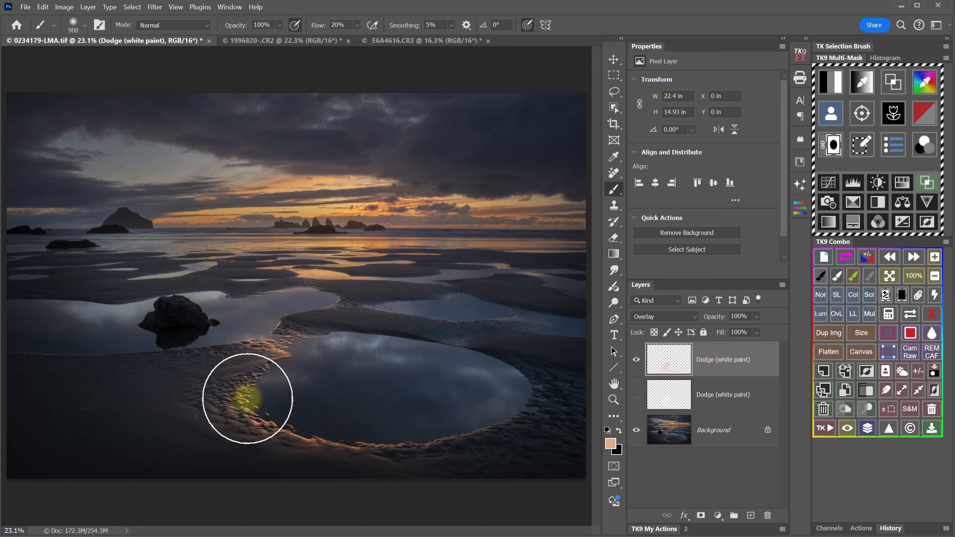
{"action": "left_click", "coordinate": [636, 359]}
{"action": "left_click", "coordinate": [637, 360]}
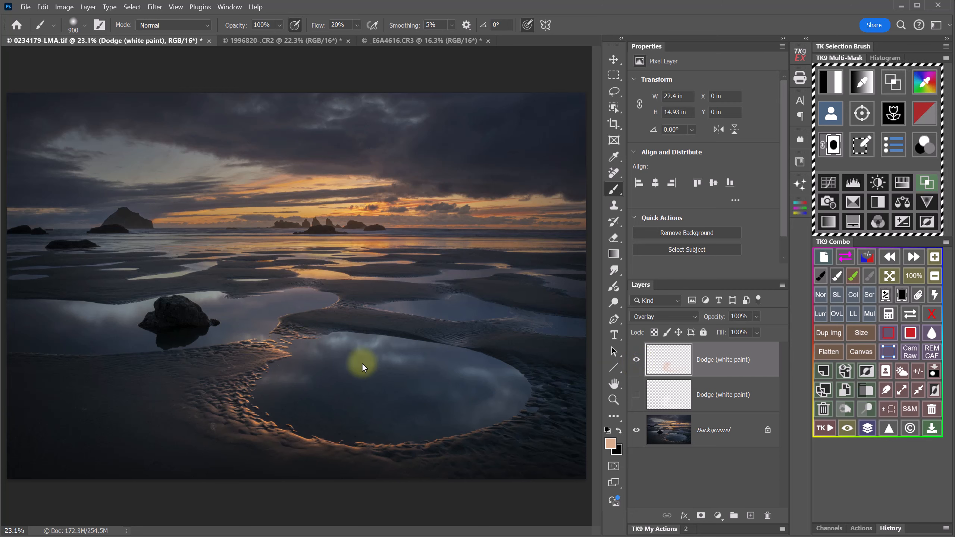
Switch to the Eraser tool and reduce its brush size to 300 px
{"action": "left_click", "coordinate": [914, 373]}
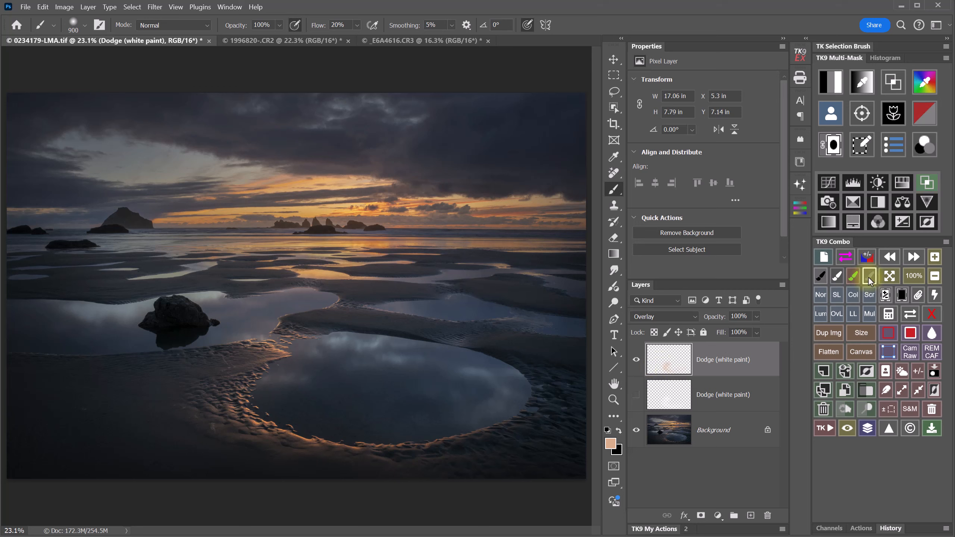
{"action": "left_click", "coordinate": [613, 240]}
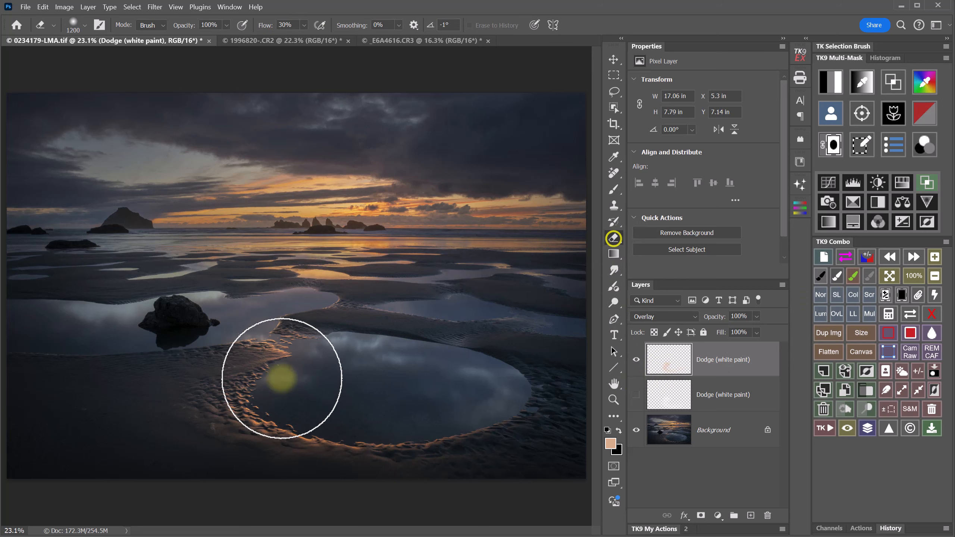
{"action": "key", "text": "bracketleft"}
{"action": "key", "text": "bracketleft"}
{"action": "key", "text": "bracketleft"}
{"action": "key", "text": "bracketleft"}
{"action": "key", "text": "bracketleft"}
{"action": "key", "text": "bracketleft"}
{"action": "key", "text": "bracketleft"}
{"action": "key", "text": "bracketleft"}
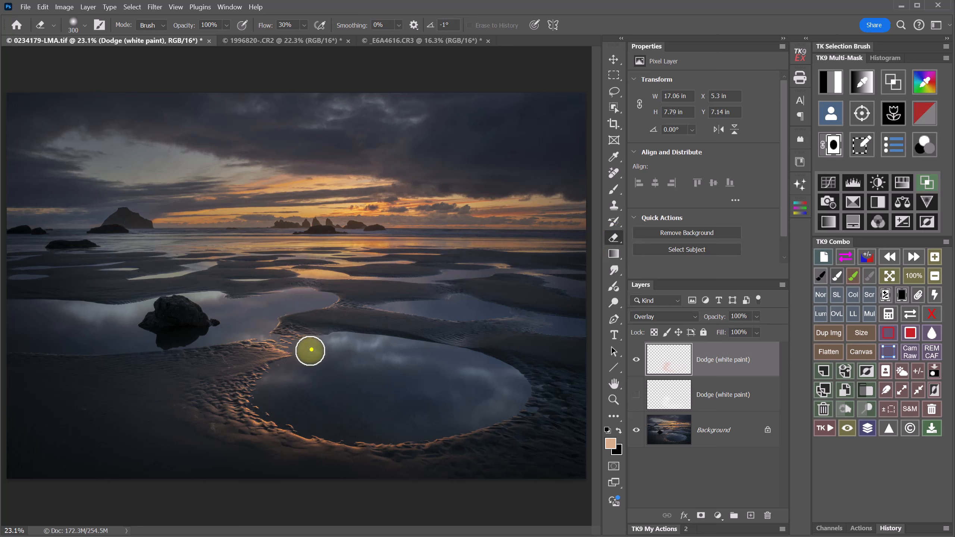
{"action": "key", "text": "bracketleft"}
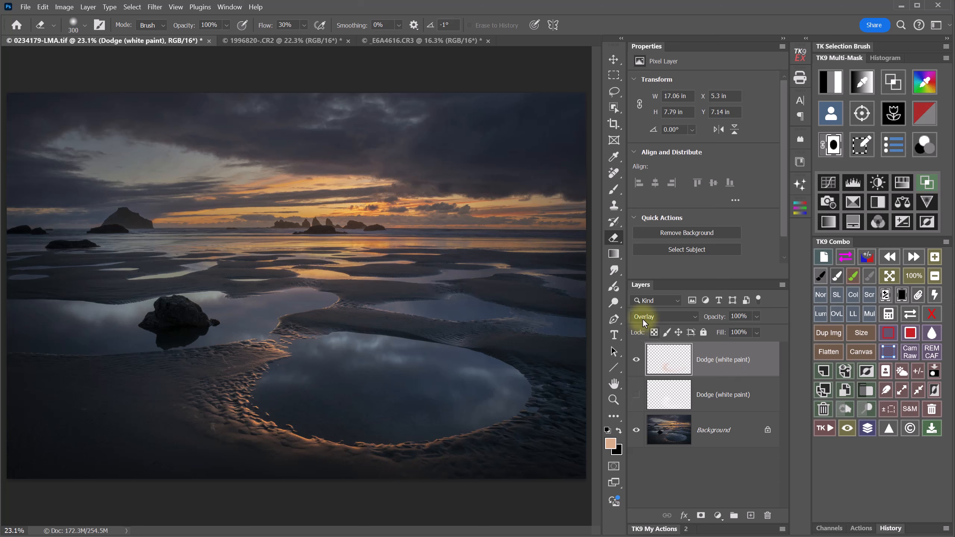
Toggle the tan dodge layer's visibility to compare the sand before and after colored dodging
{"action": "left_click", "coordinate": [636, 360]}
{"action": "left_click", "coordinate": [637, 360]}
{"action": "left_click", "coordinate": [637, 361]}
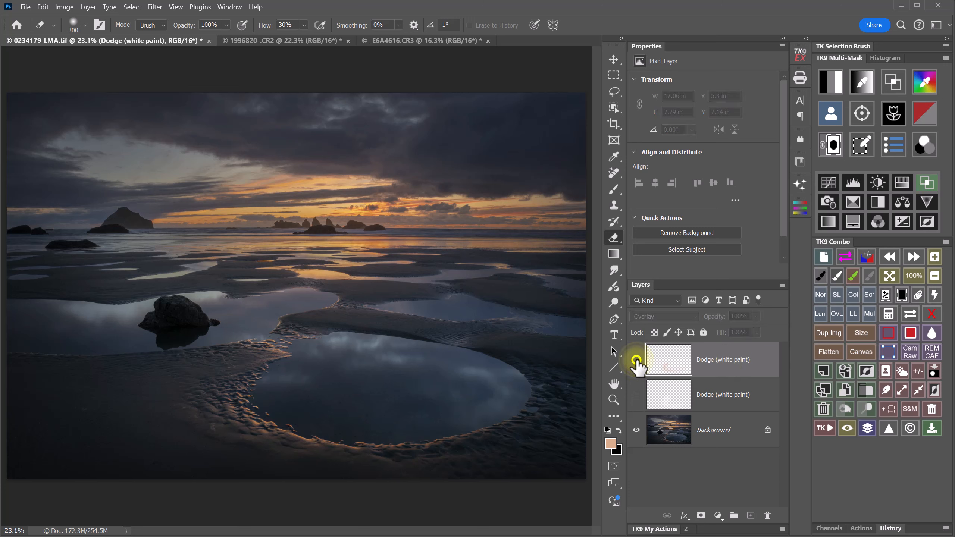
{"action": "left_click", "coordinate": [636, 360]}
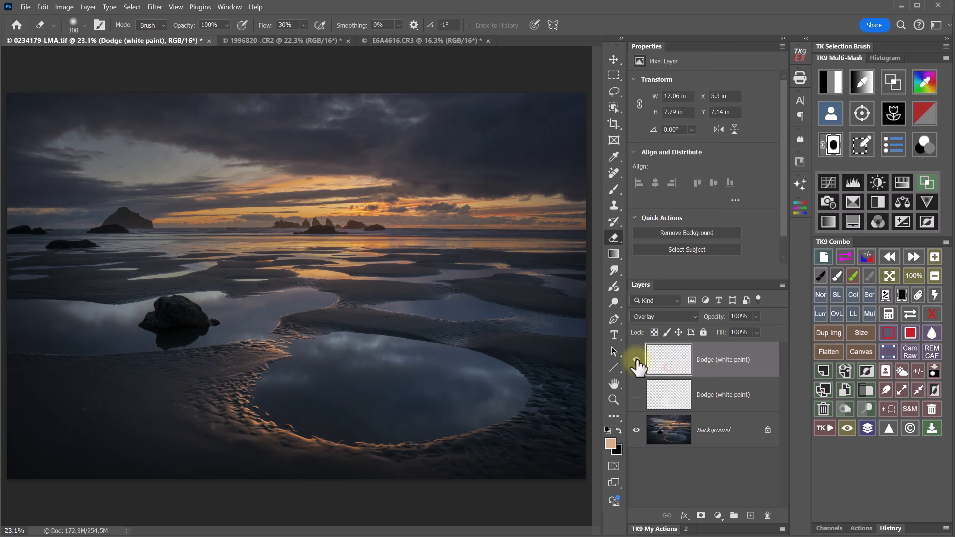
On a third dodge layer, paint the sunset sky above the horizon with yellow f7d87d, a brightened sample of the sky glow
{"action": "left_click", "coordinate": [872, 409]}
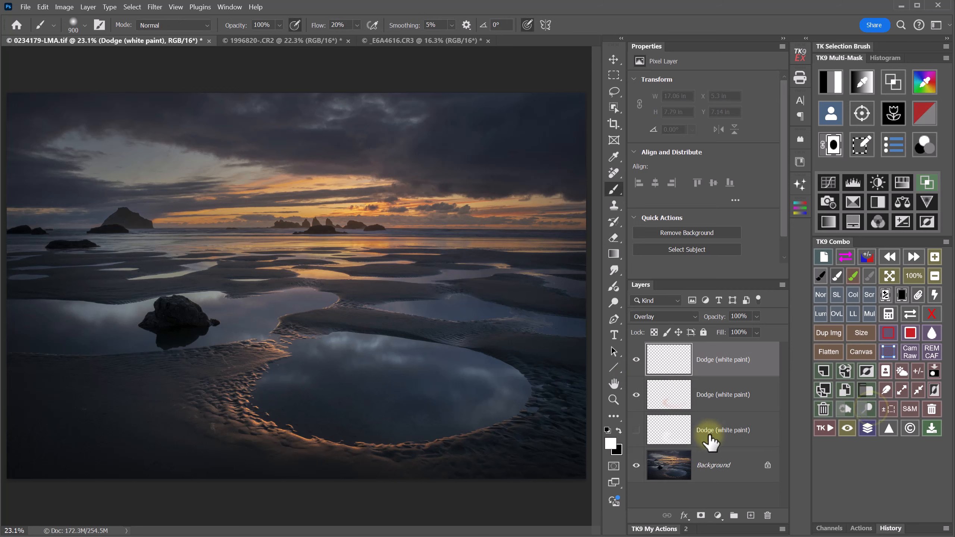
{"action": "left_click", "coordinate": [611, 443]}
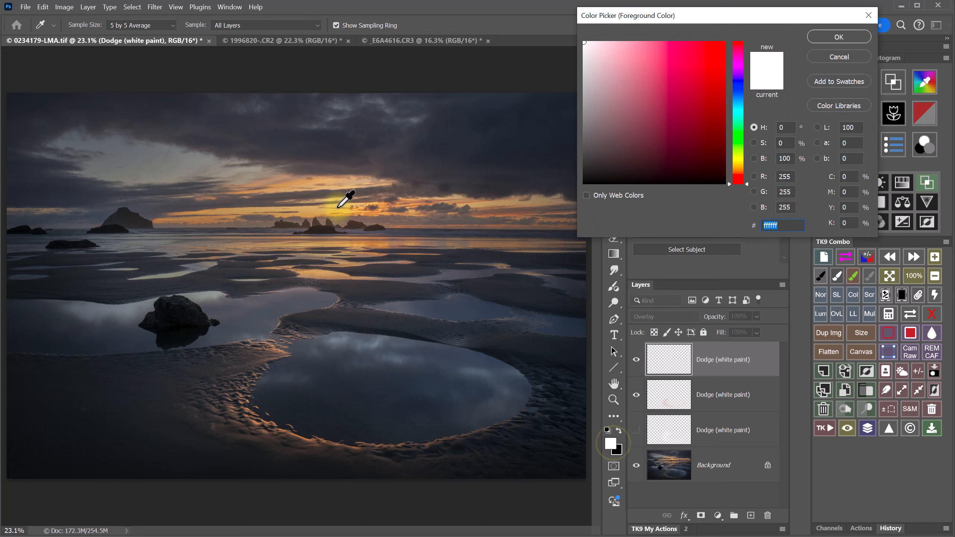
{"action": "left_click", "coordinate": [338, 205]}
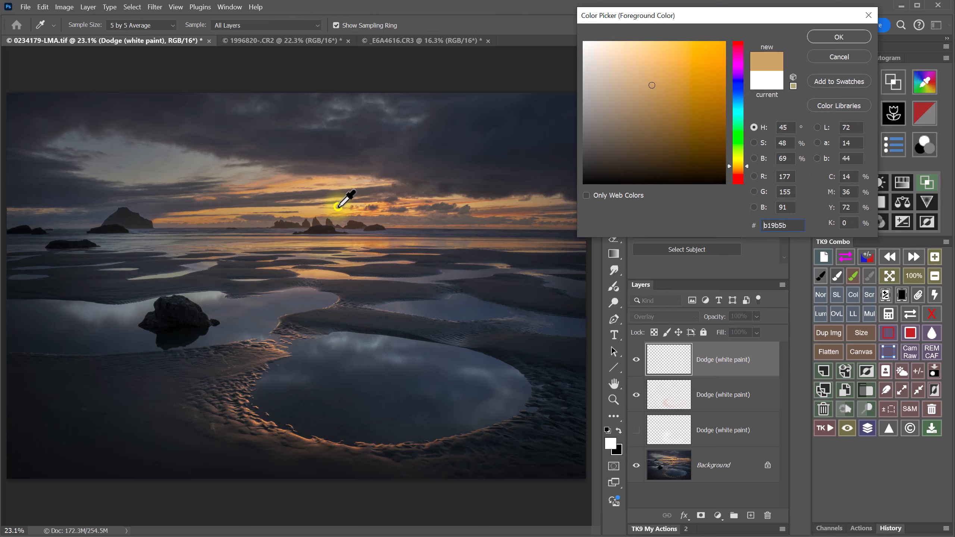
{"action": "left_click", "coordinate": [657, 47]}
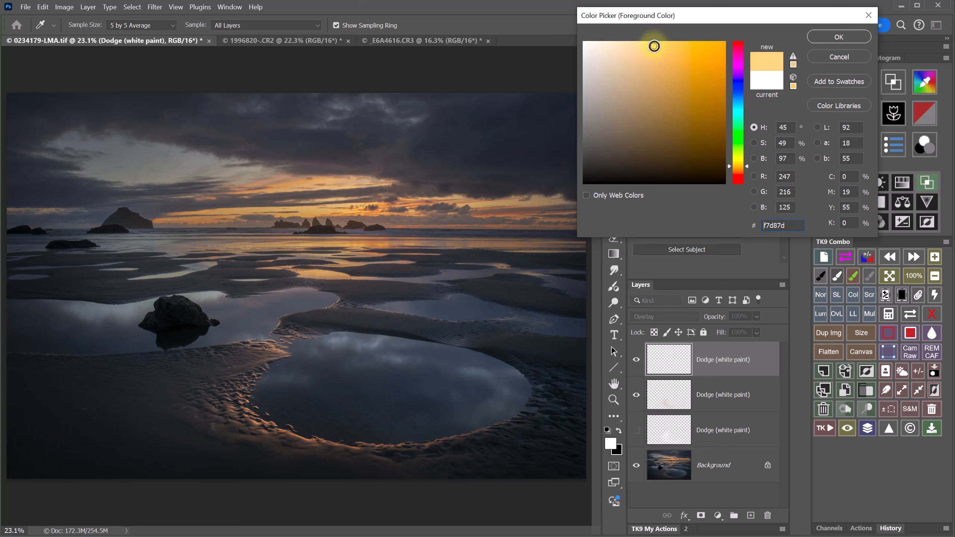
{"action": "left_click", "coordinate": [833, 37]}
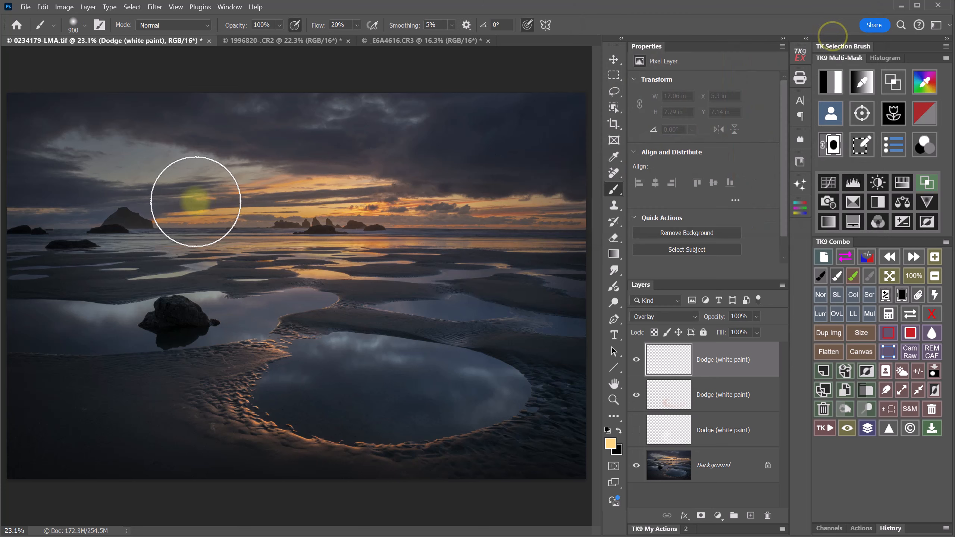
{"action": "mouse_move", "coordinate": [195, 201]}
{"action": "left_mouse_down"}
{"action": "mouse_move", "coordinate": [561, 206]}
{"action": "mouse_move", "coordinate": [150, 217]}
{"action": "left_mouse_up"}
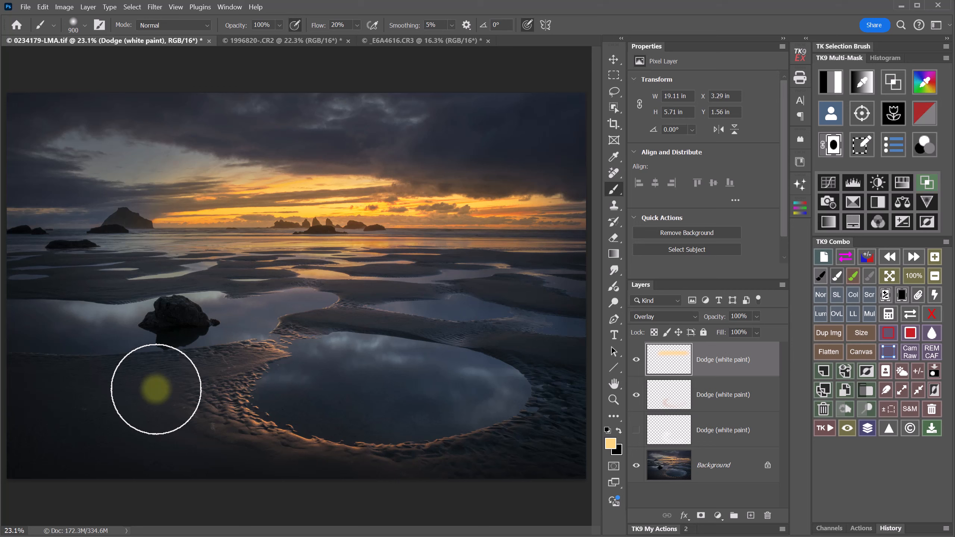
Change the yellow sky dodge layer's blend mode to Soft Light and compare the image with and without it
{"action": "left_click", "coordinate": [666, 320]}
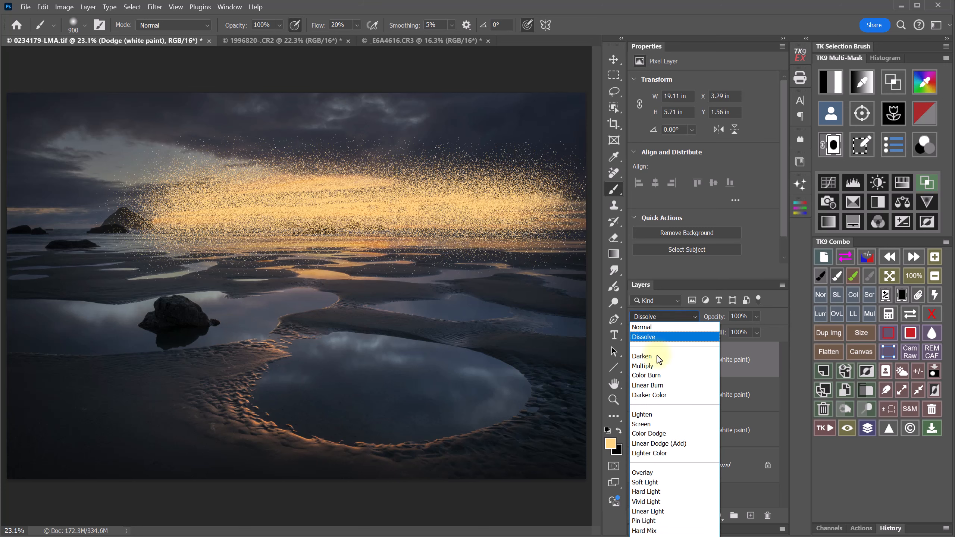
{"action": "left_click", "coordinate": [667, 483]}
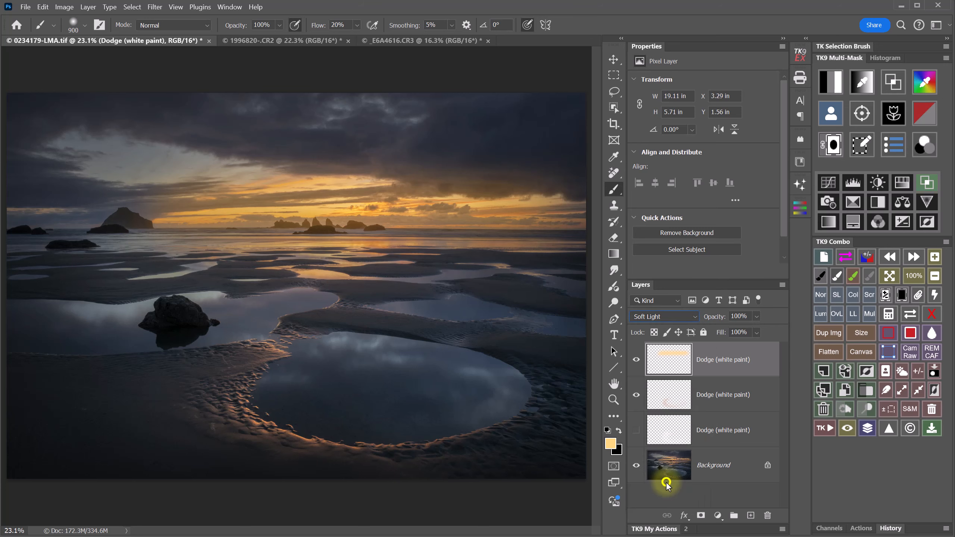
{"action": "left_click", "coordinate": [636, 360]}
{"action": "left_click", "coordinate": [637, 360]}
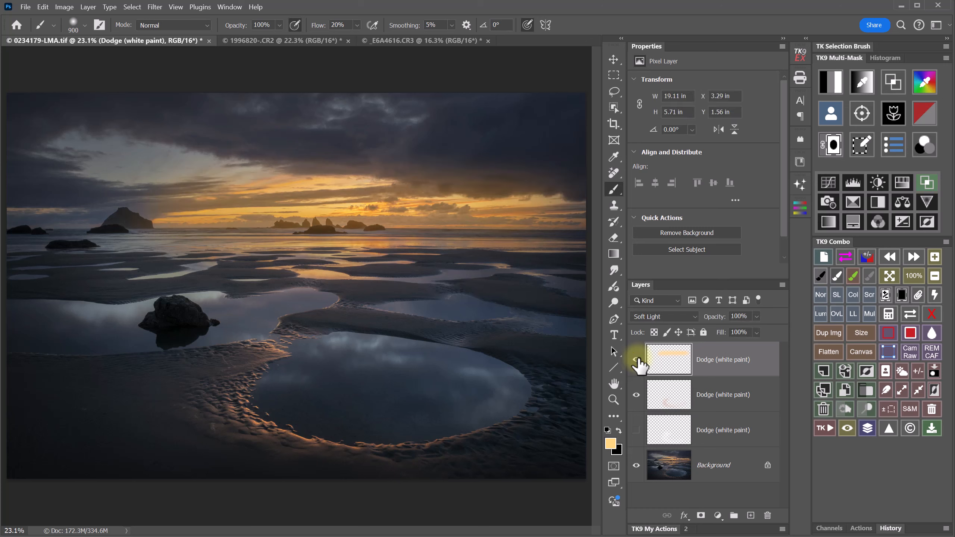
Delete the yellow sky dodge layer at the top of the layer stack
{"action": "left_click", "coordinate": [666, 362]}
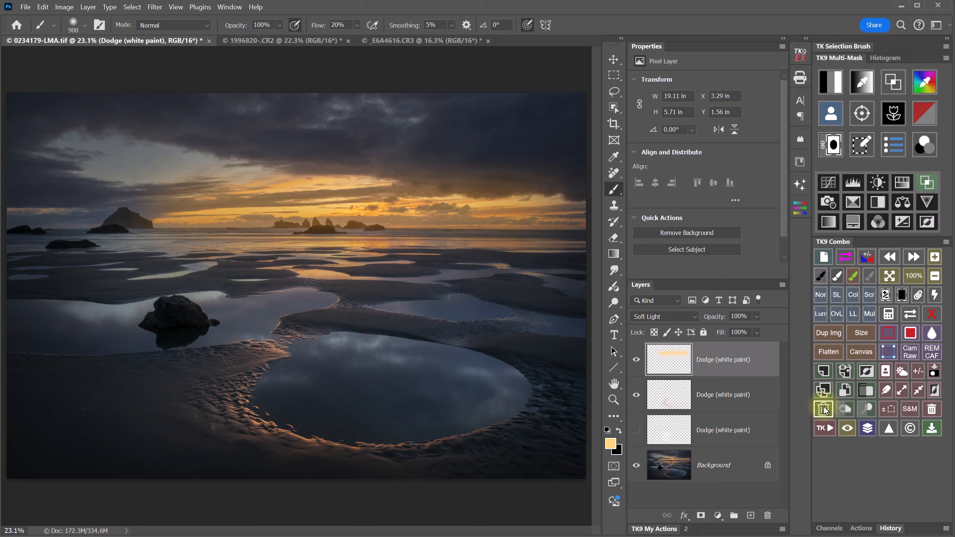
{"action": "left_click", "coordinate": [824, 409]}
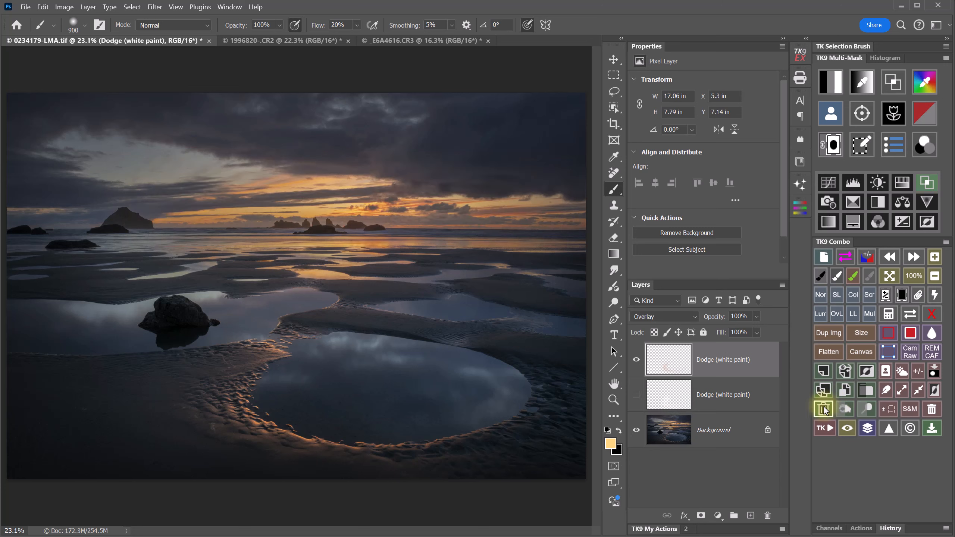
On a new Soft Light burn layer, paint the sunset sky above the horizon with yellow f9d66c, a brightened sample of the glow
{"action": "left_click", "coordinate": [850, 410]}
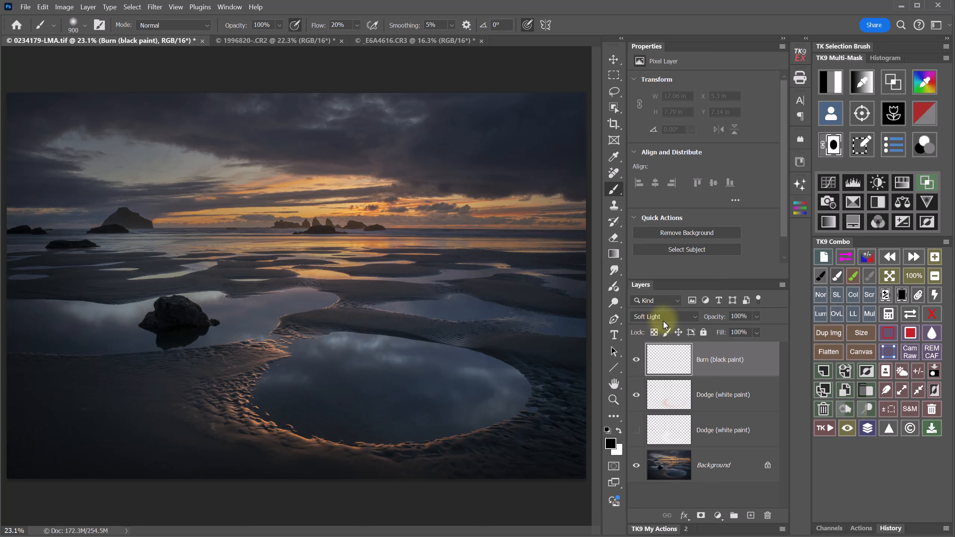
{"action": "left_click", "coordinate": [611, 445]}
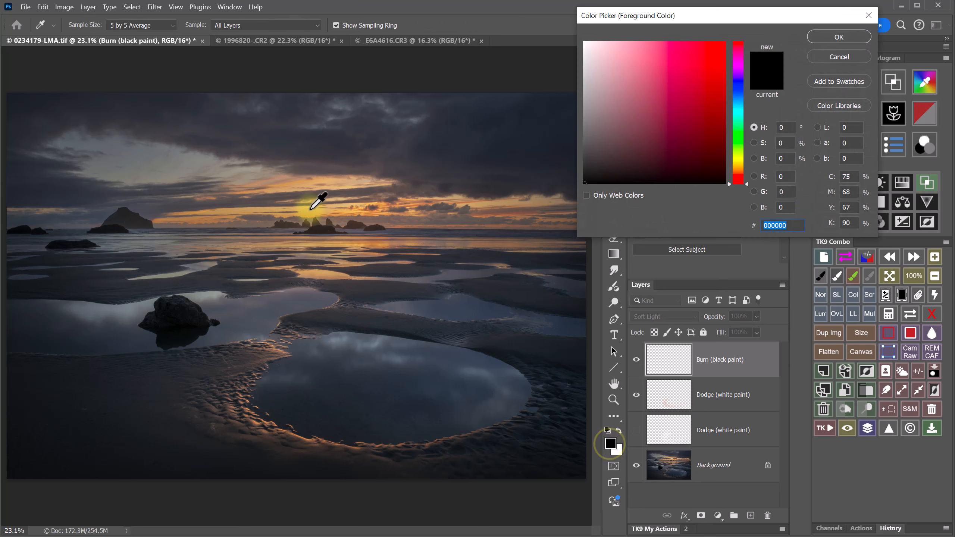
{"action": "left_click", "coordinate": [326, 212]}
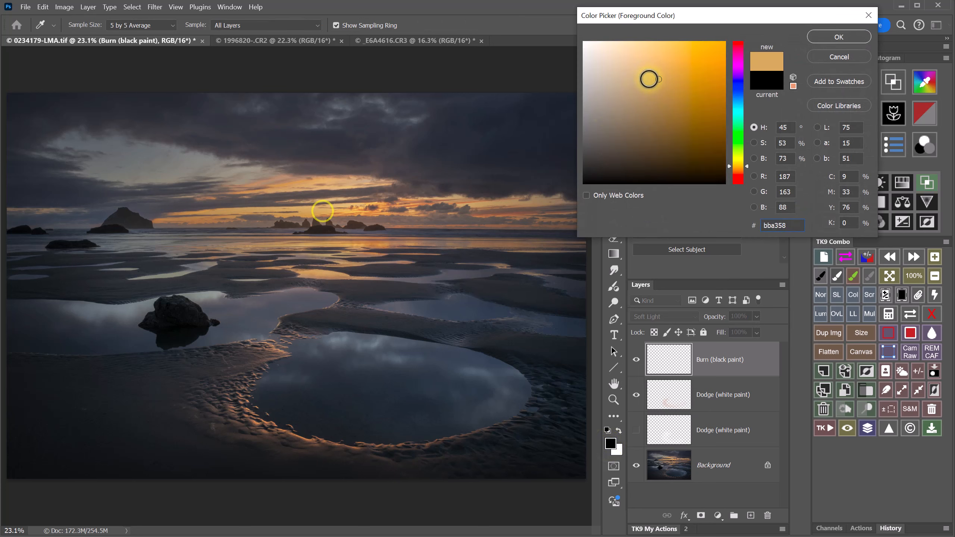
{"action": "left_click_drag", "start_coordinate": [656, 76], "coordinate": [664, 45]}
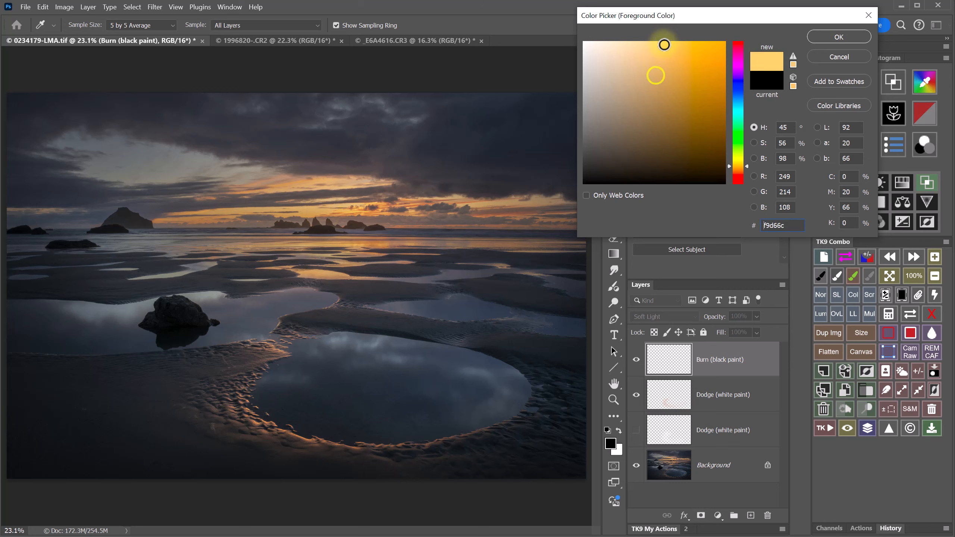
{"action": "left_click", "coordinate": [821, 36]}
{"action": "mouse_move", "coordinate": [410, 208]}
{"action": "left_mouse_down"}
{"action": "mouse_move", "coordinate": [157, 210]}
{"action": "mouse_move", "coordinate": [618, 210]}
{"action": "left_mouse_up"}
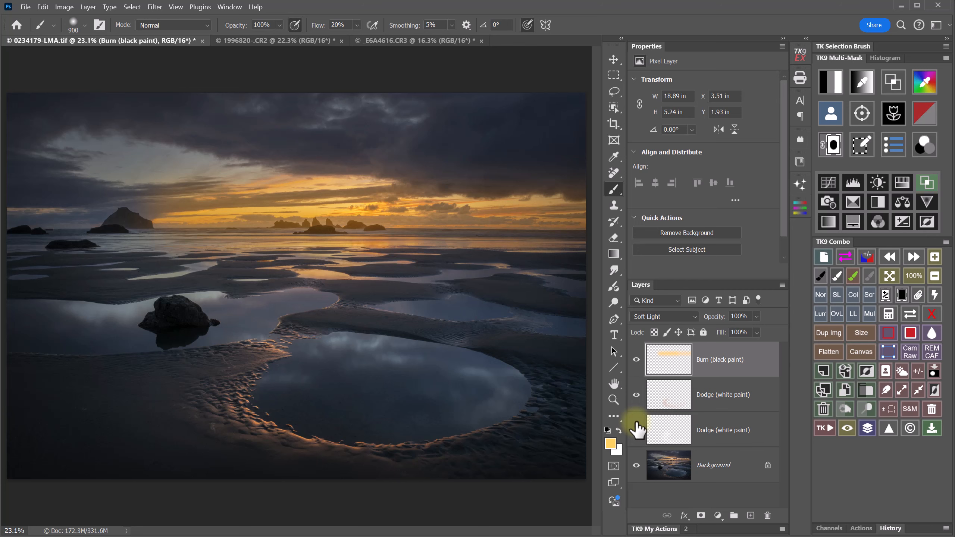
Toggle the yellow-painted burn layer's visibility to compare the sunset sky with and without the glow
{"action": "left_click", "coordinate": [635, 360]}
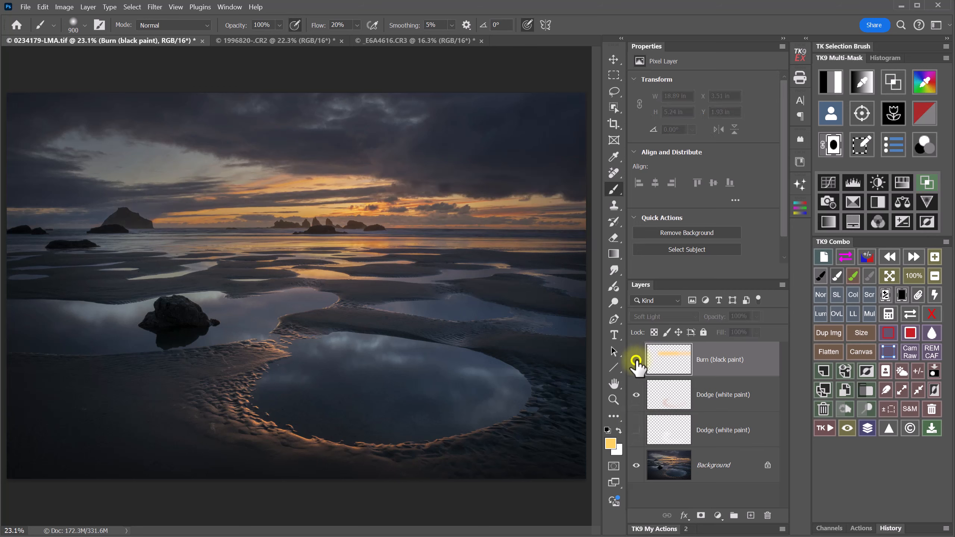
{"action": "left_click", "coordinate": [636, 360]}
{"action": "left_click", "coordinate": [636, 360]}
{"action": "left_click", "coordinate": [636, 359]}
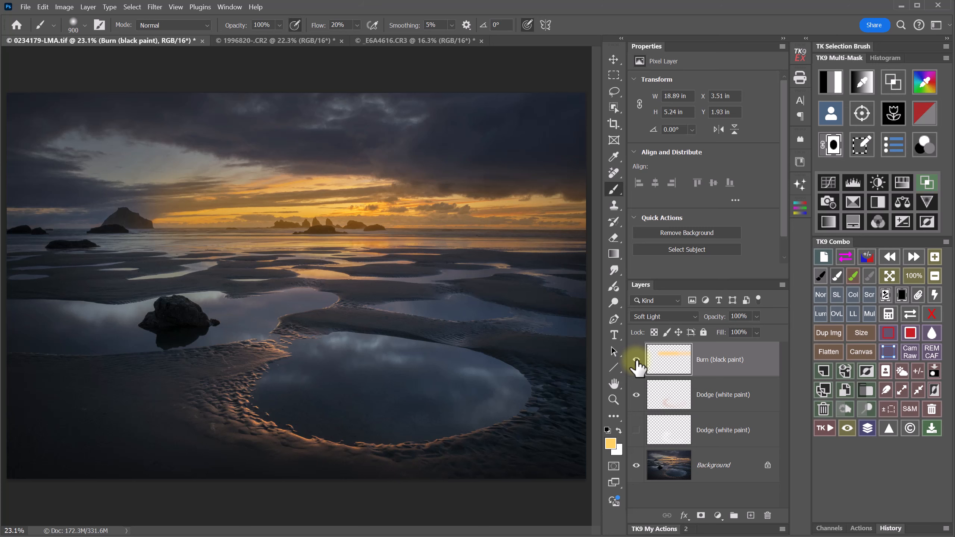
Generate an RGB luminosity mask, choose Darks 3, and load it as a selection on the yellow-painted burn layer
{"action": "left_click", "coordinate": [834, 88]}
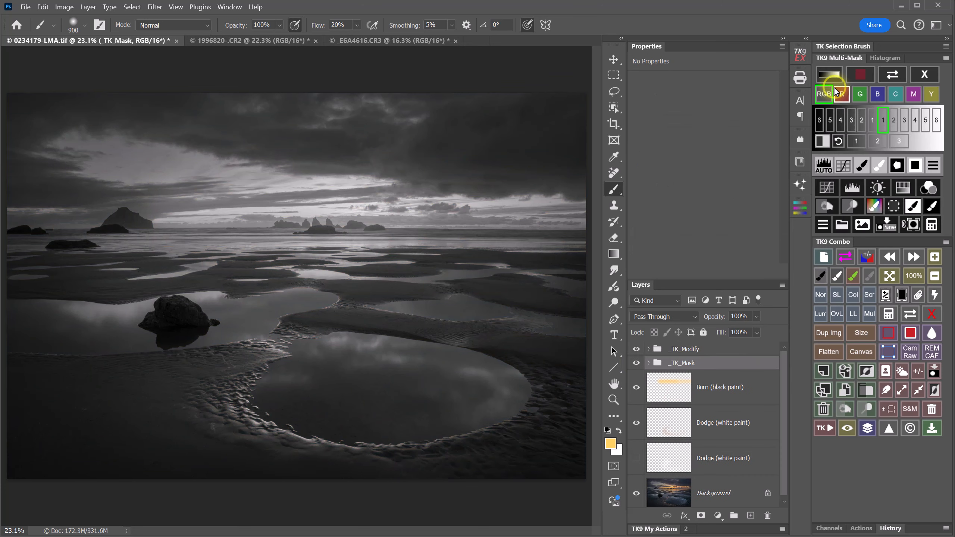
{"action": "left_click", "coordinate": [852, 121]}
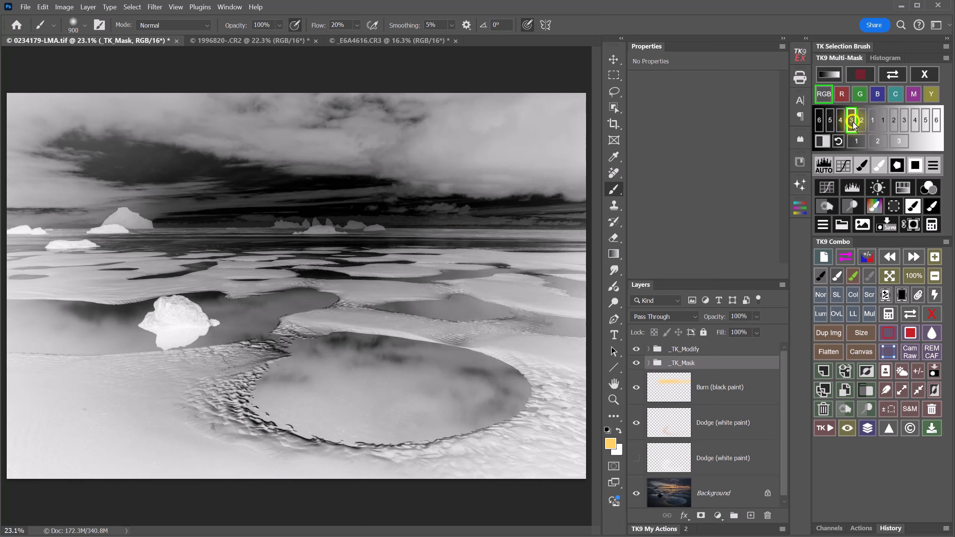
{"action": "left_click", "coordinate": [894, 207]}
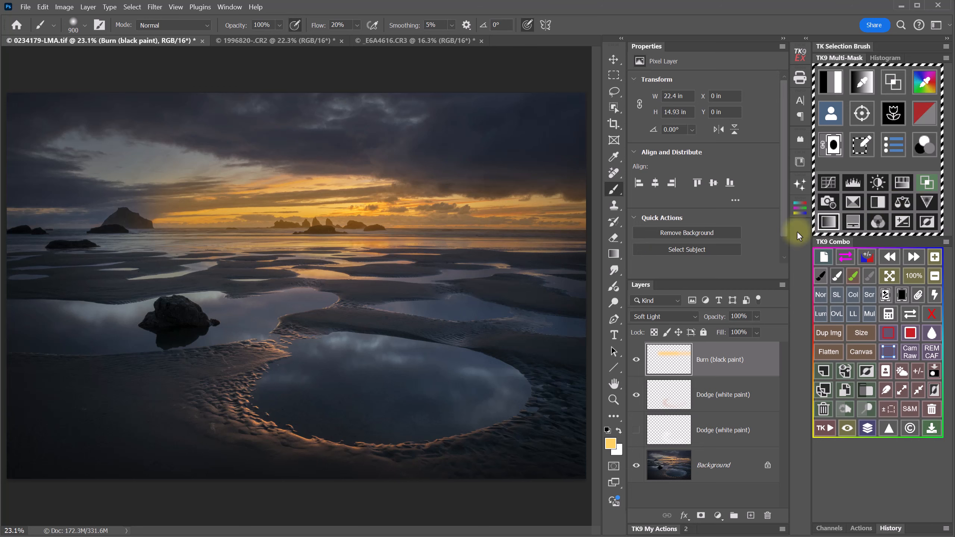
Erase yellow paint from the dark clouds and rocks along the horizon through the Darks 3 selection, using a size 1300 Eraser
{"action": "left_click", "coordinate": [614, 240]}
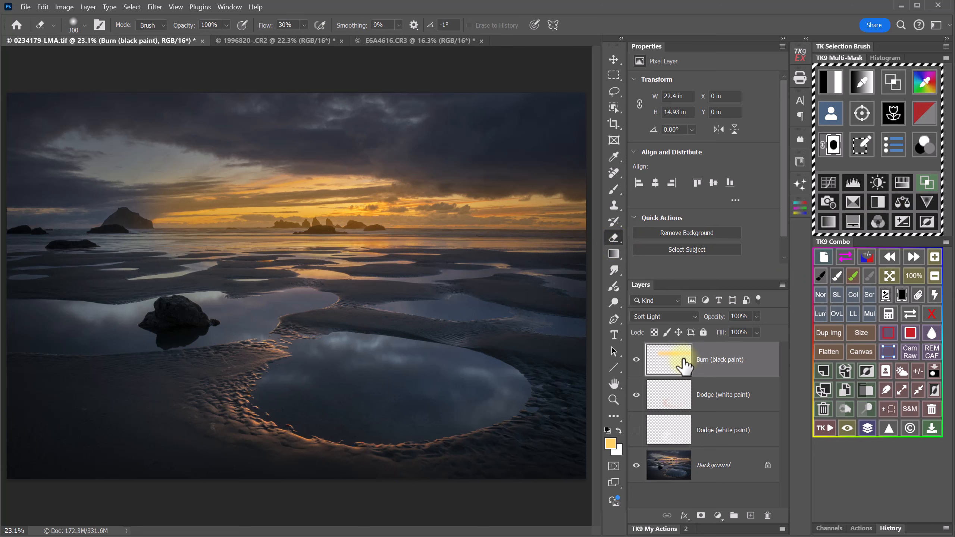
{"action": "key", "text": "bracketright"}
{"action": "key", "text": "bracketright"}
{"action": "key", "text": "bracketright"}
{"action": "key", "text": "bracketright"}
{"action": "key", "text": "bracketright"}
{"action": "key", "text": "bracketright"}
{"action": "key", "text": "bracketright"}
{"action": "key", "text": "bracketright"}
{"action": "key", "text": "bracketright"}
{"action": "key", "text": "bracketright"}
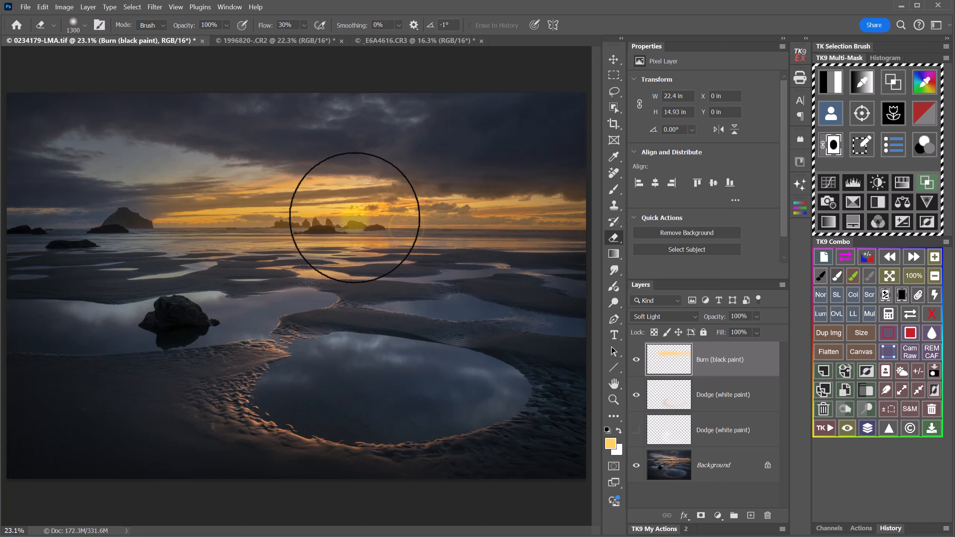
{"action": "left_click", "coordinate": [177, 218]}
{"action": "left_click", "coordinate": [534, 216]}
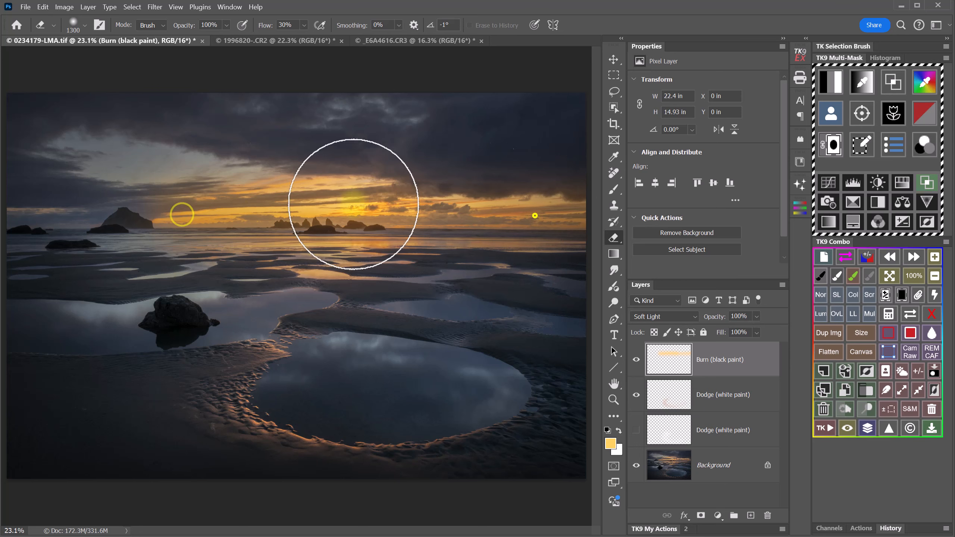
{"action": "left_click", "coordinate": [566, 220]}
{"action": "left_click", "coordinate": [120, 225]}
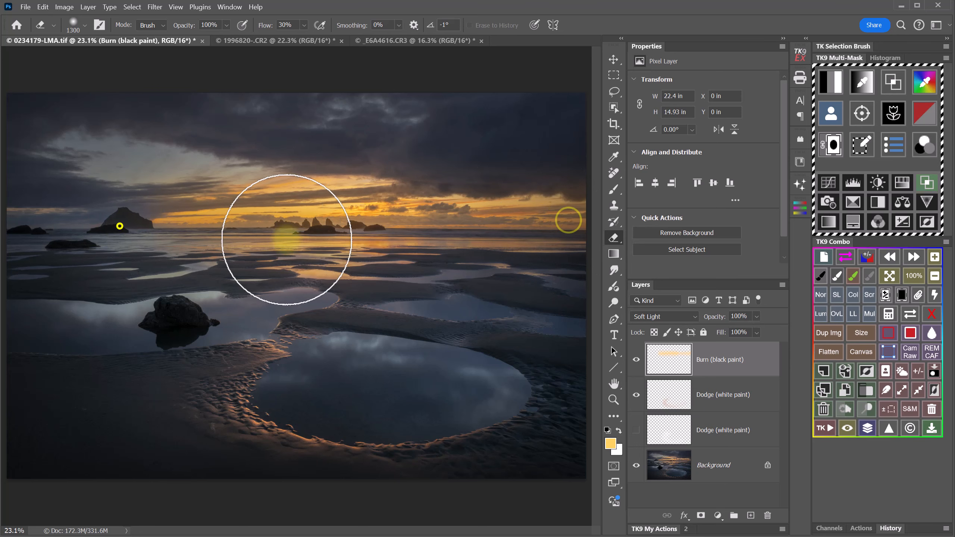
{"action": "left_click", "coordinate": [520, 198]}
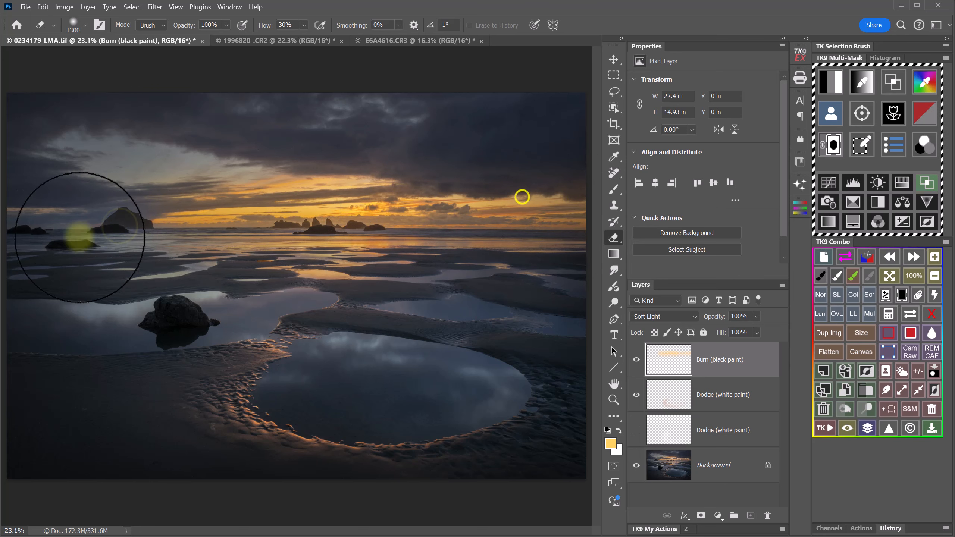
Compare the sky before and after the yellow paint, now erased from the darks, by toggling the burn layer's visibility
{"action": "left_click", "coordinate": [636, 359]}
{"action": "left_click", "coordinate": [636, 360]}
{"action": "left_click", "coordinate": [636, 359]}
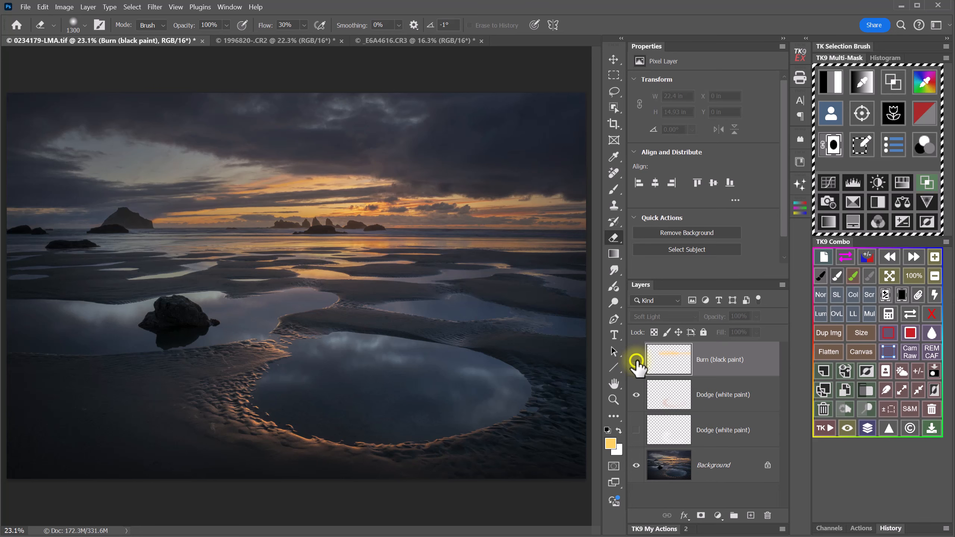
{"action": "left_click", "coordinate": [636, 359]}
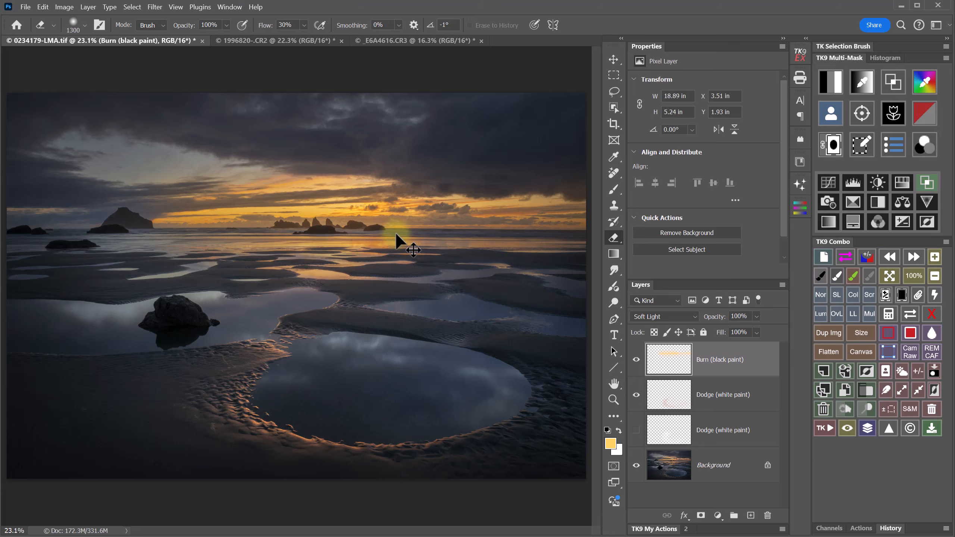
Erase the remaining yellow paint over the large sea stack on the horizon with a size 500 Eraser
{"action": "key", "text": "bracketleft"}
{"action": "key", "text": "bracketleft"}
{"action": "key", "text": "bracketleft"}
{"action": "key", "text": "bracketleft"}
{"action": "key", "text": "bracketleft"}
{"action": "key", "text": "bracketleft"}
{"action": "key", "text": "bracketleft"}
{"action": "key", "text": "bracketleft"}
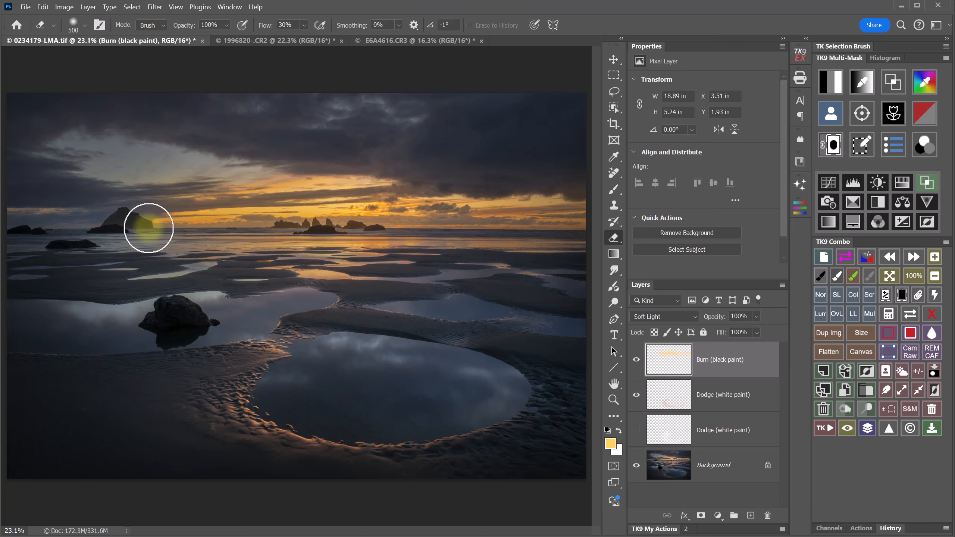
{"action": "mouse_move", "coordinate": [149, 228]}
{"action": "left_mouse_down"}
{"action": "mouse_move", "coordinate": [580, 222]}
{"action": "mouse_move", "coordinate": [106, 228]}
{"action": "left_mouse_up"}
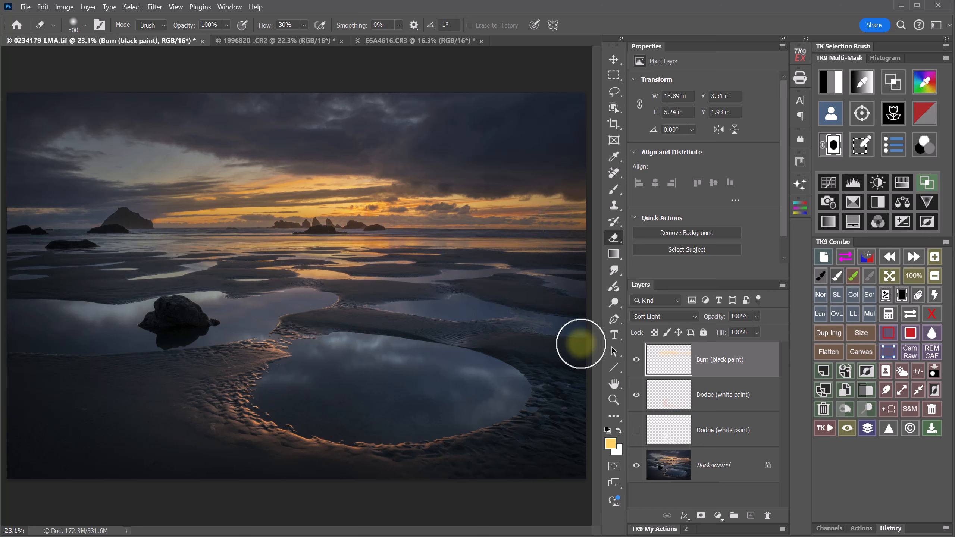
Switch the cleaned-up yellow burn layer off and on to check the final sunset glow effect
{"action": "left_click", "coordinate": [636, 359]}
{"action": "left_click", "coordinate": [636, 360]}
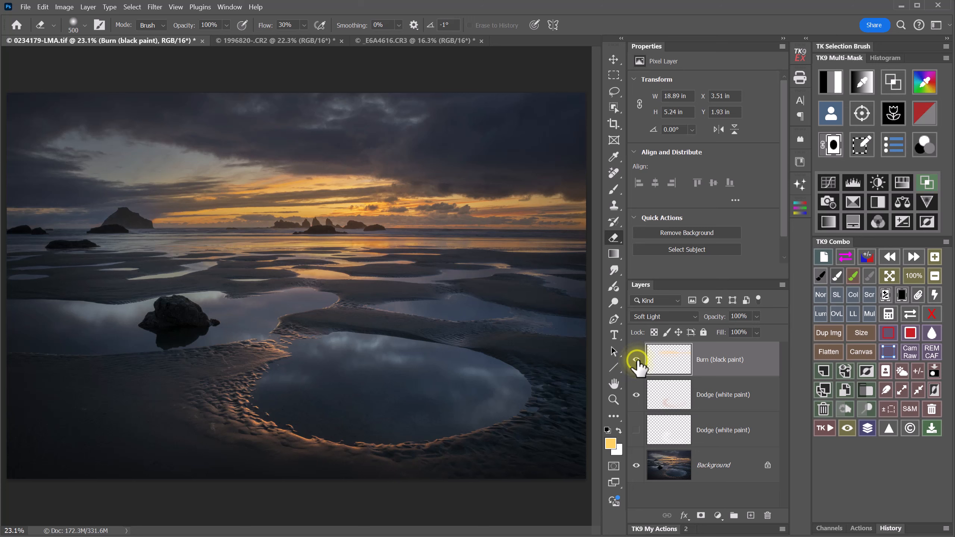
{"action": "left_click", "coordinate": [636, 360]}
{"action": "left_click", "coordinate": [636, 359]}
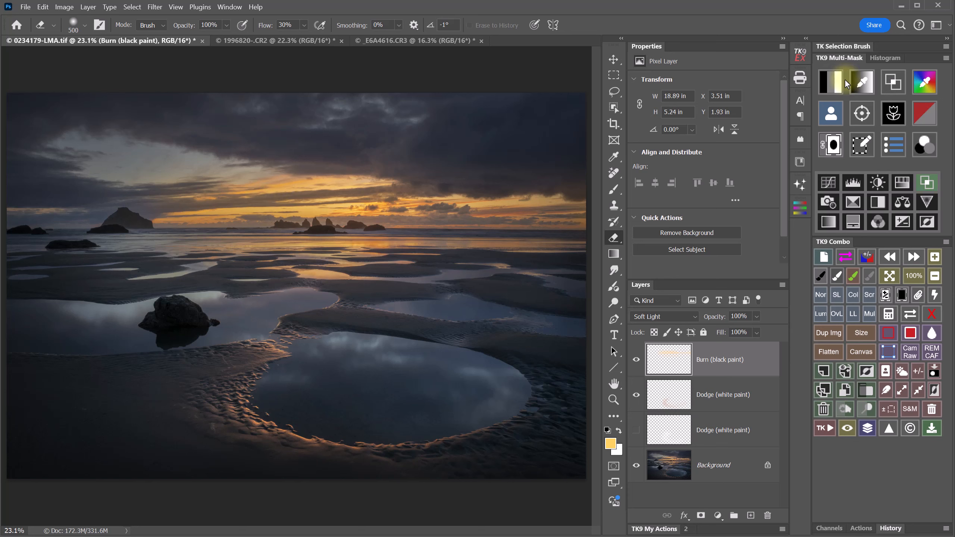
Create a Lights 1 mask from the Yellow channel and brighten its sky tones with Curves, anchoring the shadows at 26
{"action": "left_click", "coordinate": [830, 81]}
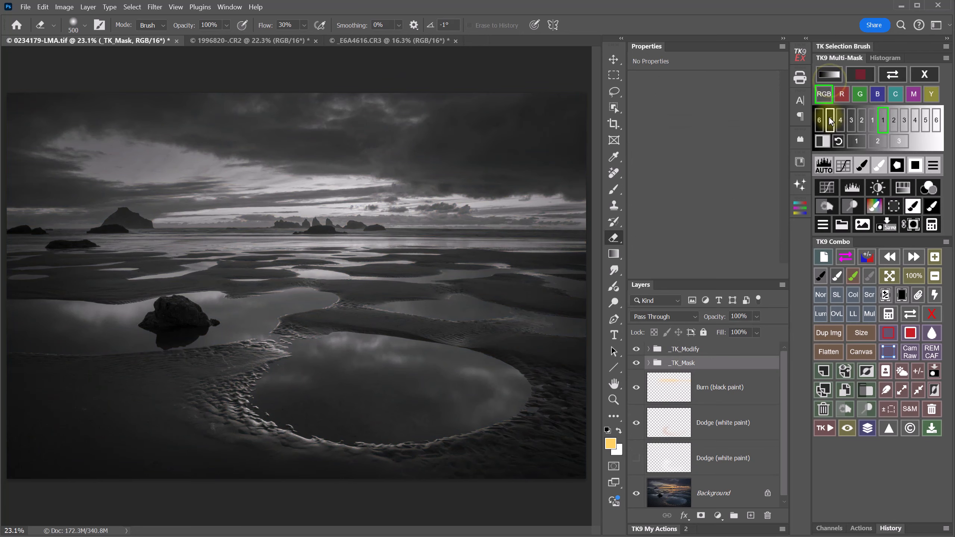
{"action": "left_click", "coordinate": [930, 97]}
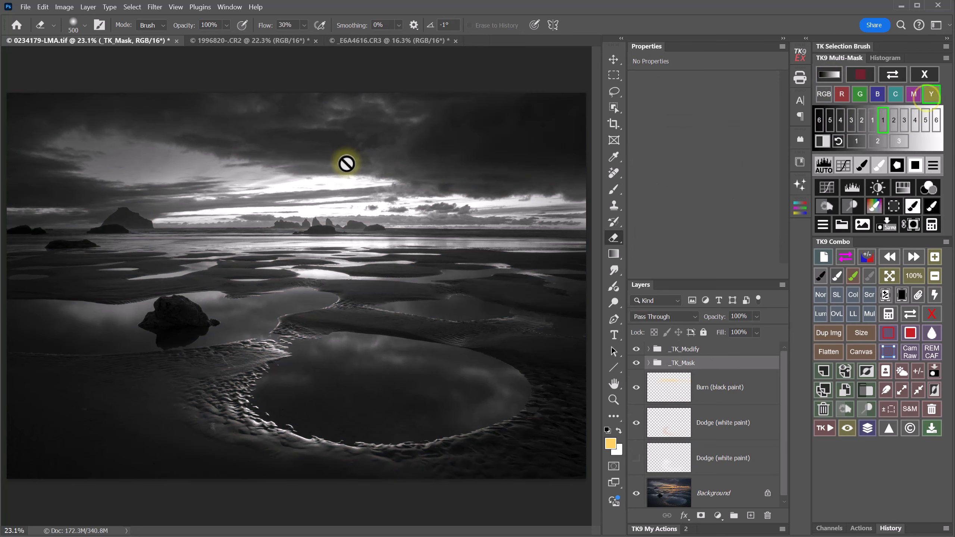
{"action": "left_click", "coordinate": [843, 168]}
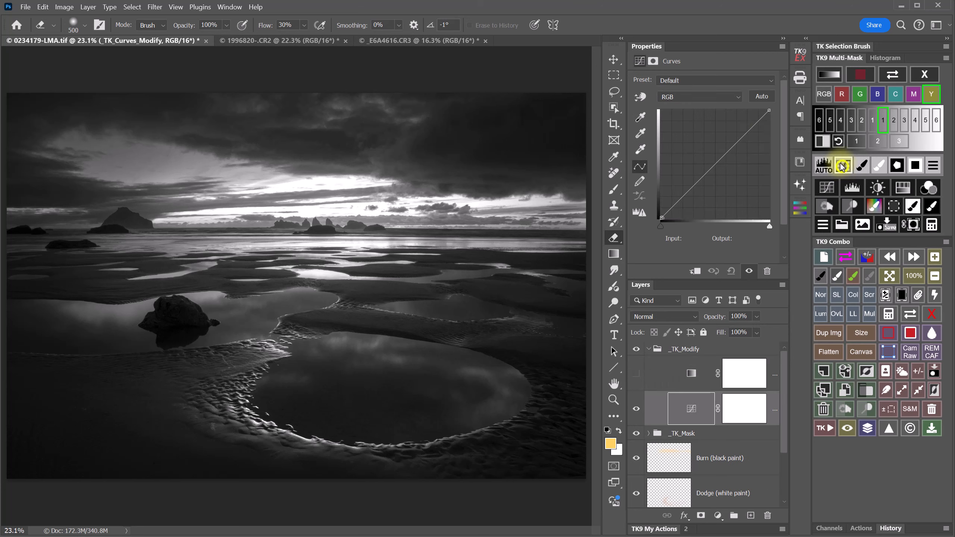
{"action": "left_click", "coordinate": [643, 98]}
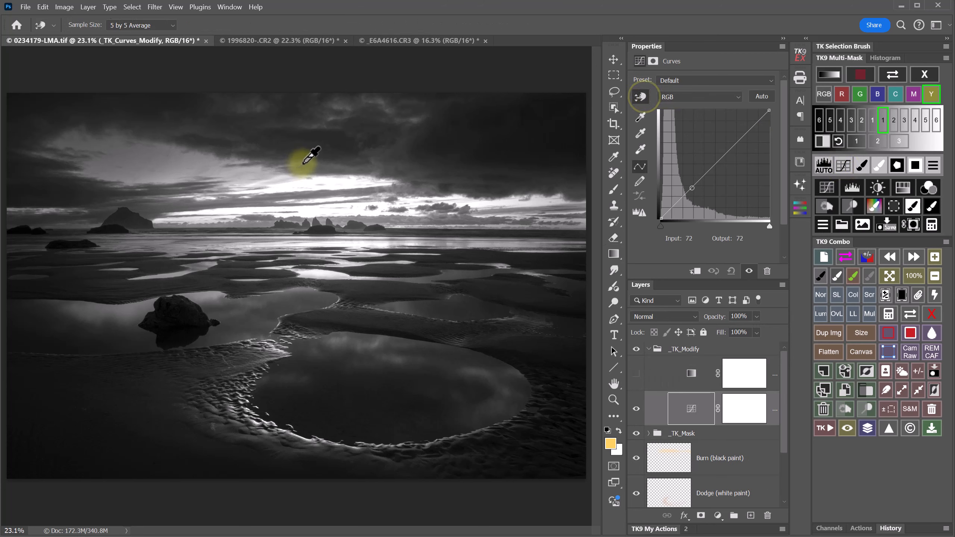
{"action": "left_click_drag", "start_coordinate": [303, 163], "coordinate": [303, 151]}
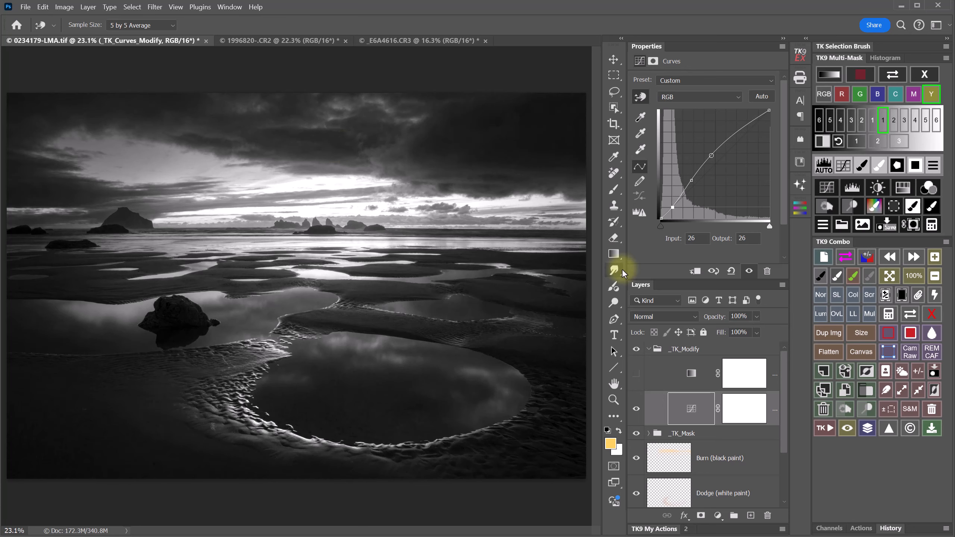
On a new Soft Light burn layer with the Yellow mask selection active, paint the clouds above the sunset with orange f7a256
{"action": "left_click", "coordinate": [833, 207]}
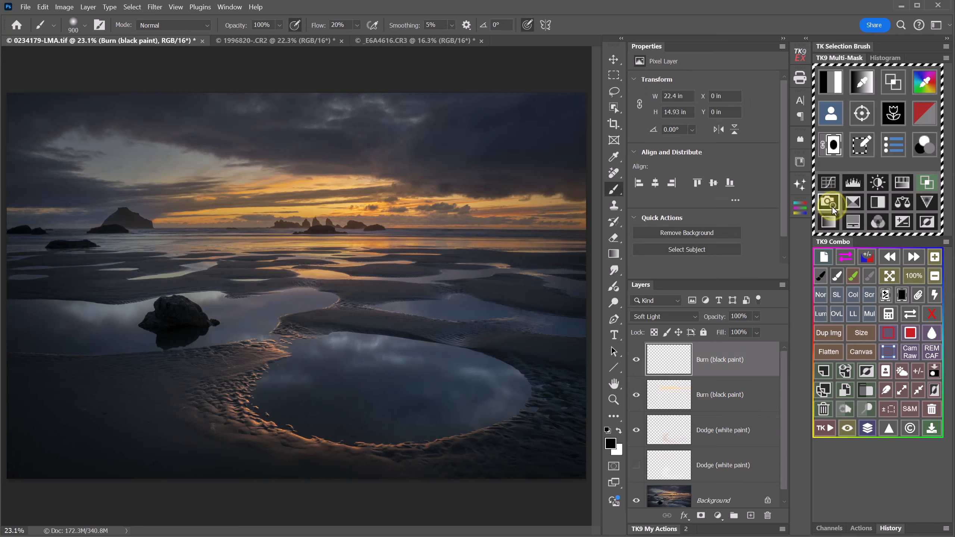
{"action": "left_click", "coordinate": [612, 443]}
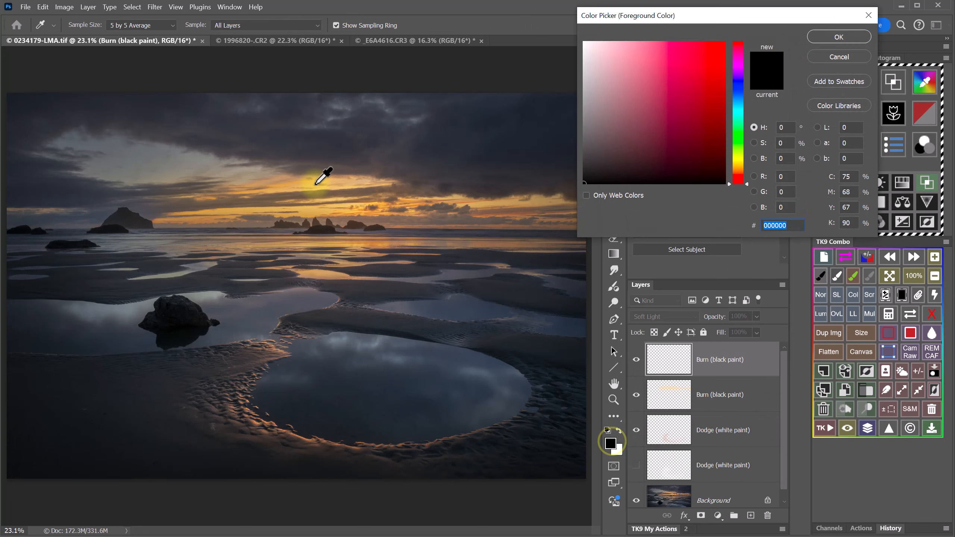
{"action": "left_click", "coordinate": [282, 185]}
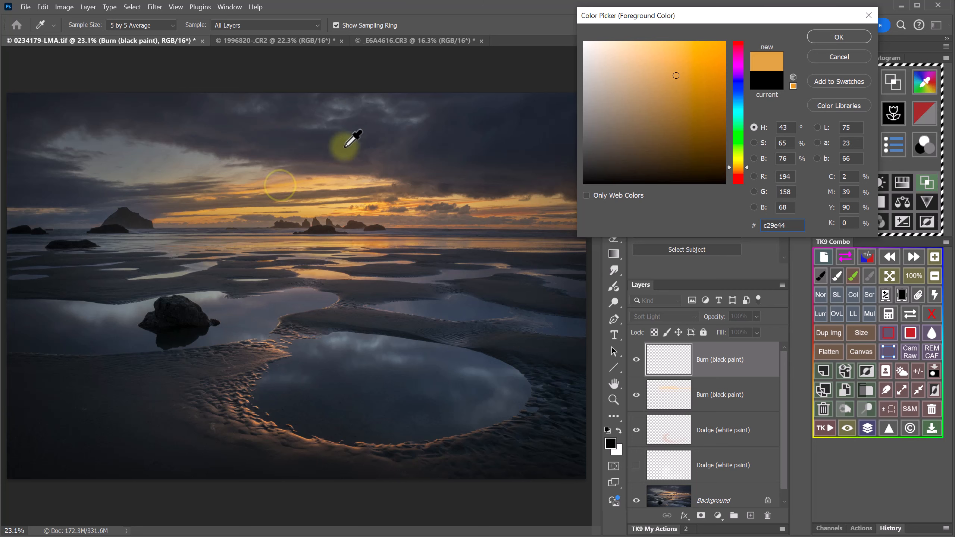
{"action": "left_click", "coordinate": [747, 168]}
{"action": "left_click_drag", "start_coordinate": [746, 168], "coordinate": [748, 173]}
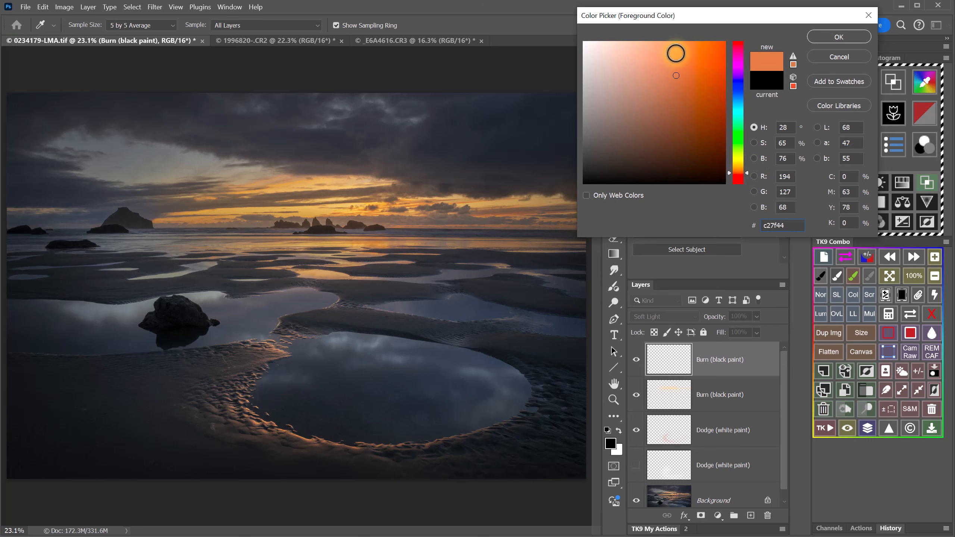
{"action": "left_click", "coordinate": [676, 46]}
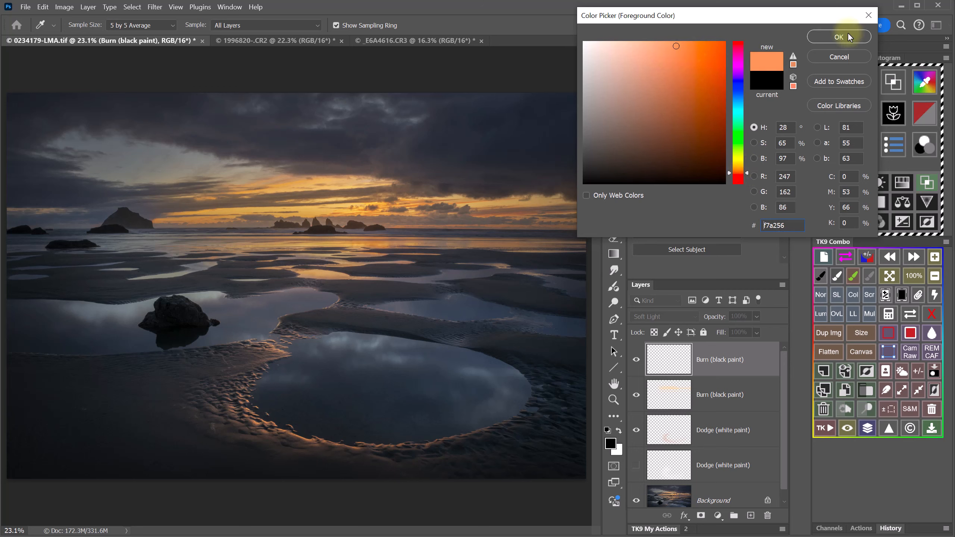
{"action": "left_click", "coordinate": [840, 36]}
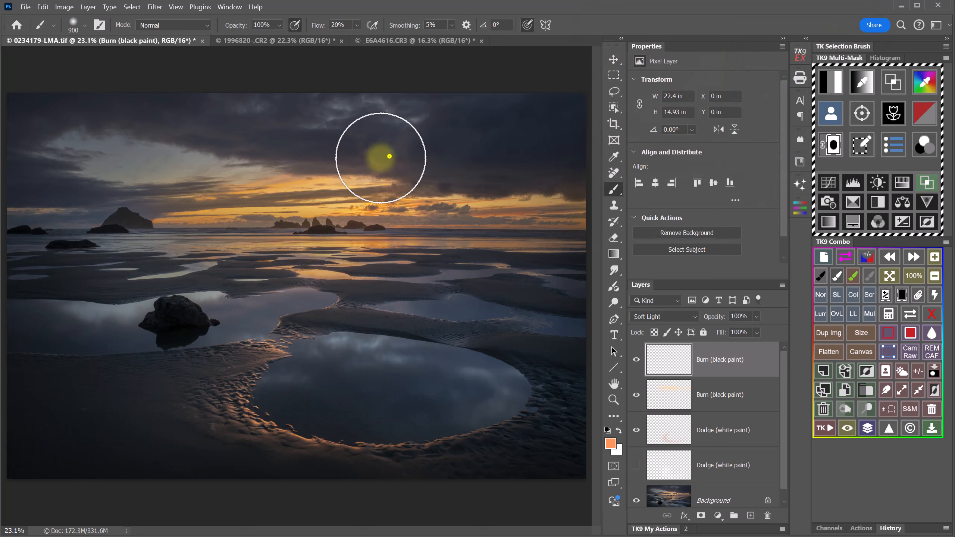
{"action": "left_click", "coordinate": [371, 158]}
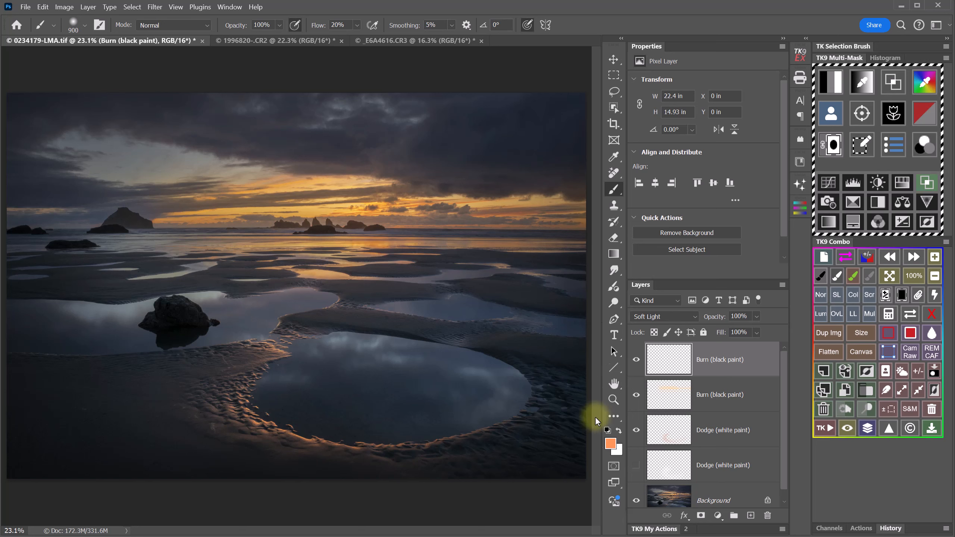
Mute the foreground orange to e3aa76 and try a brush stroke across the clouds above the sunset
{"action": "left_click", "coordinate": [610, 444]}
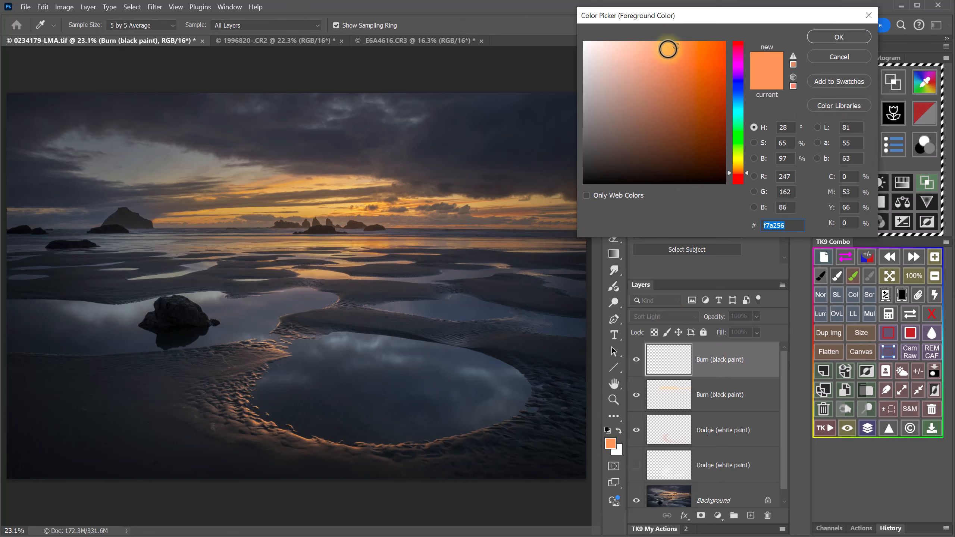
{"action": "left_click", "coordinate": [652, 57]}
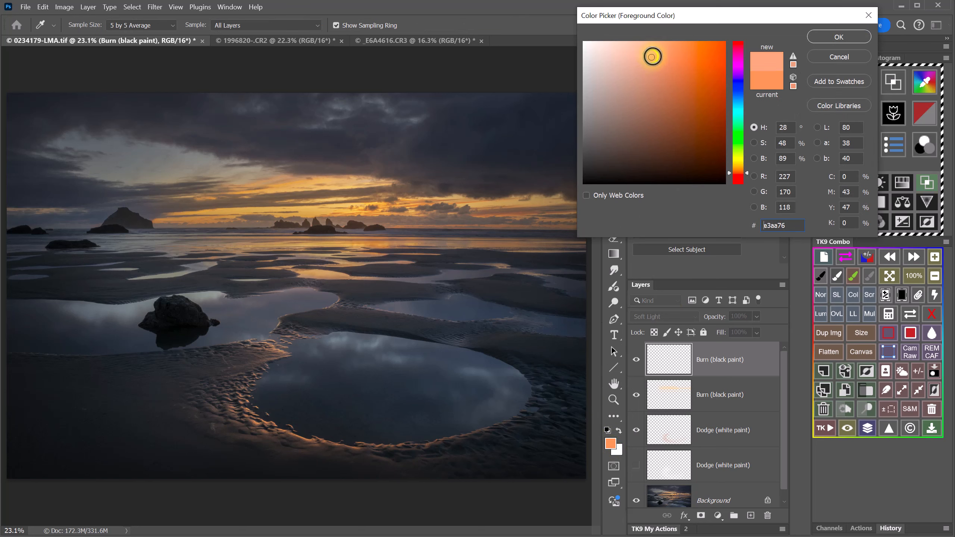
{"action": "left_click", "coordinate": [839, 37]}
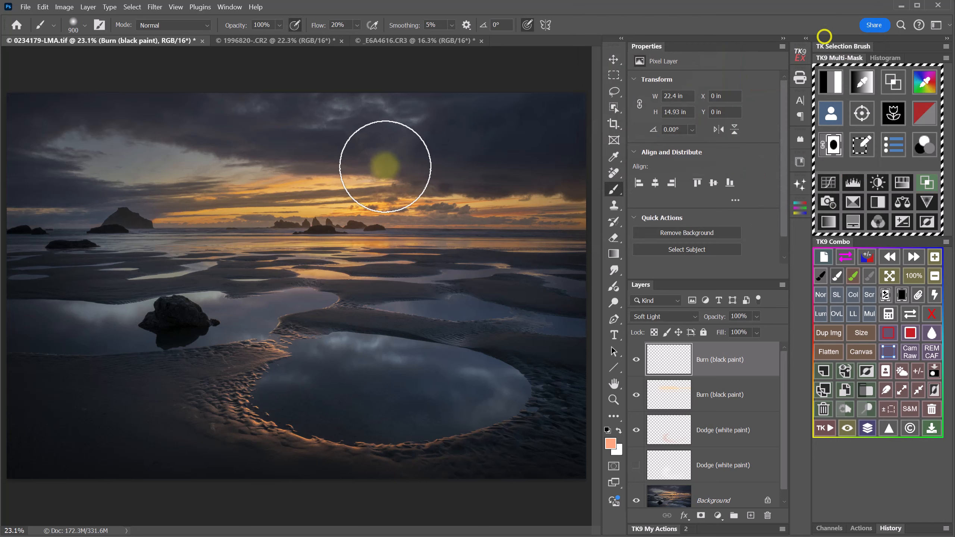
{"action": "left_click_drag", "start_coordinate": [404, 159], "coordinate": [335, 150]}
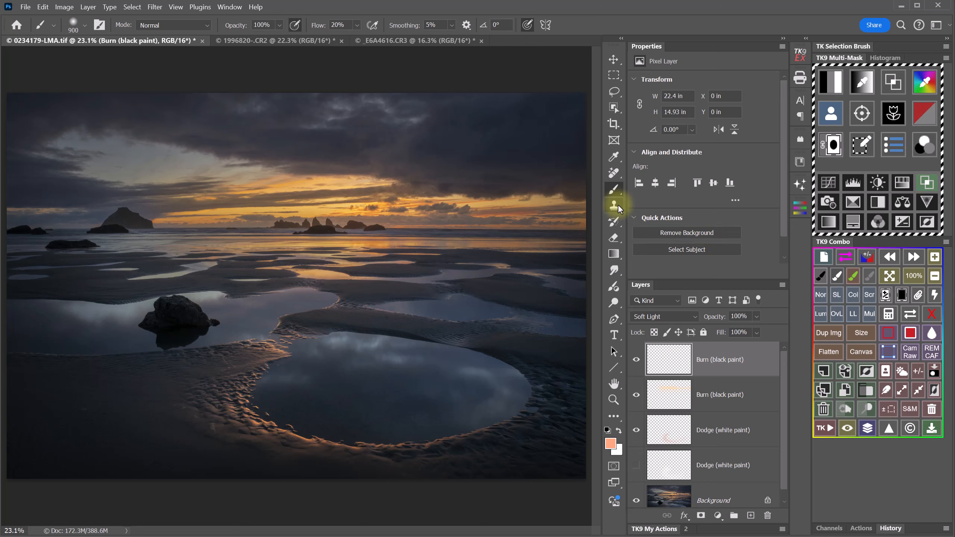
Shift the foreground hue to 37 (e3b976), paint the dark clouds across the upper sky, and compare with the layer hidden
{"action": "left_click", "coordinate": [610, 444]}
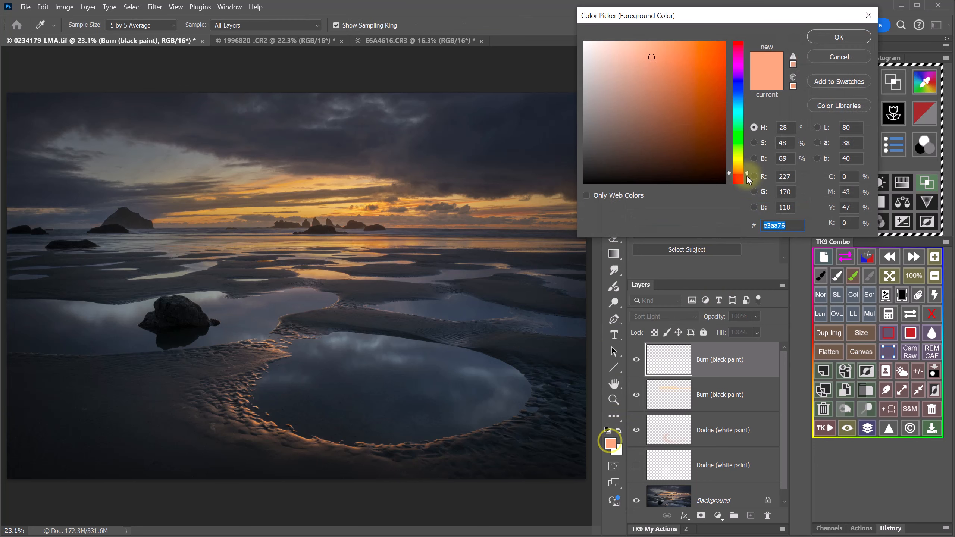
{"action": "left_click_drag", "start_coordinate": [748, 177], "coordinate": [748, 173]}
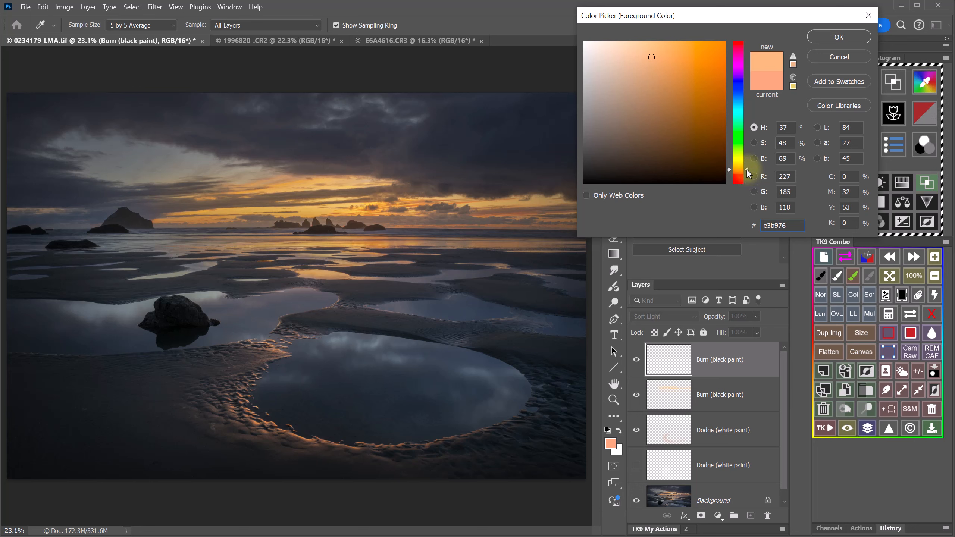
{"action": "left_click", "coordinate": [824, 40]}
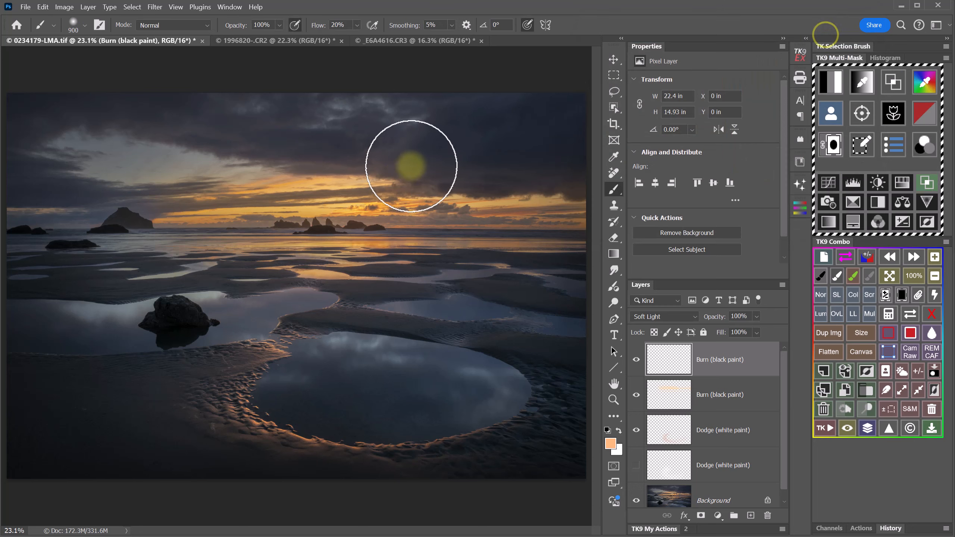
{"action": "left_click_drag", "start_coordinate": [409, 166], "coordinate": [276, 145]}
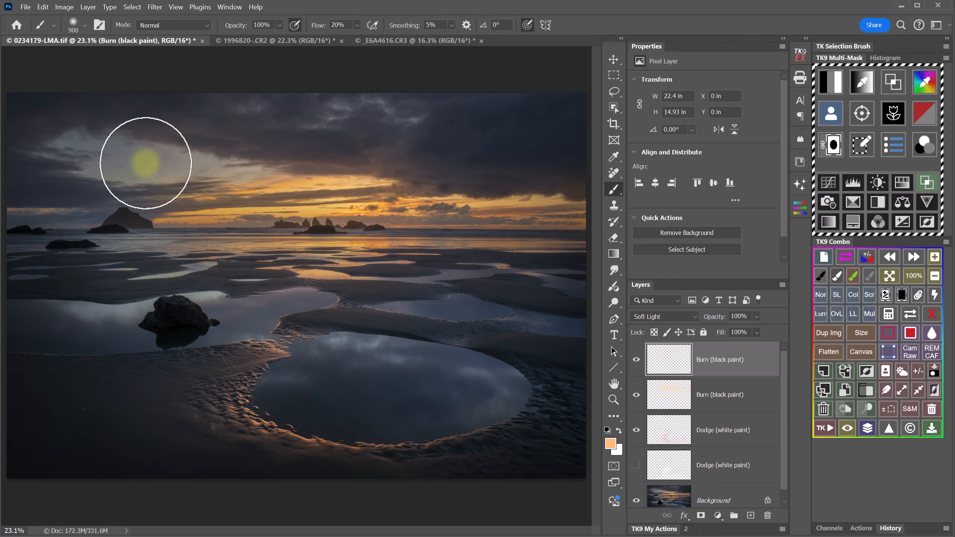
{"action": "mouse_move", "coordinate": [270, 113]}
{"action": "left_mouse_down"}
{"action": "mouse_move", "coordinate": [390, 136]}
{"action": "mouse_move", "coordinate": [569, 150]}
{"action": "mouse_move", "coordinate": [442, 160]}
{"action": "mouse_move", "coordinate": [614, 187]}
{"action": "mouse_move", "coordinate": [523, 145]}
{"action": "left_mouse_up"}
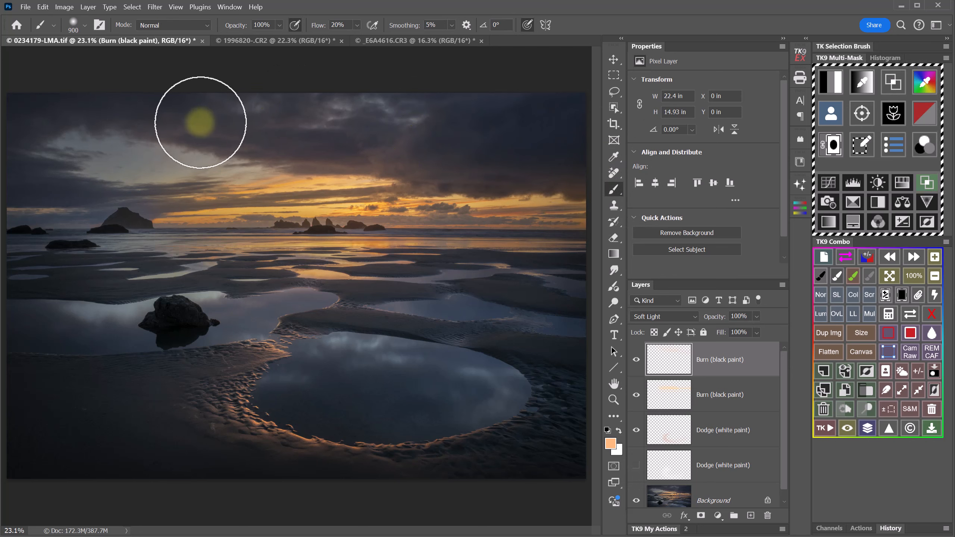
{"action": "mouse_move", "coordinate": [188, 126]}
{"action": "left_mouse_down"}
{"action": "mouse_move", "coordinate": [41, 145]}
{"action": "mouse_move", "coordinate": [166, 222]}
{"action": "mouse_move", "coordinate": [449, 166]}
{"action": "mouse_move", "coordinate": [320, 154]}
{"action": "left_mouse_up"}
{"action": "mouse_move", "coordinate": [314, 152]}
{"action": "left_mouse_down"}
{"action": "mouse_move", "coordinate": [518, 149]}
{"action": "mouse_move", "coordinate": [47, 150]}
{"action": "left_mouse_up"}
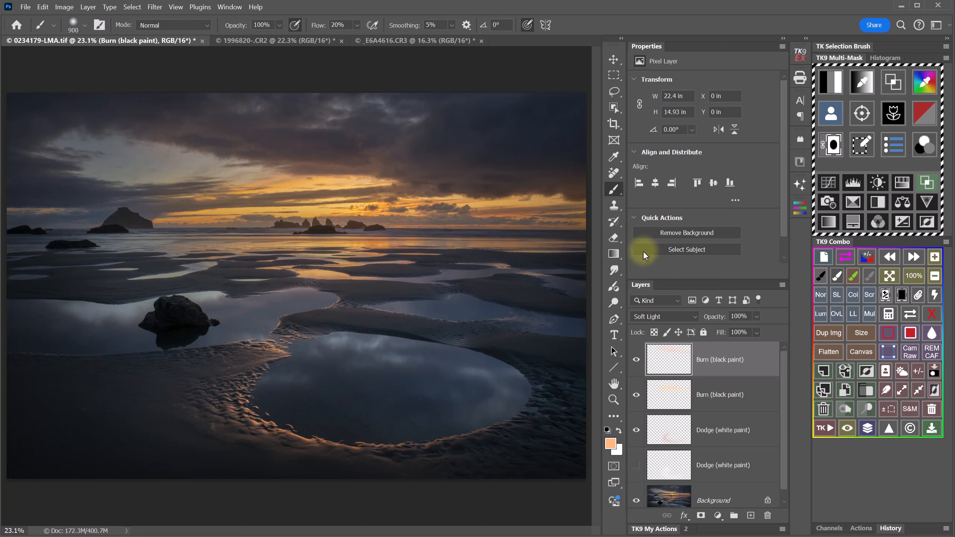
{"action": "left_click", "coordinate": [636, 359]}
{"action": "left_click", "coordinate": [636, 360]}
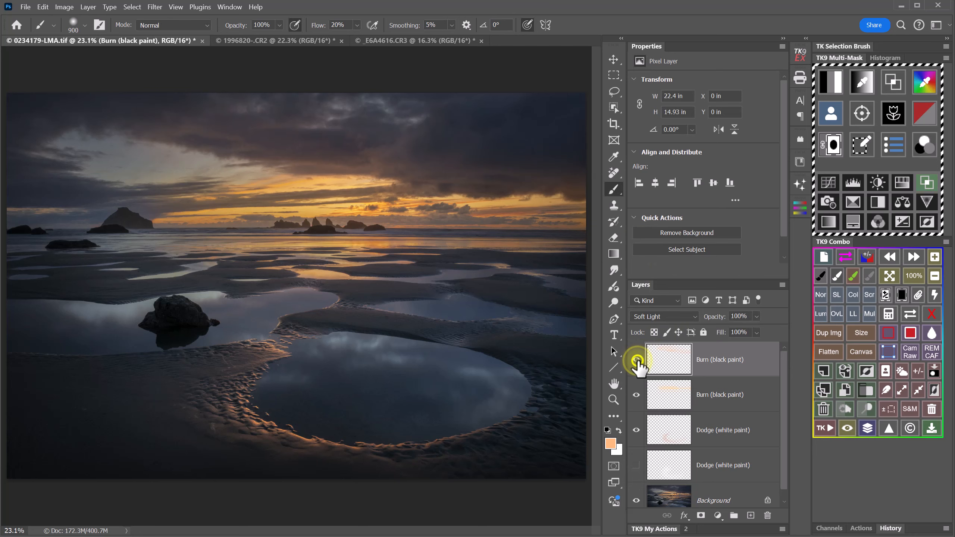
Clear the mask selection and erase excess orange paint along the upper clouds and above the horizon with a size 500 Eraser
{"action": "left_click", "coordinate": [917, 371]}
{"action": "left_click", "coordinate": [614, 237]}
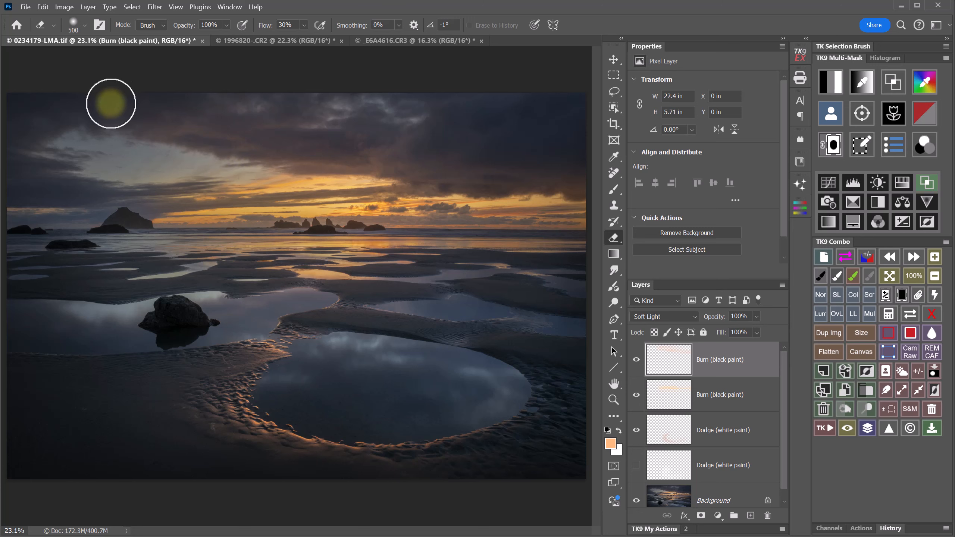
{"action": "left_click_drag", "start_coordinate": [102, 108], "coordinate": [412, 109]}
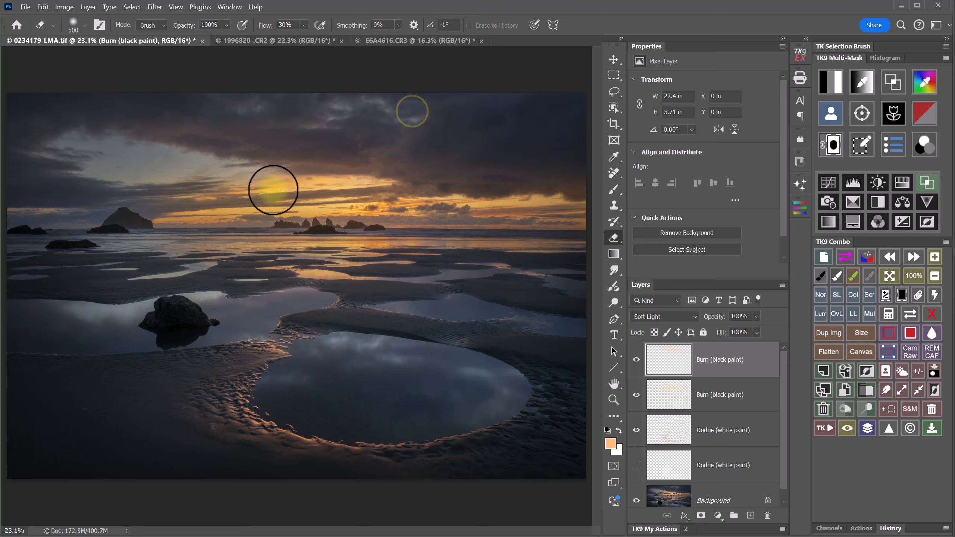
{"action": "mouse_move", "coordinate": [335, 194]}
{"action": "left_mouse_down"}
{"action": "mouse_move", "coordinate": [414, 183]}
{"action": "mouse_move", "coordinate": [391, 194]}
{"action": "left_mouse_up"}
{"action": "mouse_move", "coordinate": [428, 137]}
{"action": "left_mouse_down"}
{"action": "mouse_move", "coordinate": [481, 141]}
{"action": "mouse_move", "coordinate": [592, 177]}
{"action": "left_mouse_up"}
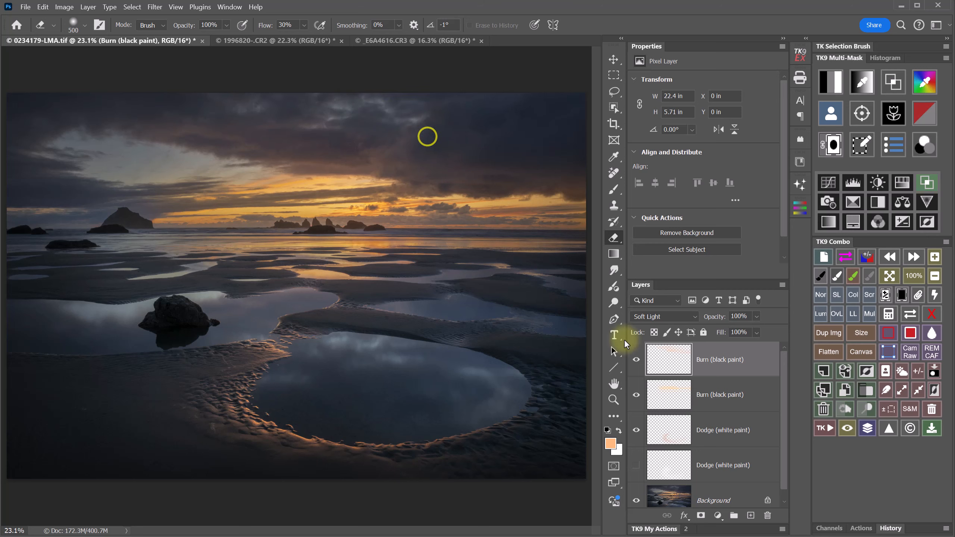
Switch the orange cloud layer off and on to check its effect on the sky
{"action": "left_click", "coordinate": [636, 359]}
{"action": "left_click", "coordinate": [636, 360]}
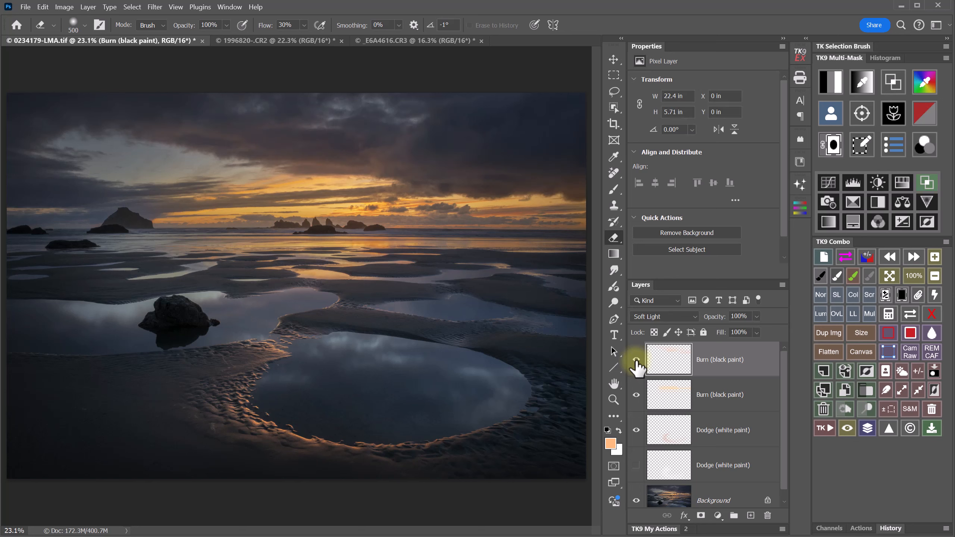
{"action": "left_click", "coordinate": [637, 360]}
{"action": "left_click", "coordinate": [636, 360]}
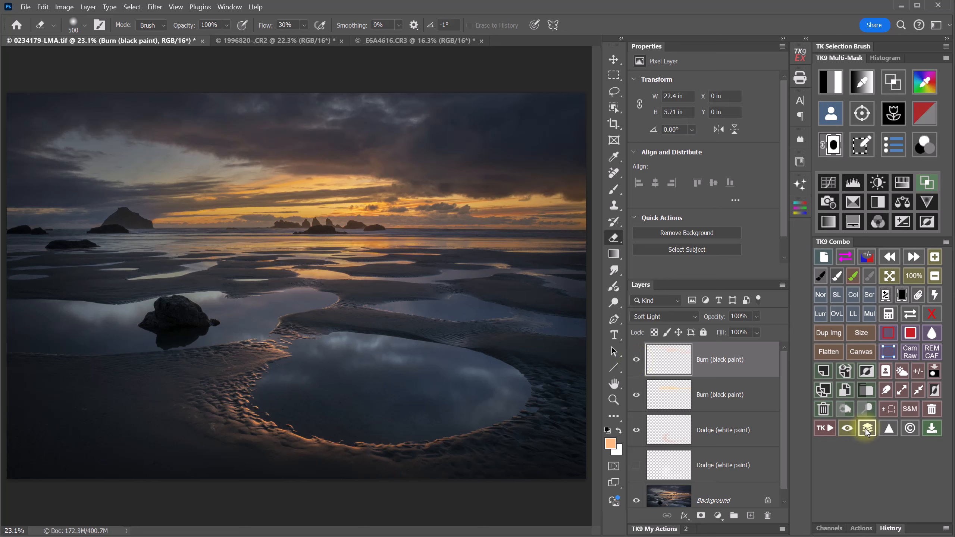
On the upper Overlay dodge layer, load a Lights 1 luminosity mask as a selection and enlarge the Eraser to 1000
{"action": "left_click", "coordinate": [675, 438]}
{"action": "left_click", "coordinate": [675, 439]}
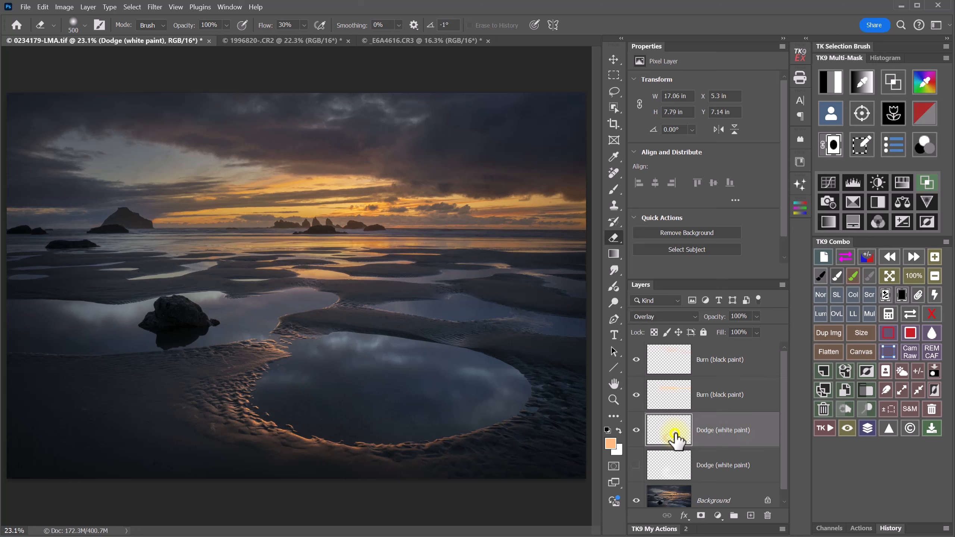
{"action": "left_click", "coordinate": [635, 430]}
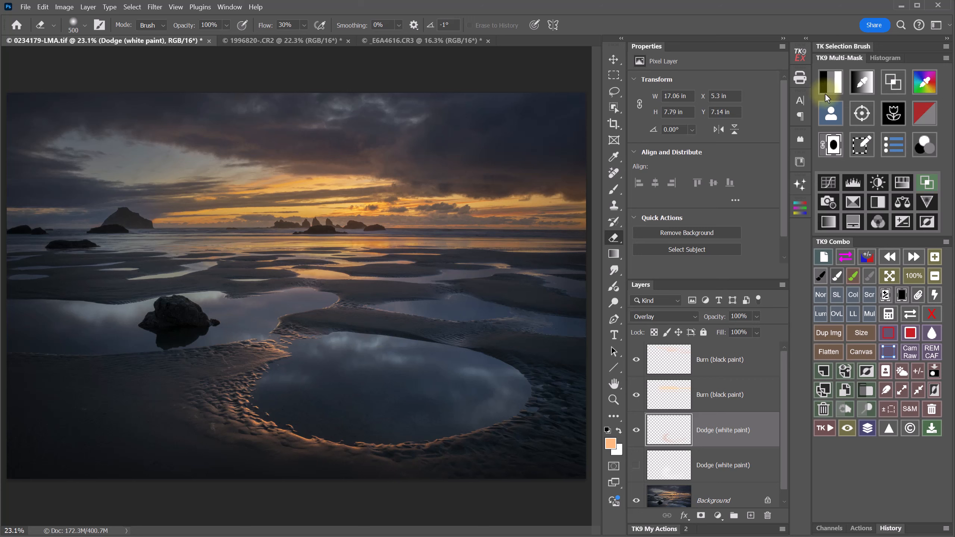
{"action": "left_click", "coordinate": [832, 83]}
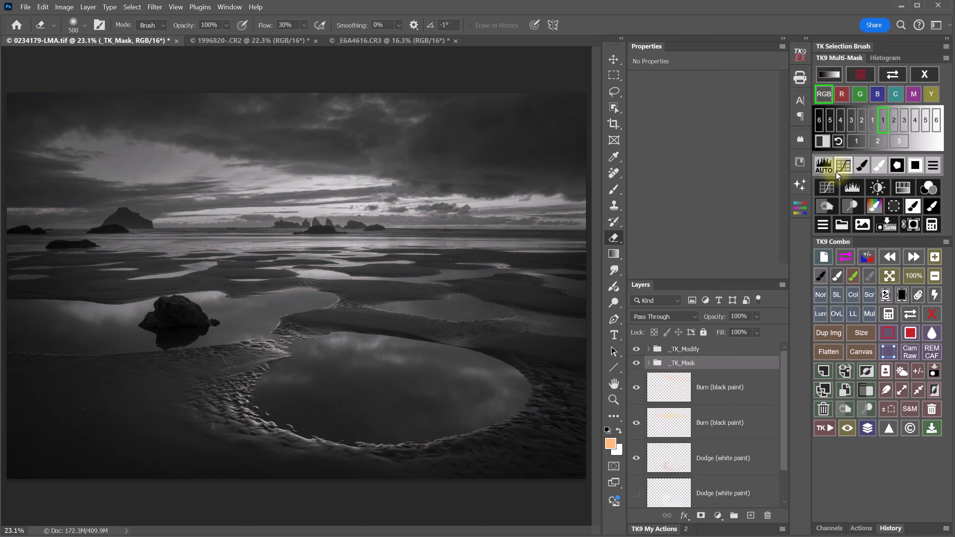
{"action": "left_click", "coordinate": [894, 208]}
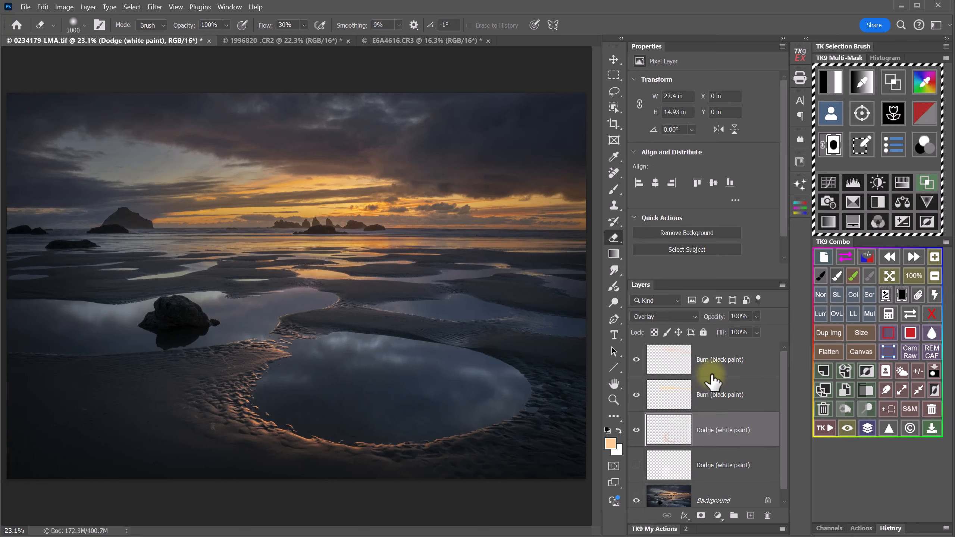
{"action": "key", "text": "bracketright"}
{"action": "key", "text": "bracketright"}
{"action": "key", "text": "bracketright"}
{"action": "key", "text": "bracketright"}
{"action": "key", "text": "bracketright"}
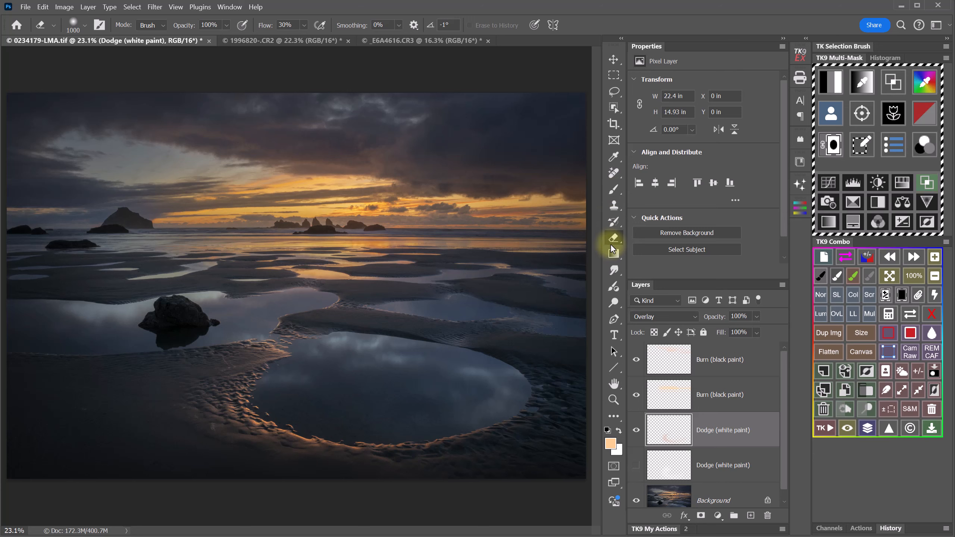
Sample the golden reflection in the tide pools, brighten the color, and paint it over the distant water with a size 900 Brush
{"action": "left_click", "coordinate": [613, 190]}
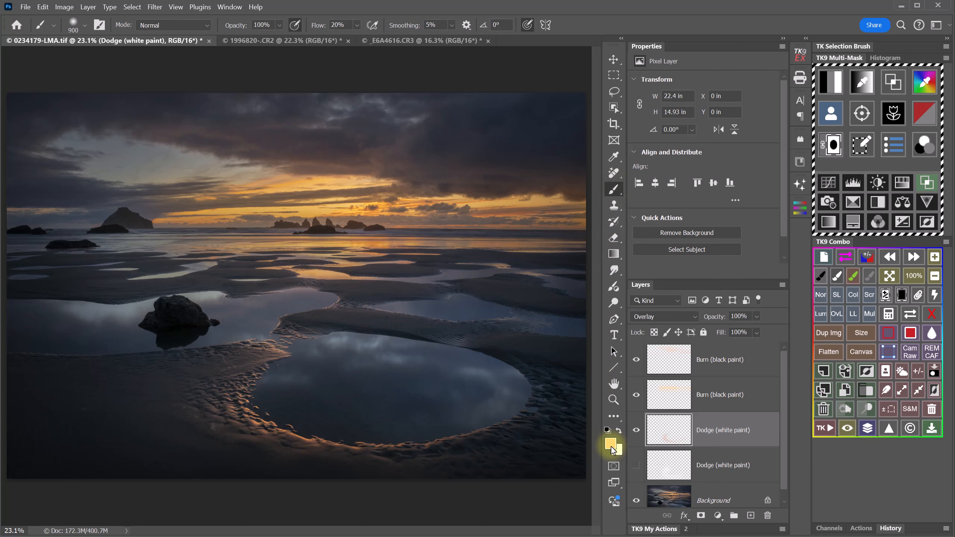
{"action": "left_click", "coordinate": [612, 447]}
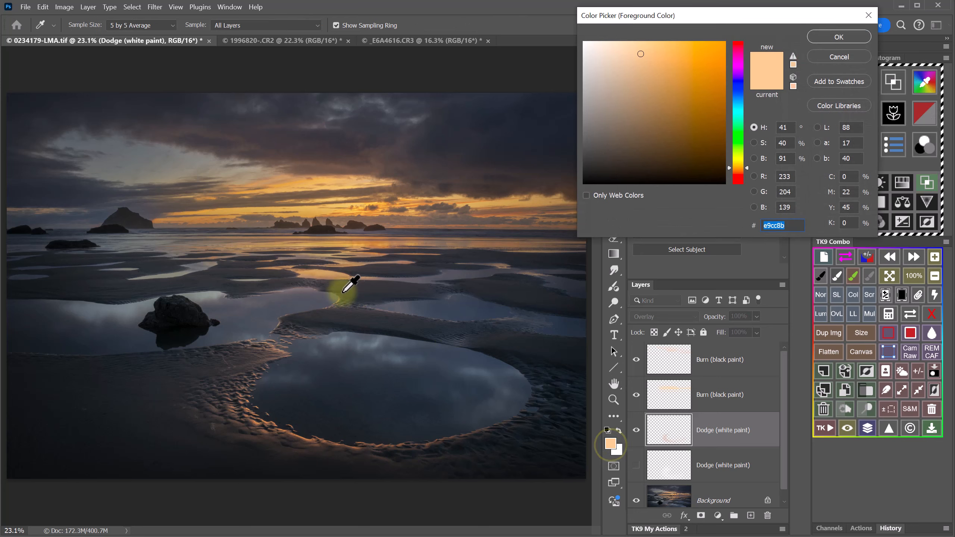
{"action": "left_click", "coordinate": [316, 270]}
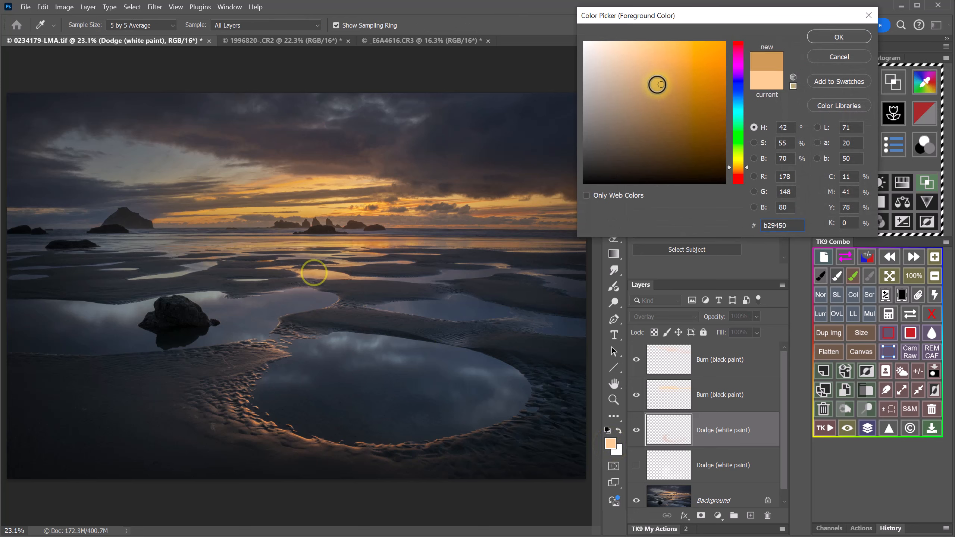
{"action": "left_click", "coordinate": [839, 37]}
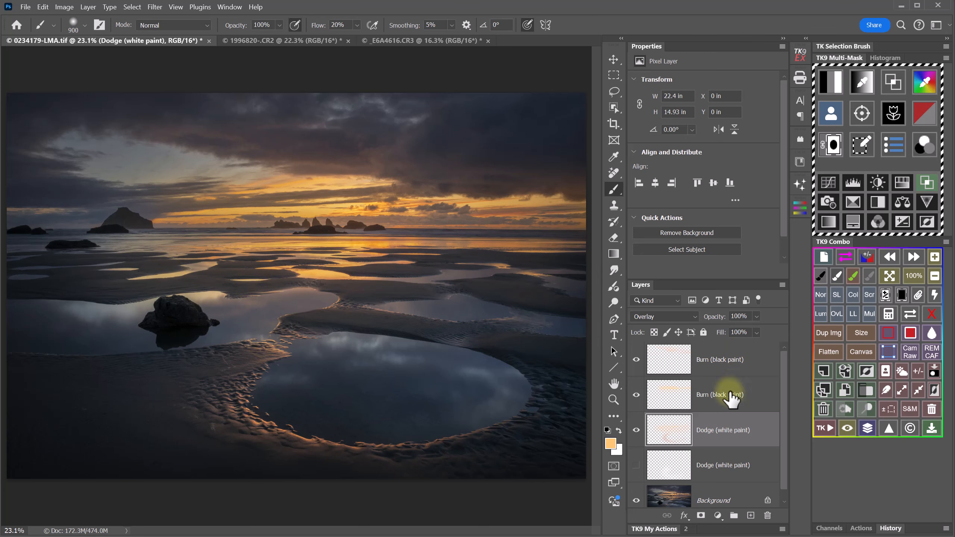
Erase excess golden paint along the far shoreline with a size 1000 Eraser and compare the photo with all adjustment layers off and on
{"action": "left_click", "coordinate": [613, 240]}
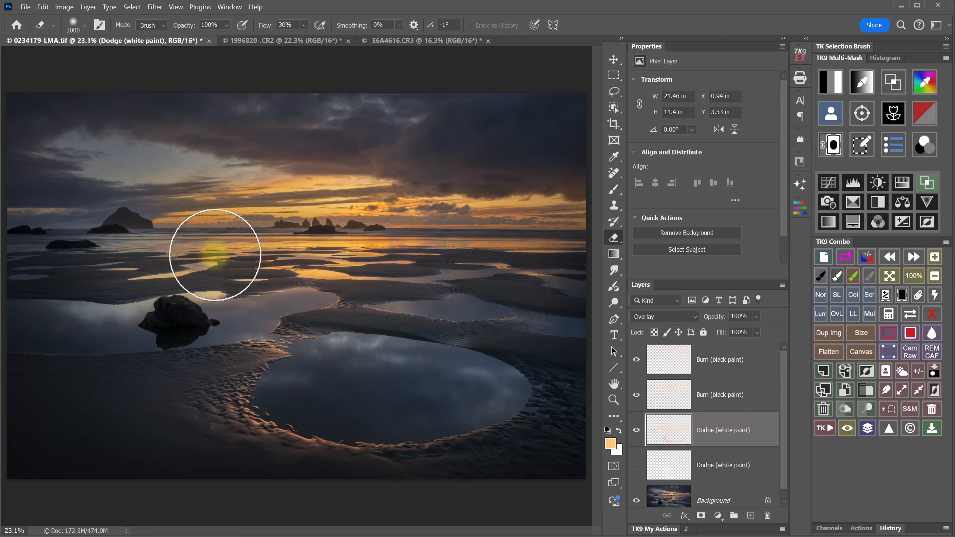
{"action": "left_click", "coordinate": [199, 246]}
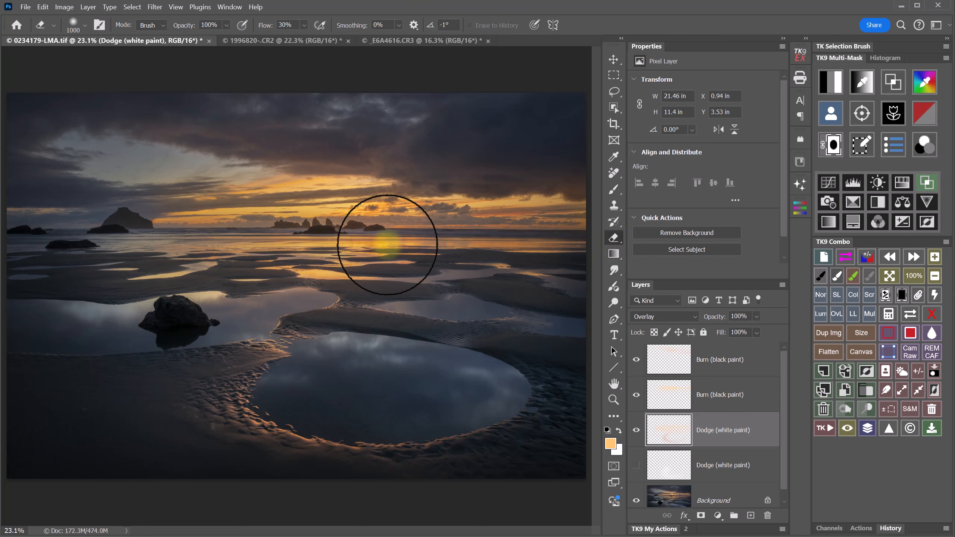
{"action": "left_click", "coordinate": [868, 429]}
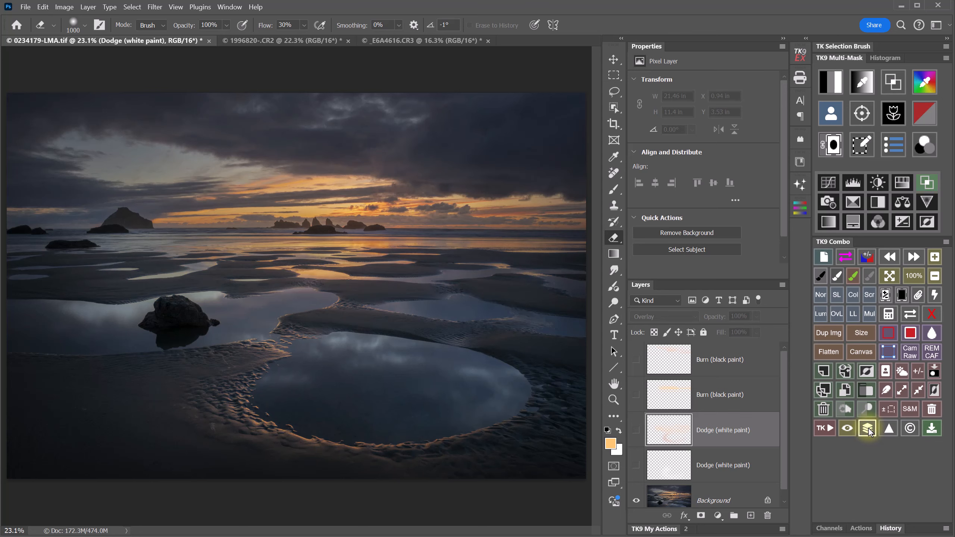
{"action": "left_click", "coordinate": [868, 429]}
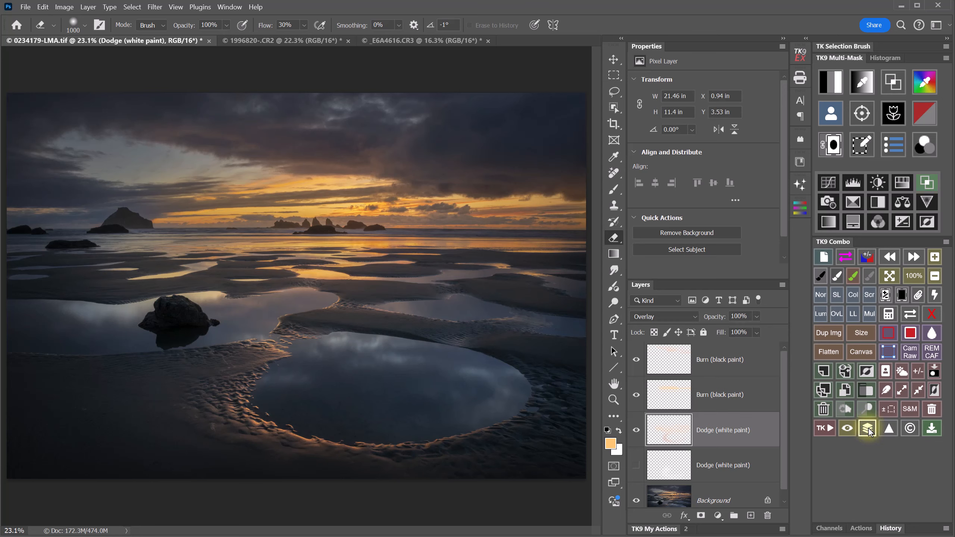
{"action": "left_click", "coordinate": [868, 429]}
{"action": "left_click", "coordinate": [868, 429]}
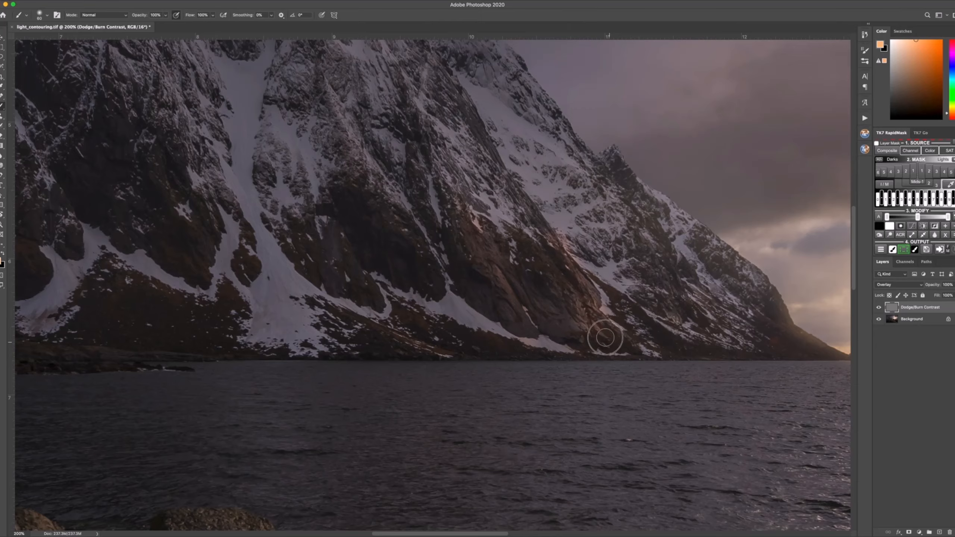
In light_contouring.tif, paint warm orange light on the snowy mountain's ridges in the Overlay Dodge/Burn Contrast layer and adjust its Hue/Saturation
{"action": "left_click_drag", "start_coordinate": [606, 334], "coordinate": [522, 211]}
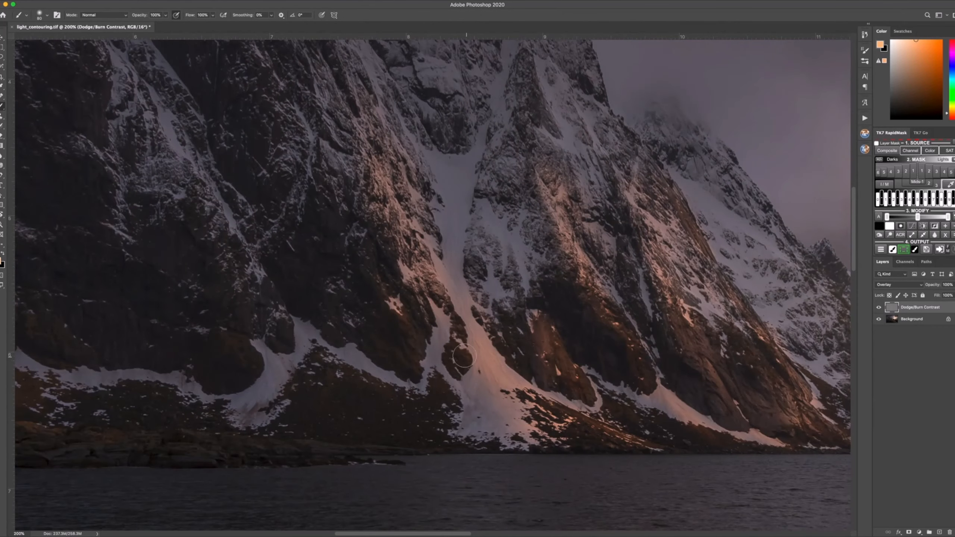
{"action": "left_click_drag", "start_coordinate": [464, 356], "coordinate": [380, 139]}
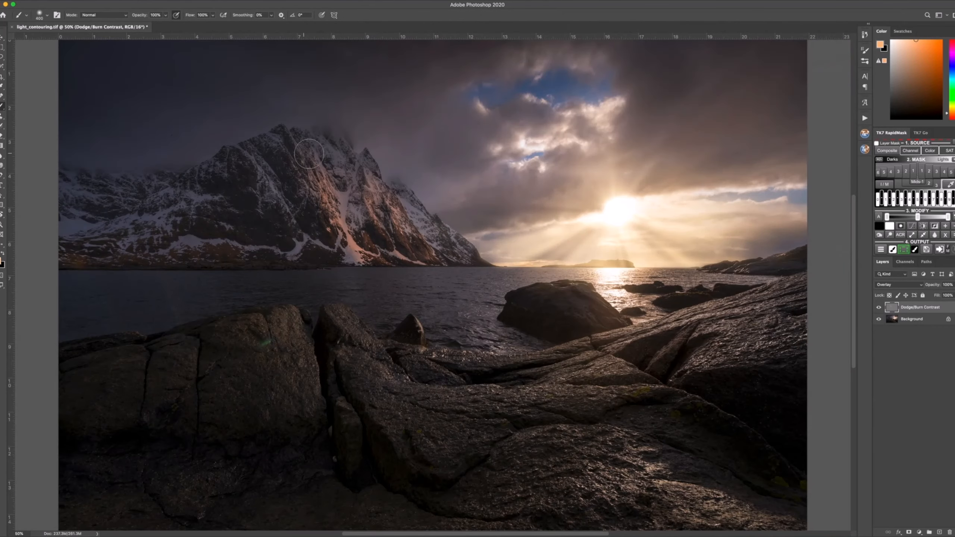
{"action": "key", "text": "ctrl+u"}
{"action": "key", "text": "Return"}
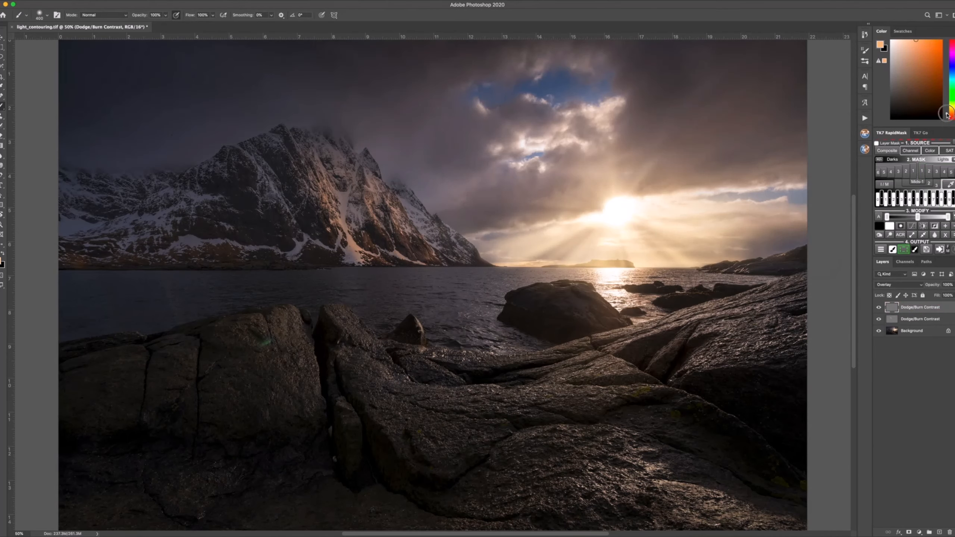
Paint warm light with a smaller brush on the second Overlay Dodge/Burn Contrast layer
{"action": "key", "text": "bracketleft"}
{"action": "left_click_drag", "start_coordinate": [290, 319], "coordinate": [359, 319]}
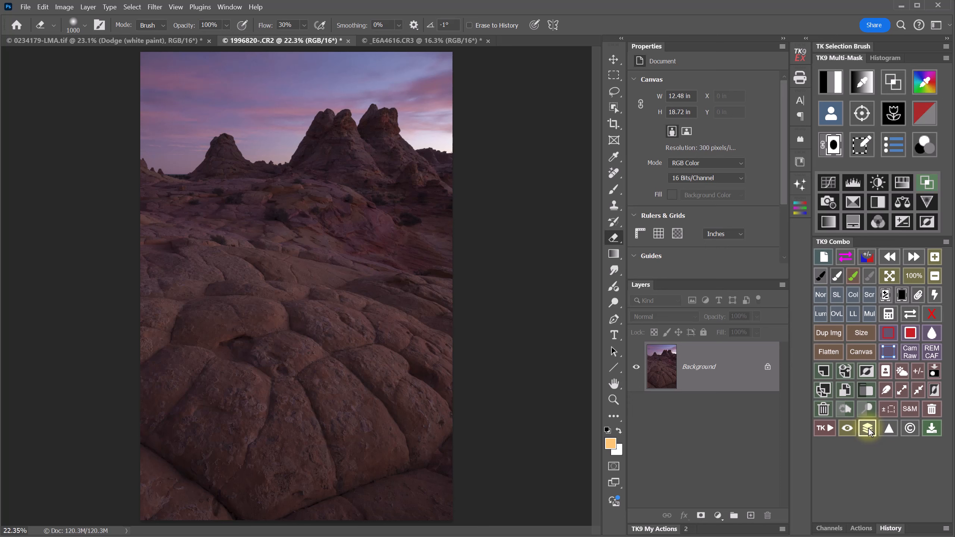
Create a Yellow channel mask and increase its contrast with Curves points at input 49, output 74 and input 30, output 24
{"action": "left_click", "coordinate": [829, 81]}
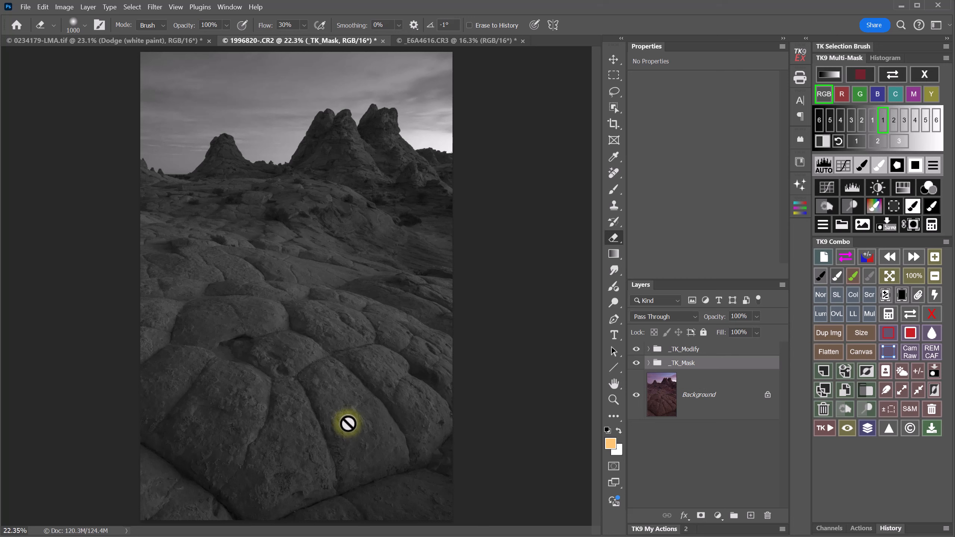
{"action": "left_click", "coordinate": [930, 95]}
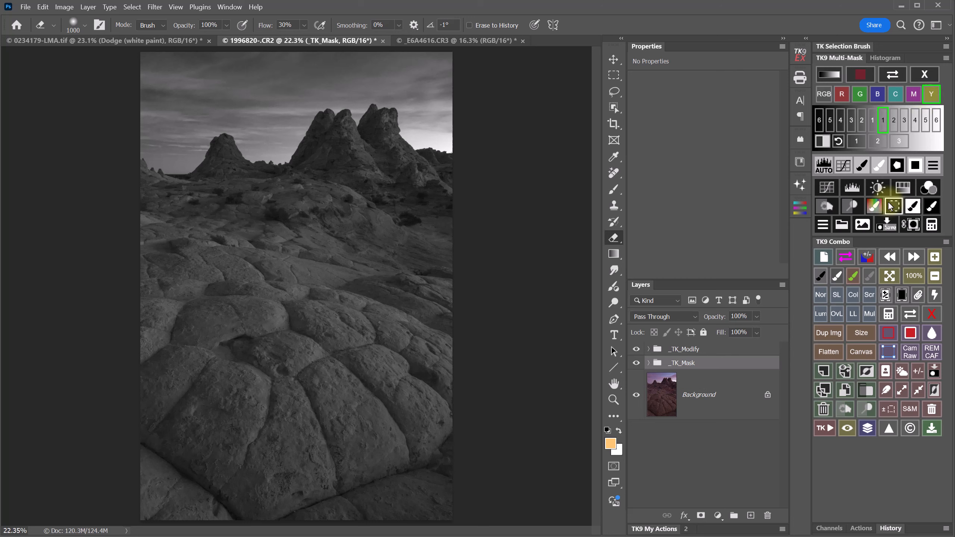
{"action": "left_click", "coordinate": [845, 168]}
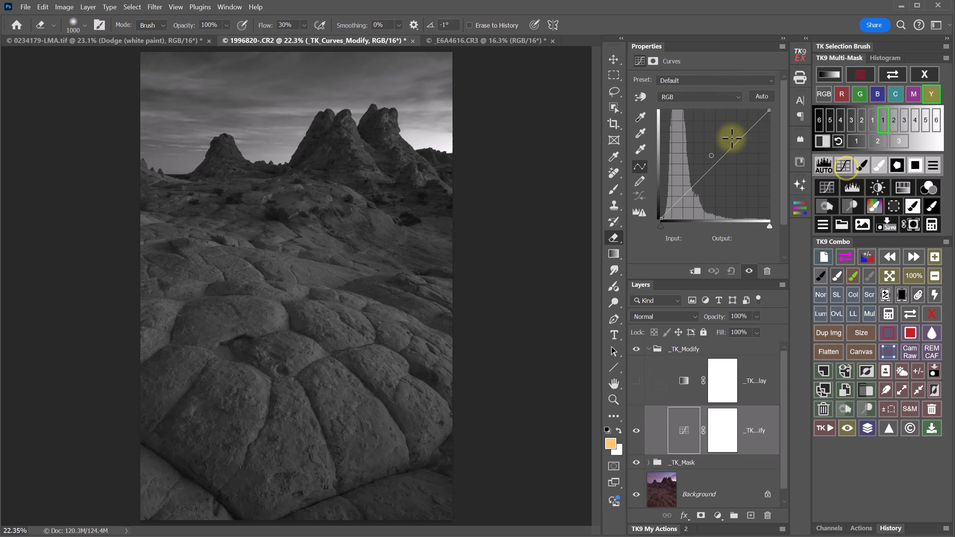
{"action": "left_click", "coordinate": [639, 98]}
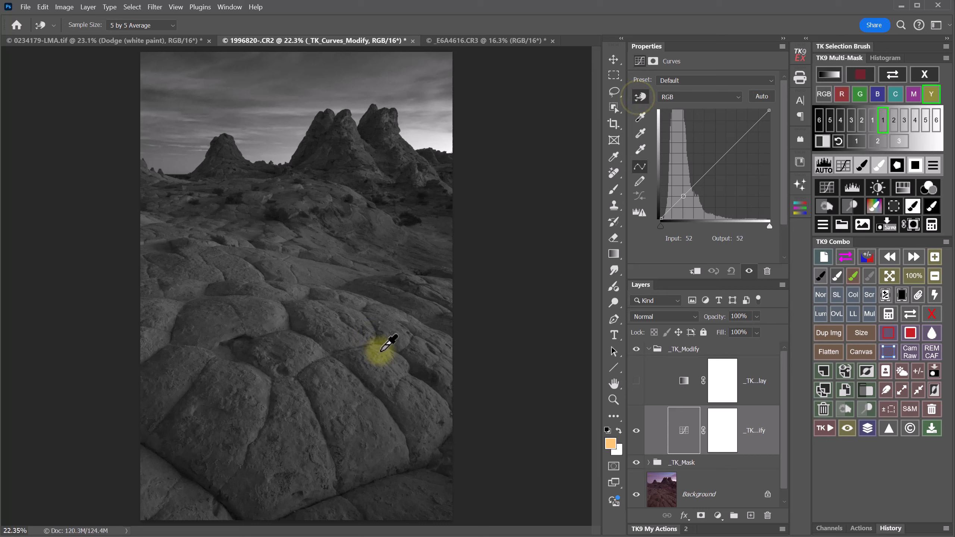
{"action": "left_click_drag", "start_coordinate": [390, 337], "coordinate": [380, 335]}
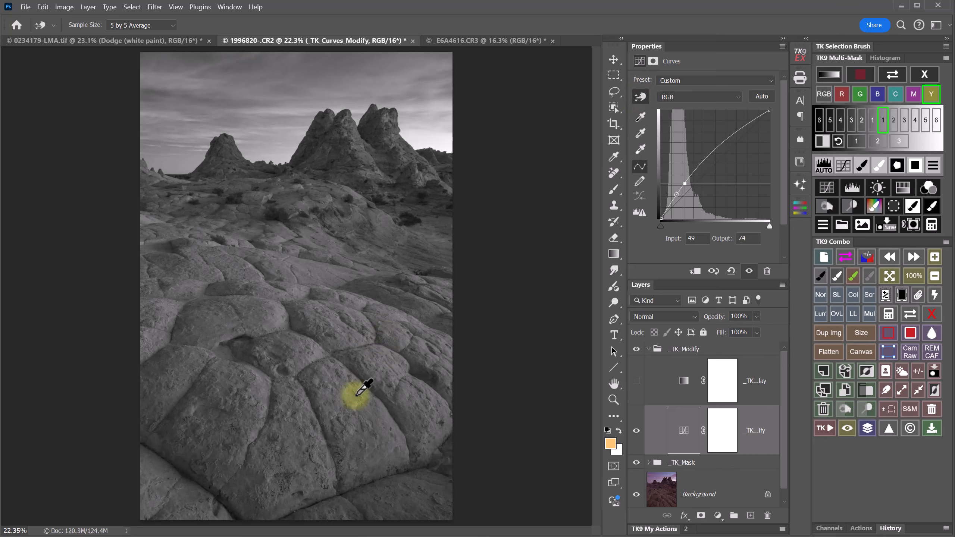
{"action": "mouse_move", "coordinate": [355, 390]}
{"action": "left_mouse_down"}
{"action": "mouse_move", "coordinate": [357, 375]}
{"action": "mouse_move", "coordinate": [367, 388]}
{"action": "left_mouse_up"}
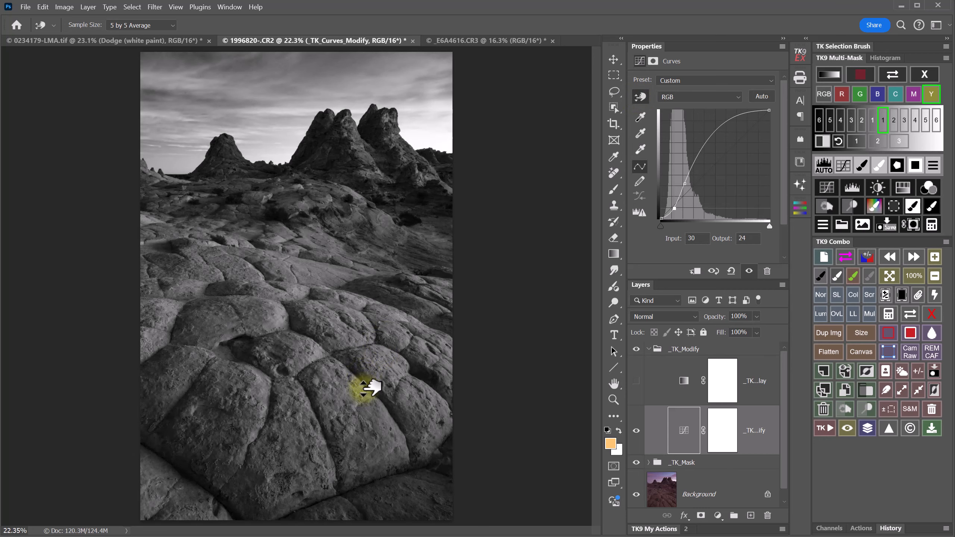
Add a Dodge (white paint) layer with the mask as selection and sample the rock for the paint color, adjusting it to hex bfa794
{"action": "left_click", "coordinate": [857, 207]}
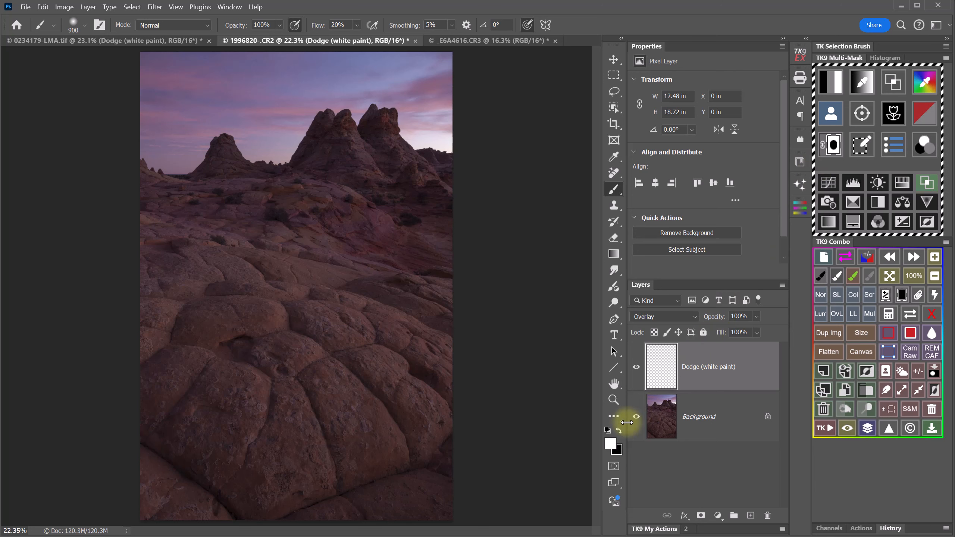
{"action": "left_click", "coordinate": [611, 446]}
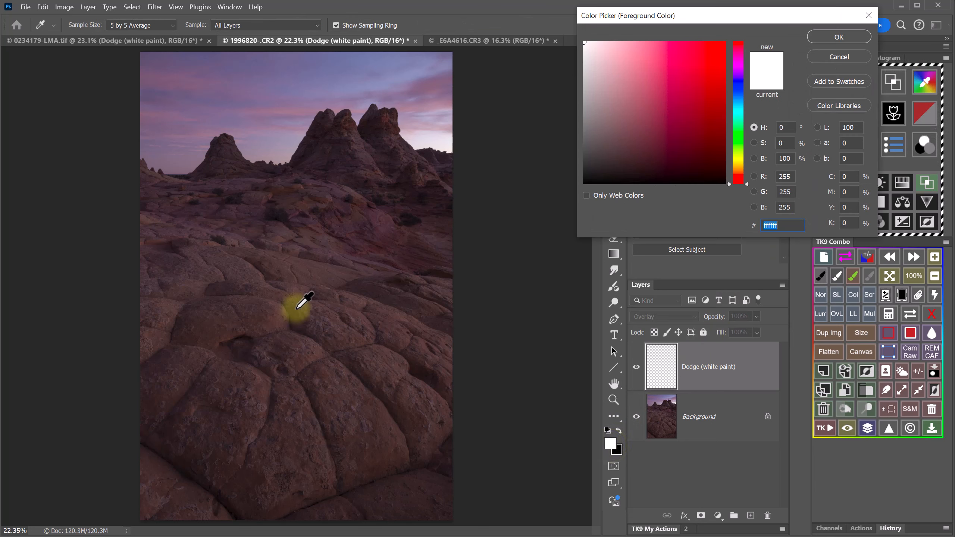
{"action": "left_click", "coordinate": [280, 311]}
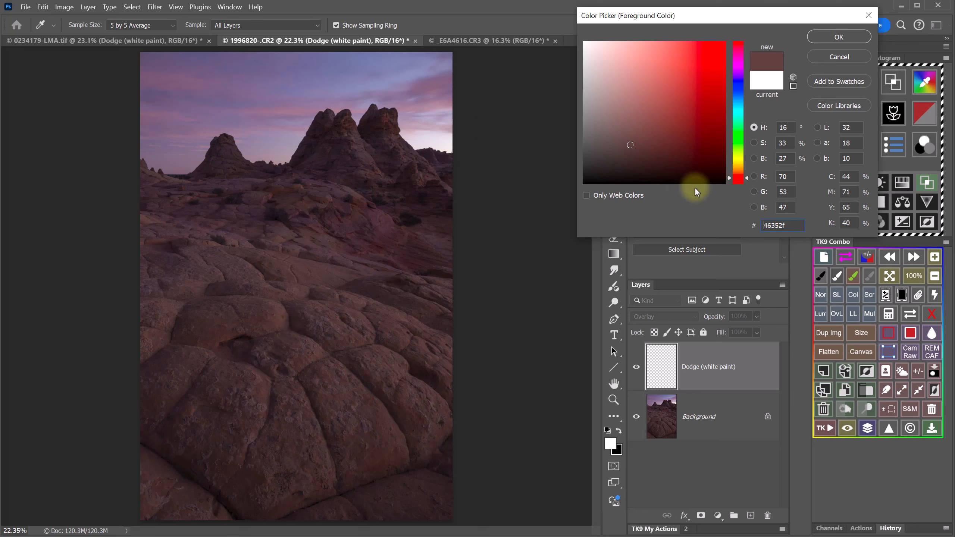
{"action": "left_click_drag", "start_coordinate": [750, 181], "coordinate": [749, 178]}
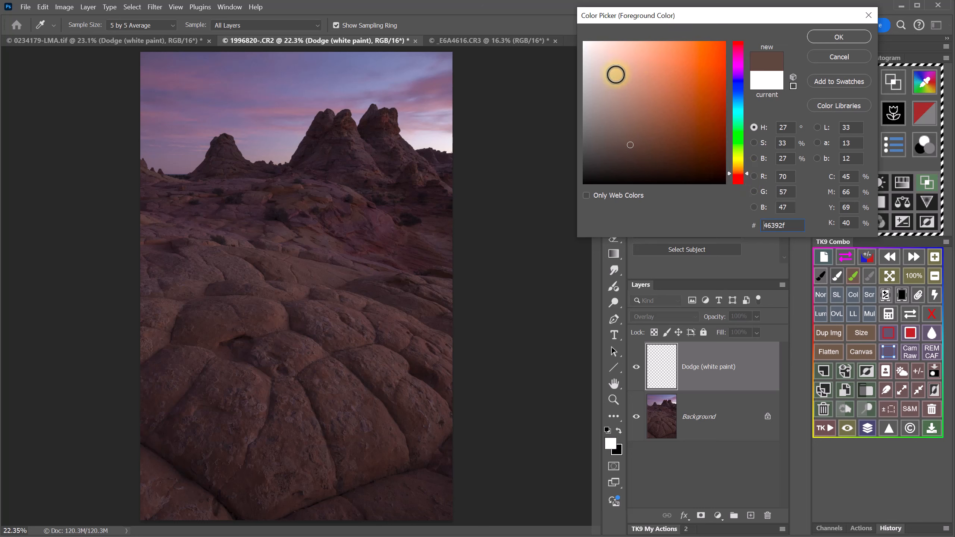
{"action": "left_click", "coordinate": [615, 77]}
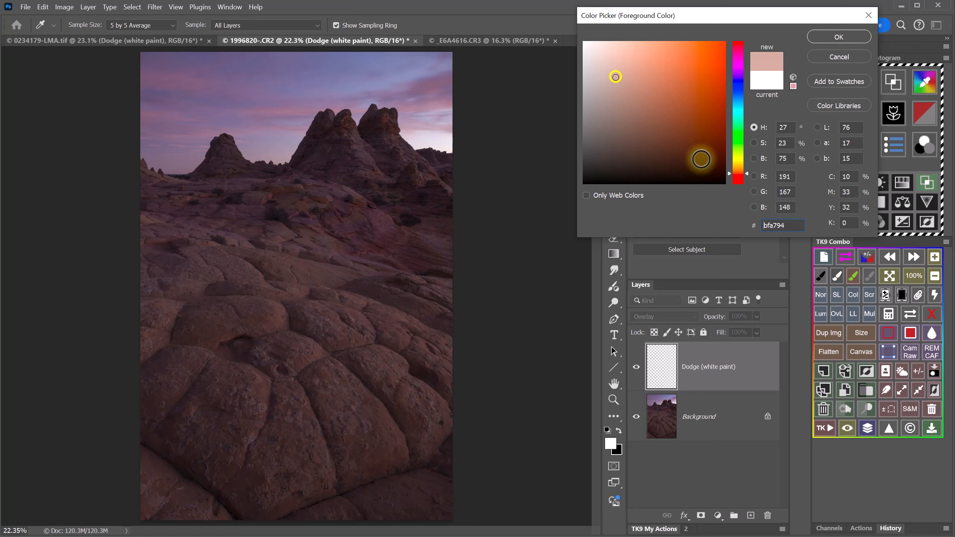
{"action": "left_click", "coordinate": [861, 38]}
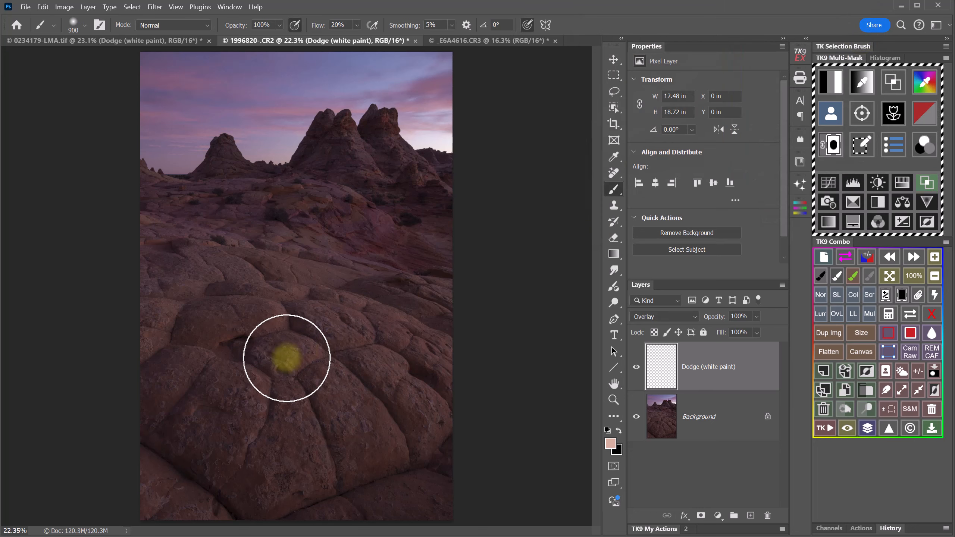
Paint the warm rock color over the central foreground boulders with a size 900 Brush
{"action": "left_click", "coordinate": [280, 366]}
{"action": "left_click", "coordinate": [372, 337]}
{"action": "left_click", "coordinate": [264, 299]}
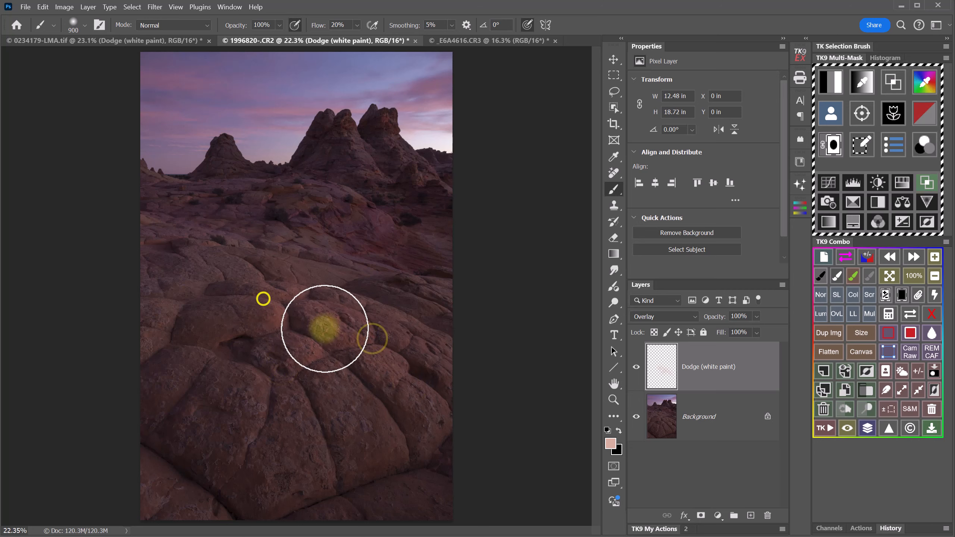
{"action": "left_click", "coordinate": [324, 327]}
{"action": "left_click", "coordinate": [378, 366]}
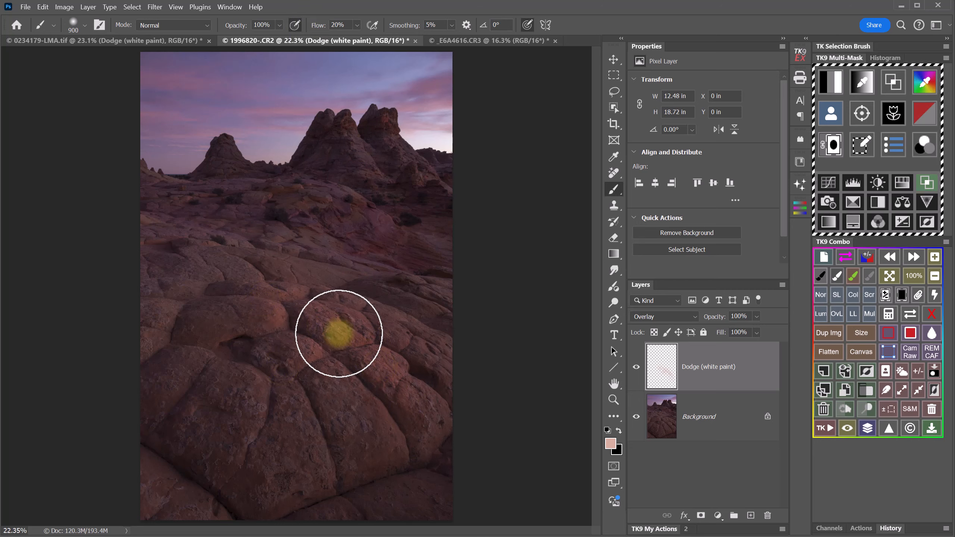
Enlarge the Brush to size 1300 and paint the warm color broadly across the foreground and midground rocks
{"action": "key", "text": "bracketright"}
{"action": "key", "text": "bracketright"}
{"action": "key", "text": "bracketright"}
{"action": "key", "text": "bracketright"}
{"action": "left_click", "coordinate": [276, 300]}
{"action": "left_click", "coordinate": [233, 259]}
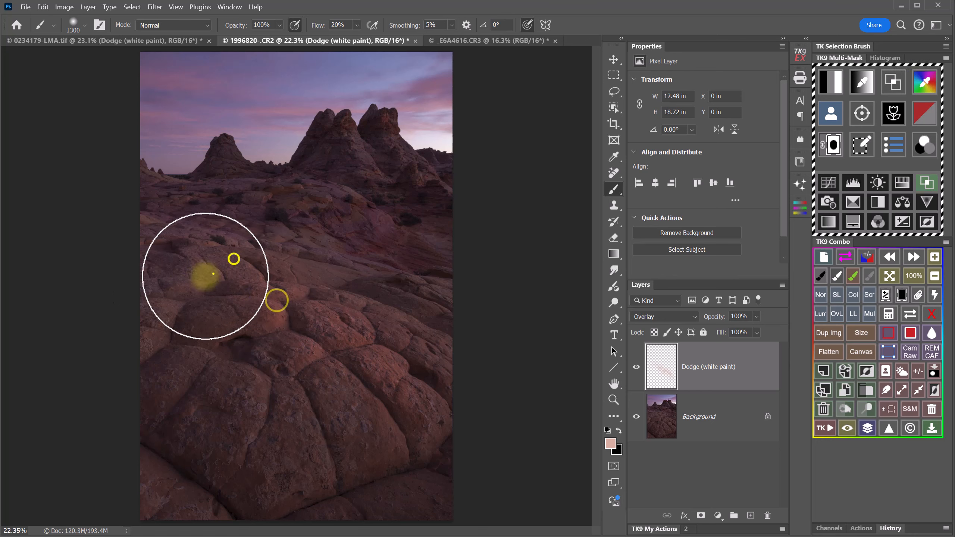
{"action": "left_click", "coordinate": [309, 306]}
{"action": "left_click", "coordinate": [362, 319]}
{"action": "left_click", "coordinate": [367, 349]}
{"action": "left_click", "coordinate": [395, 349]}
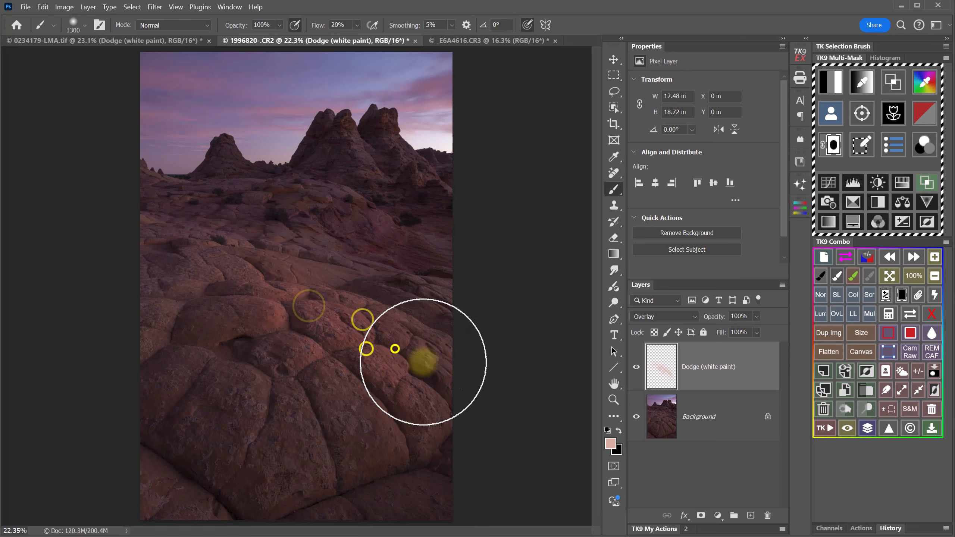
{"action": "left_click", "coordinate": [405, 395]}
{"action": "left_click", "coordinate": [371, 419]}
{"action": "left_click", "coordinate": [309, 384]}
{"action": "left_click", "coordinate": [299, 360]}
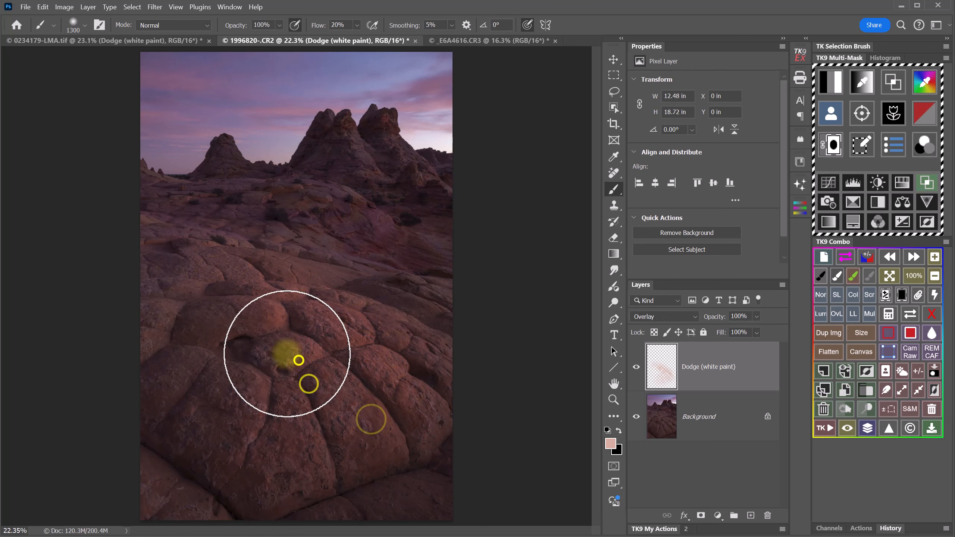
{"action": "left_click", "coordinate": [273, 374]}
{"action": "left_click", "coordinate": [262, 320]}
{"action": "left_click", "coordinate": [294, 273]}
{"action": "left_click", "coordinate": [306, 263]}
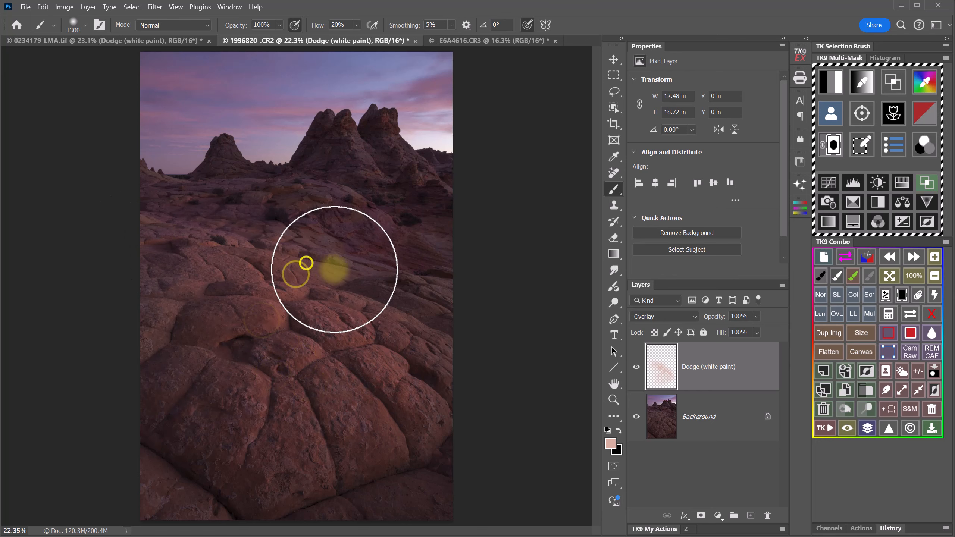
Paint the warm color over the distant buttes and horizon, undoing and repainting the stroke near the right-hand butte
{"action": "left_click", "coordinate": [376, 214]}
{"action": "left_click", "coordinate": [386, 195]}
{"action": "left_click", "coordinate": [425, 165]}
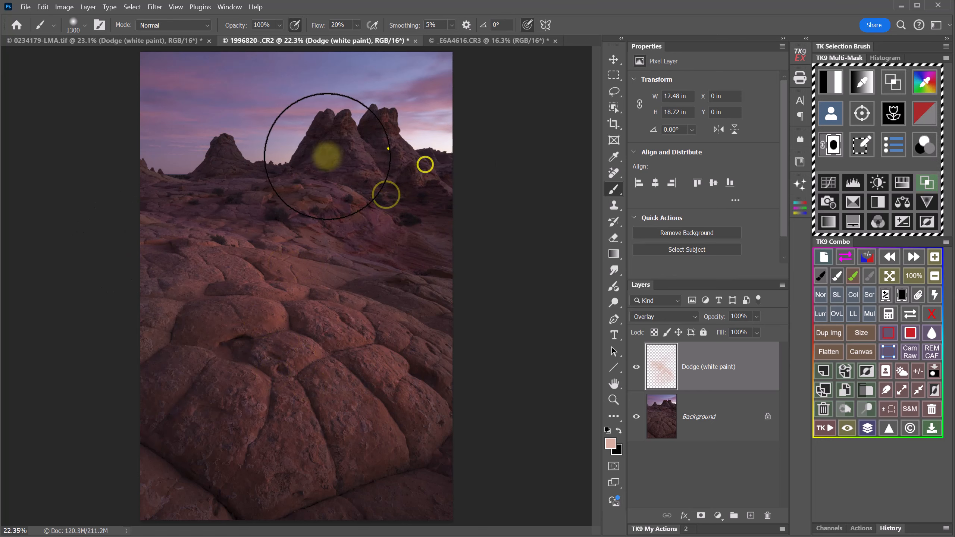
{"action": "left_click", "coordinate": [388, 147]}
{"action": "left_click", "coordinate": [299, 121]}
{"action": "left_click", "coordinate": [413, 137]}
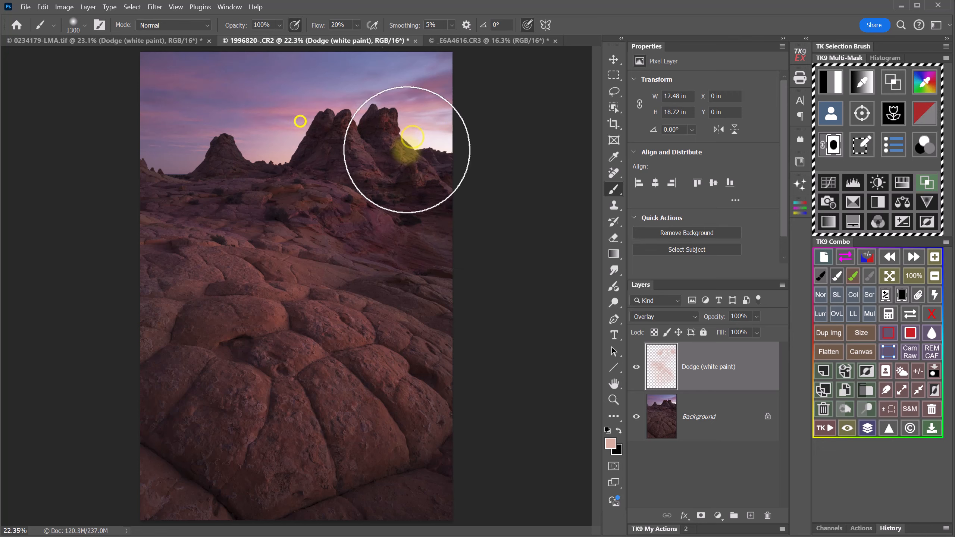
{"action": "key", "text": "ctrl+z"}
{"action": "left_click", "coordinate": [396, 135]}
{"action": "left_click", "coordinate": [331, 131]}
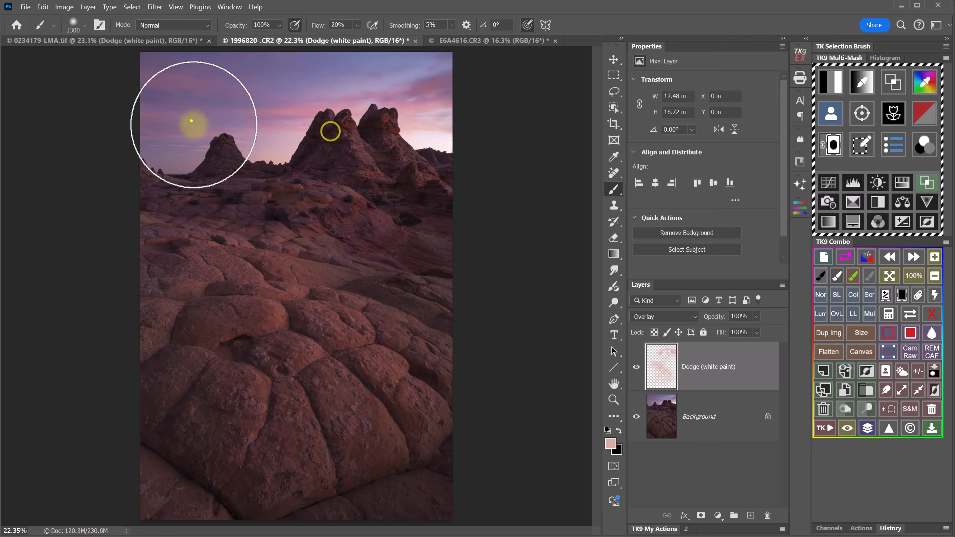
{"action": "left_click", "coordinate": [191, 121]}
{"action": "left_click", "coordinate": [221, 155]}
{"action": "left_click", "coordinate": [139, 179]}
Paint the warm color down the right-hand rock slope and across the lowest foreground boulders
{"action": "left_click", "coordinate": [404, 213]}
{"action": "left_click", "coordinate": [420, 263]}
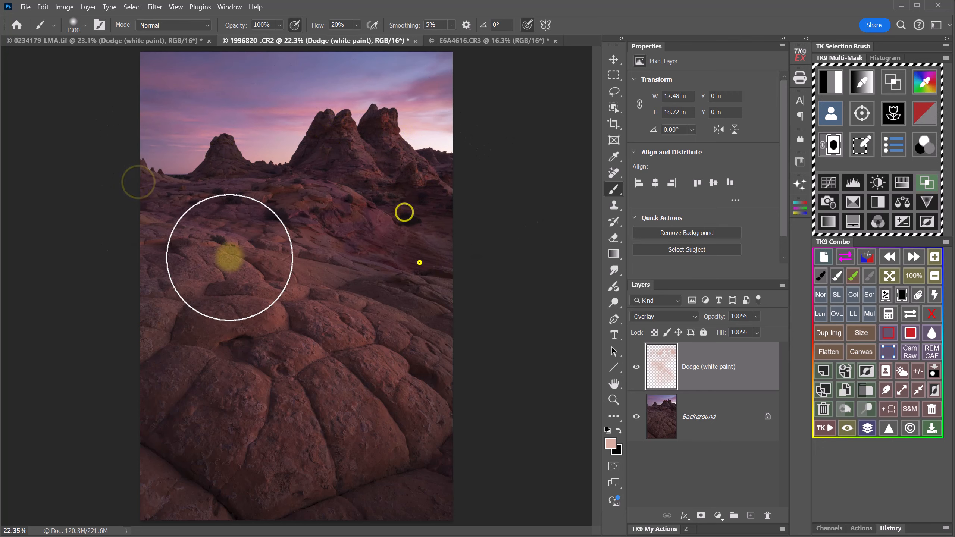
{"action": "left_click", "coordinate": [478, 294]}
{"action": "left_click", "coordinate": [448, 279]}
{"action": "left_click", "coordinate": [411, 324]}
{"action": "left_click", "coordinate": [447, 346]}
{"action": "left_click", "coordinate": [428, 378]}
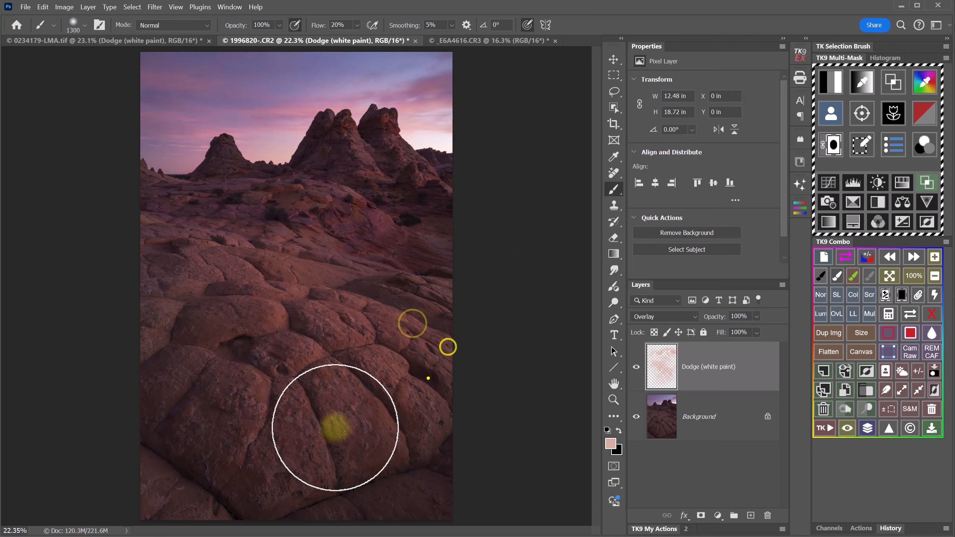
{"action": "left_click", "coordinate": [438, 424]}
{"action": "left_click", "coordinate": [239, 482]}
{"action": "left_click", "coordinate": [265, 479]}
{"action": "left_click", "coordinate": [351, 377]}
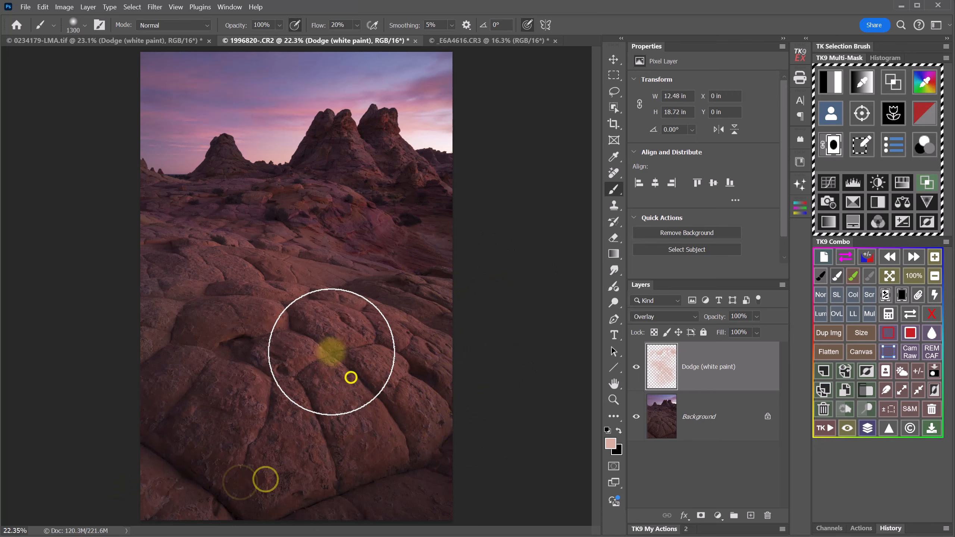
Build up more warm color over the central rock domes, right-edge boulders and midground slabs
{"action": "left_click", "coordinate": [256, 348]}
{"action": "left_click", "coordinate": [264, 324]}
{"action": "left_click", "coordinate": [277, 301]}
{"action": "left_click", "coordinate": [238, 284]}
{"action": "left_click", "coordinate": [199, 278]}
{"action": "left_click", "coordinate": [259, 281]}
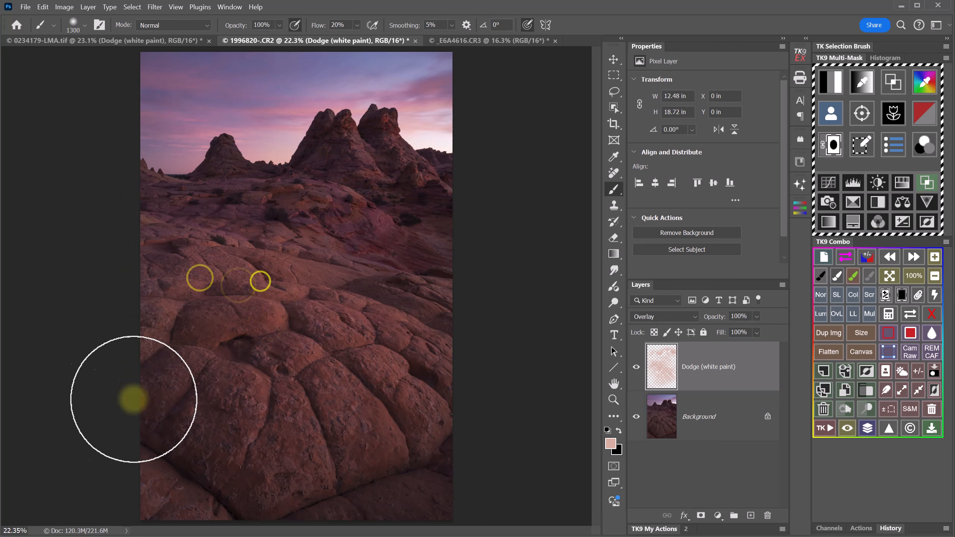
{"action": "left_click", "coordinate": [460, 352]}
{"action": "left_click", "coordinate": [340, 436]}
{"action": "left_click", "coordinate": [428, 403]}
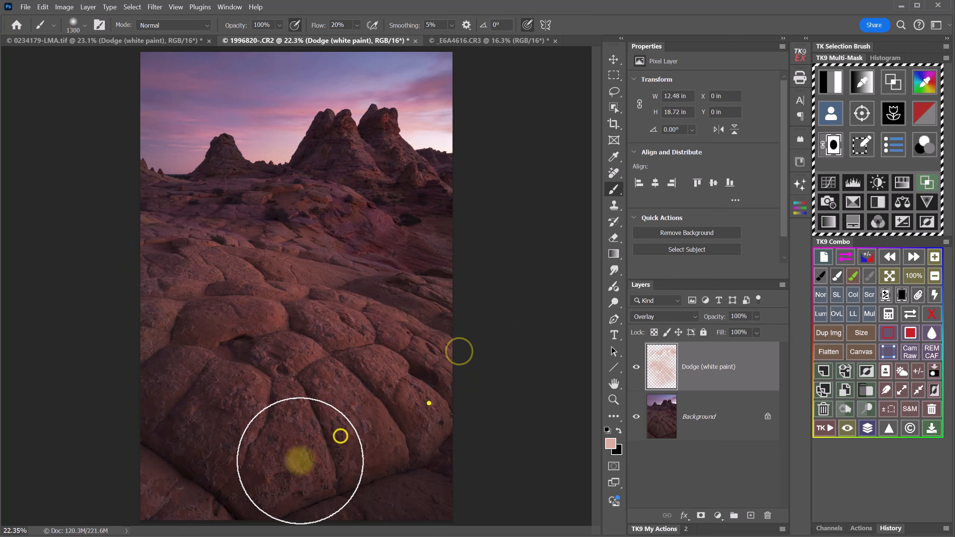
{"action": "left_click", "coordinate": [371, 335]}
{"action": "left_click", "coordinate": [371, 301]}
{"action": "left_click", "coordinate": [347, 280]}
{"action": "left_click", "coordinate": [187, 245]}
{"action": "left_click", "coordinate": [249, 236]}
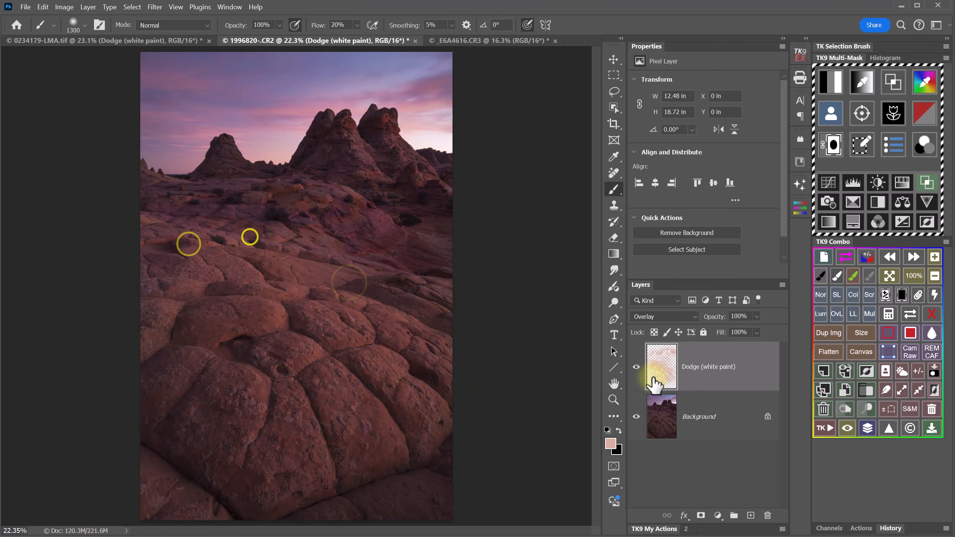
Compare the photo with the Dodge (white paint) layer hidden and shown
{"action": "left_click", "coordinate": [636, 367]}
{"action": "left_click", "coordinate": [636, 367]}
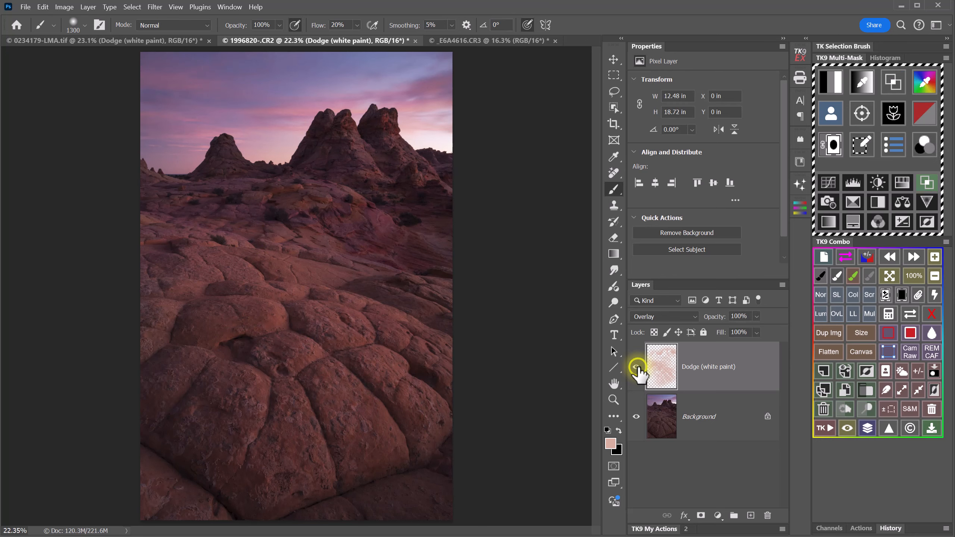
{"action": "left_click", "coordinate": [636, 367]}
{"action": "left_click", "coordinate": [636, 367]}
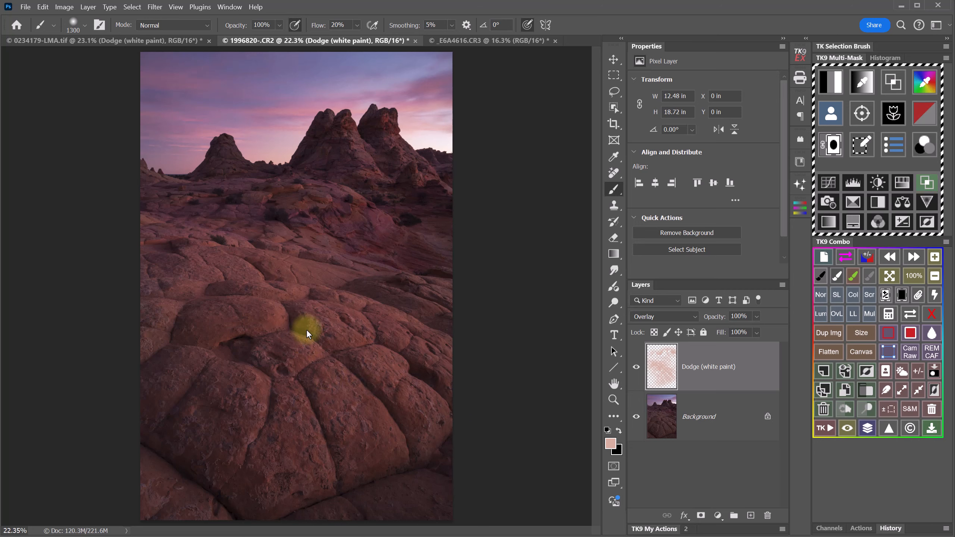
Create another Yellow channel mask and set its Black & White mix to Reds 158, Yellows 277, Blues -151 and Cyans -31
{"action": "left_click", "coordinate": [825, 87]}
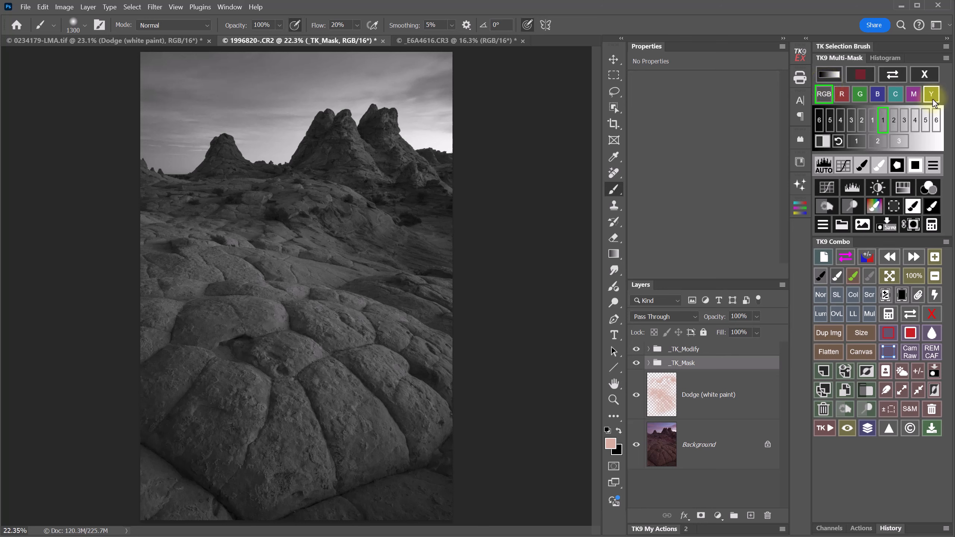
{"action": "left_click", "coordinate": [933, 101]}
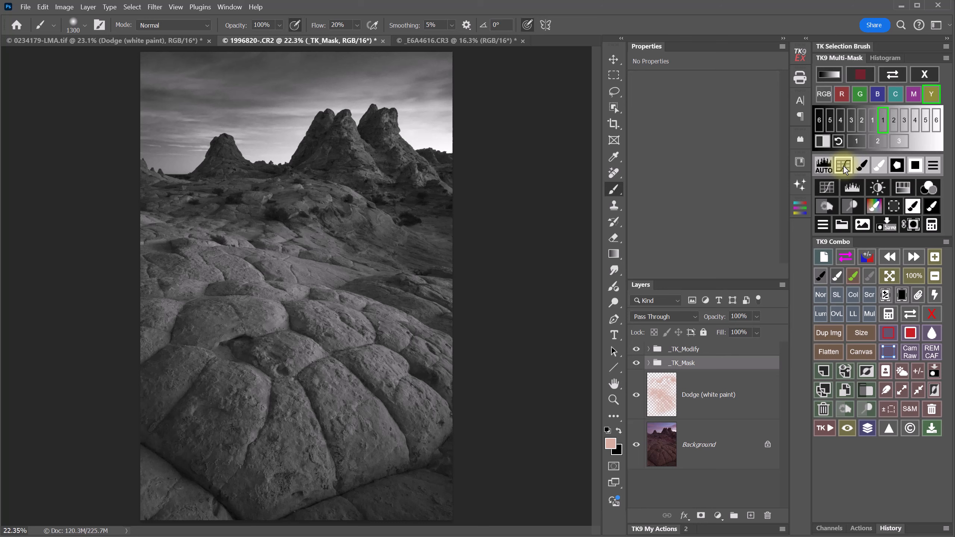
{"action": "left_click", "coordinate": [823, 142]}
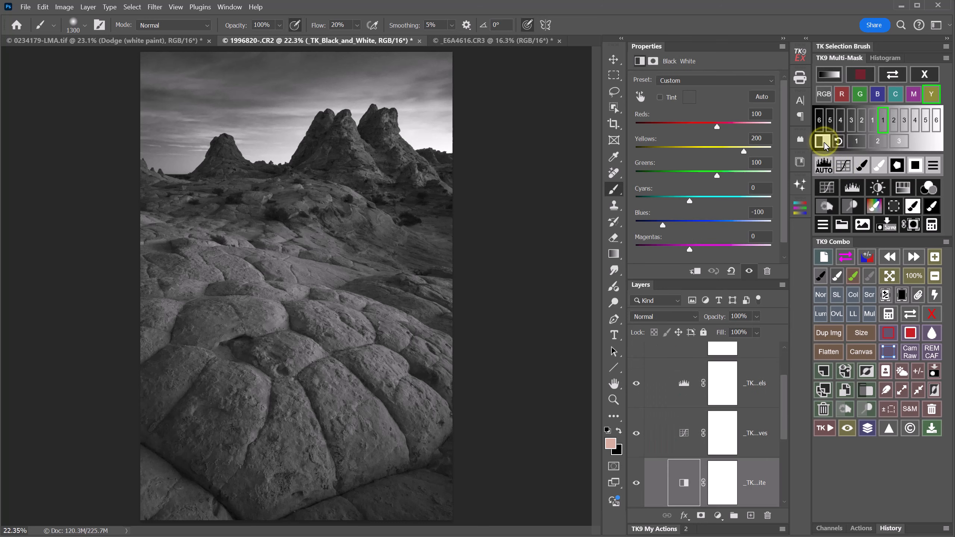
{"action": "left_click_drag", "start_coordinate": [744, 151], "coordinate": [767, 151]}
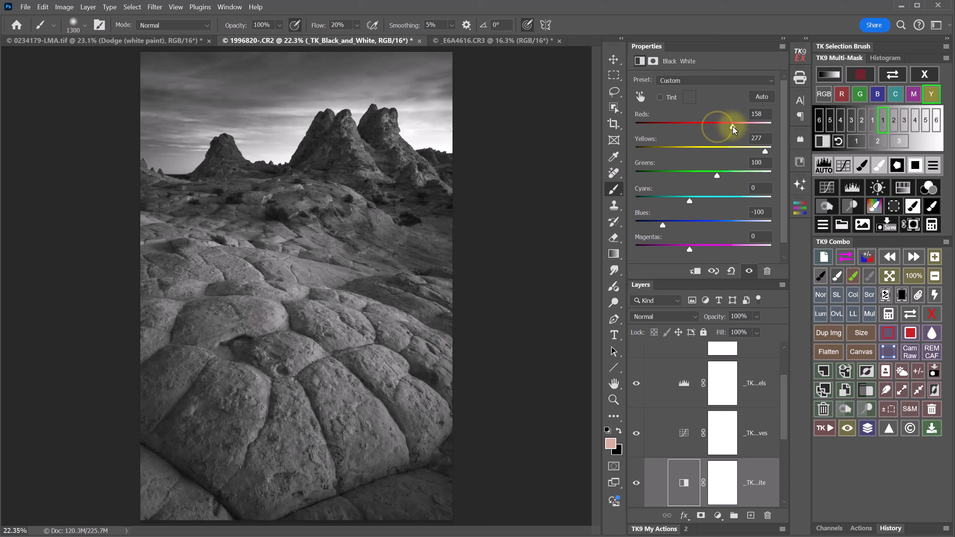
{"action": "left_click_drag", "start_coordinate": [663, 227], "coordinate": [649, 226]}
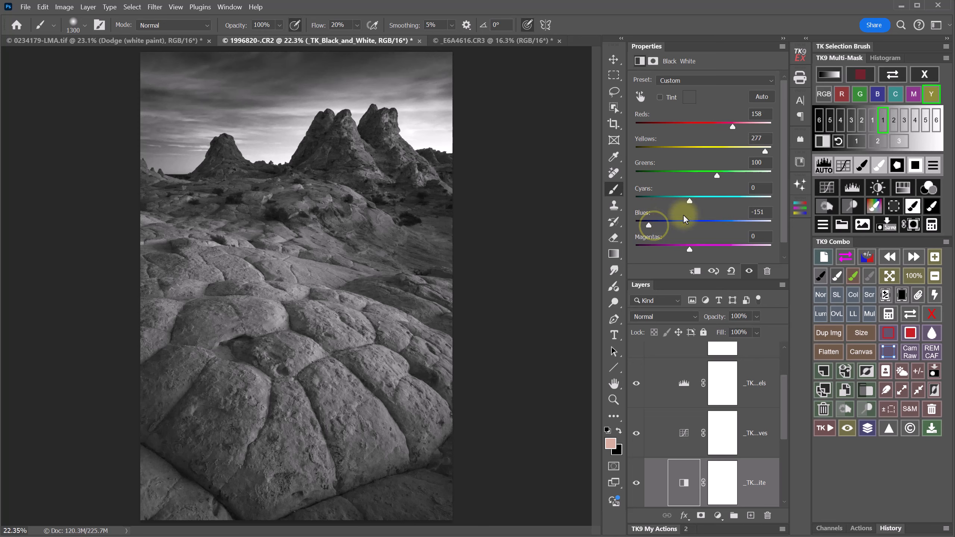
{"action": "left_click_drag", "start_coordinate": [690, 202], "coordinate": [682, 202]}
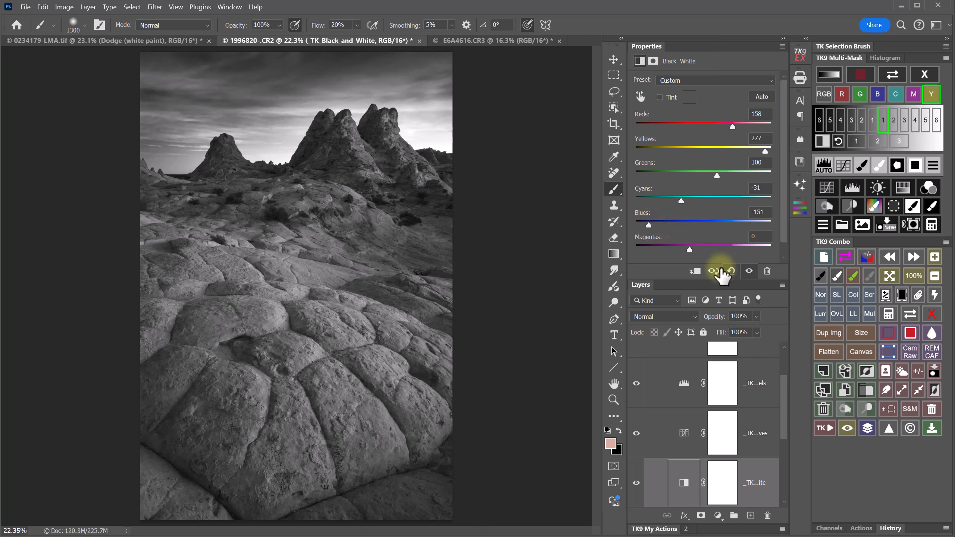
Increase the mask's contrast with a Curves modify layer by brightening the boulder highlights, and load it onto a new Dodge (white paint) layer
{"action": "left_click", "coordinate": [846, 173]}
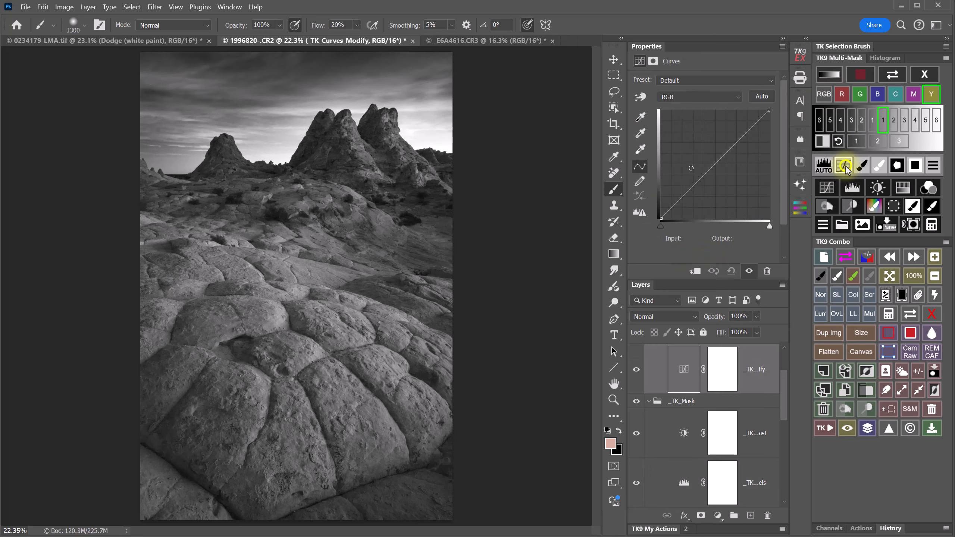
{"action": "left_click", "coordinate": [640, 97]}
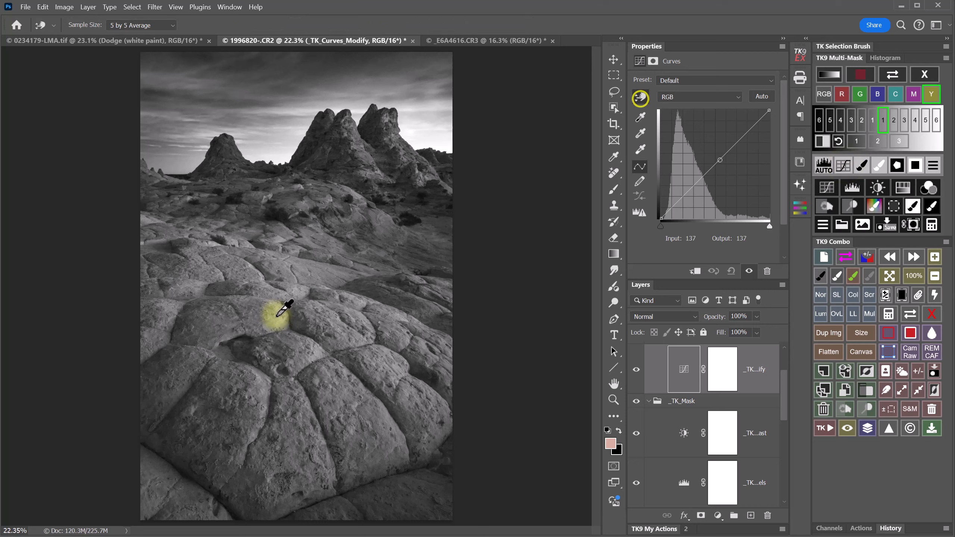
{"action": "left_click_drag", "start_coordinate": [274, 314], "coordinate": [273, 273]}
{"action": "left_click_drag", "start_coordinate": [263, 324], "coordinate": [329, 352]}
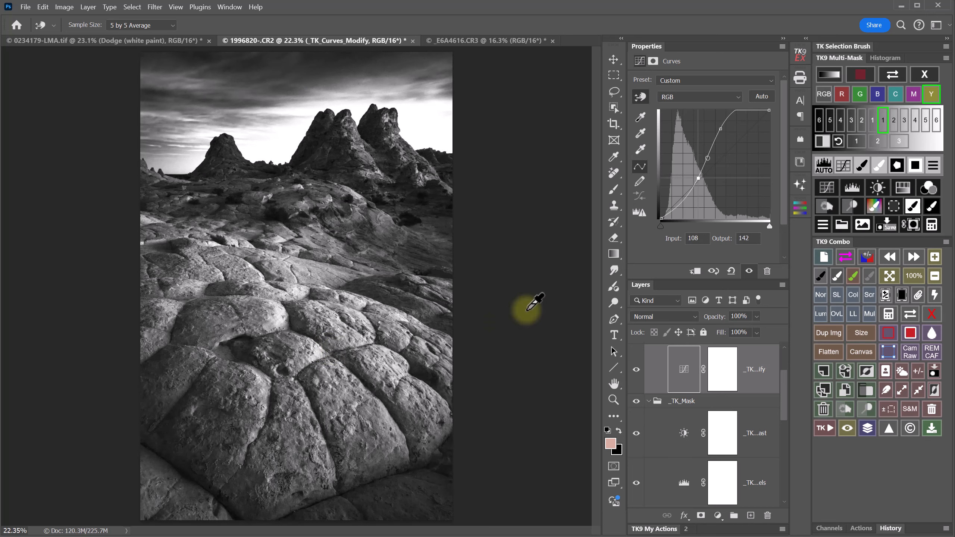
{"action": "left_click", "coordinate": [857, 206]}
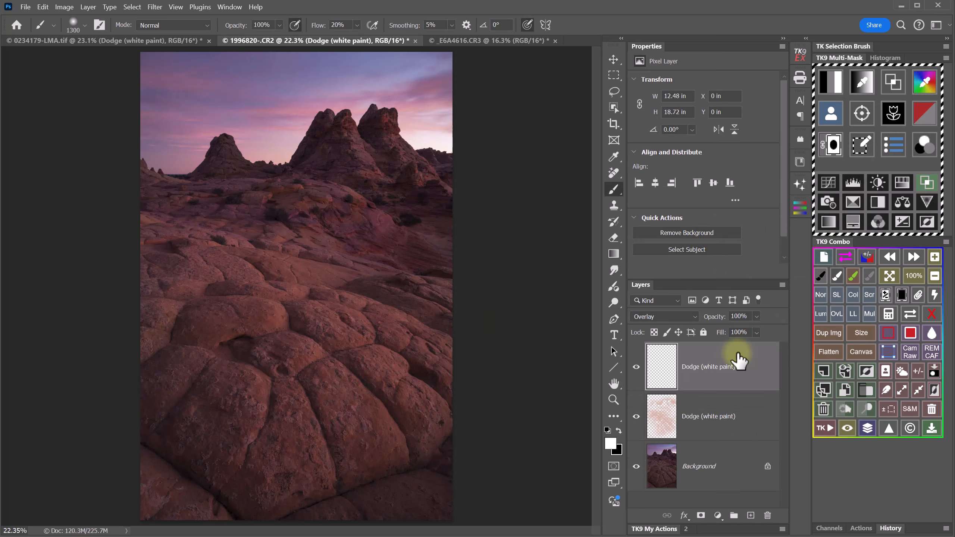
Sample the central boulder's color for the foreground, shift it toward yellow and lighten it to cdb581
{"action": "left_click", "coordinate": [610, 444]}
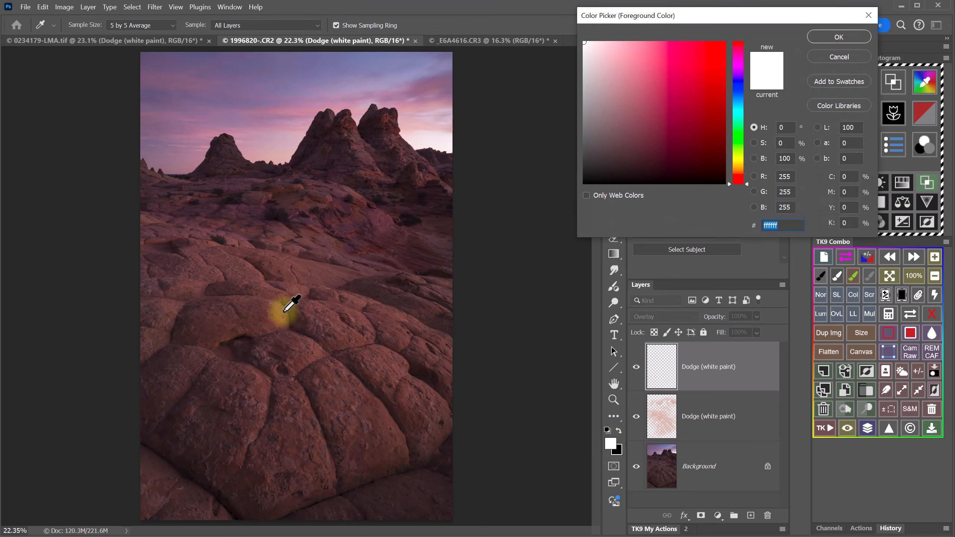
{"action": "left_click", "coordinate": [280, 311]}
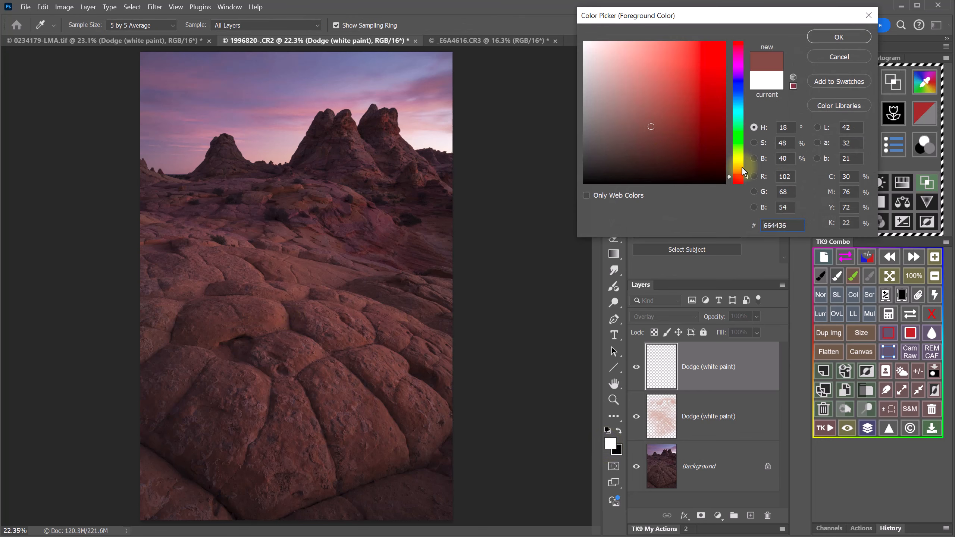
{"action": "left_click_drag", "start_coordinate": [748, 179], "coordinate": [749, 171]}
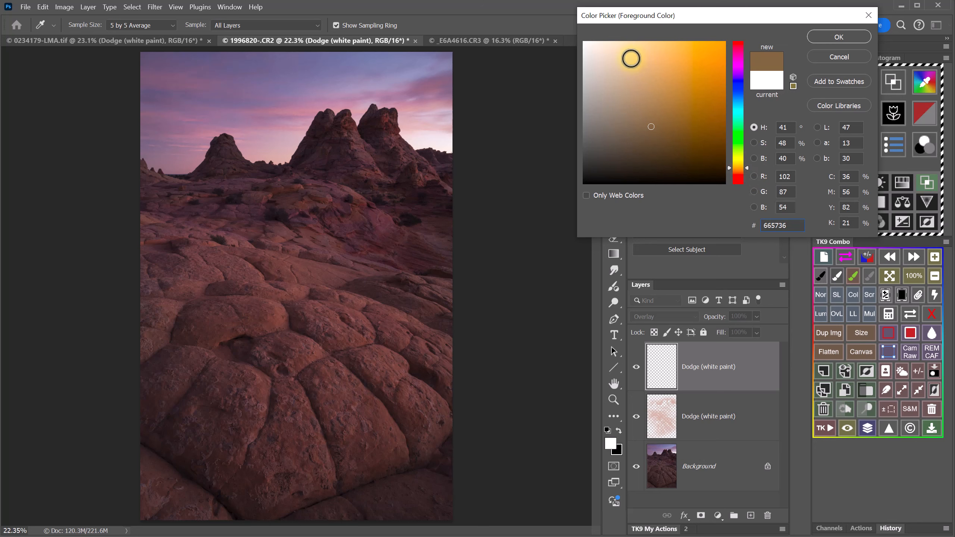
{"action": "left_click", "coordinate": [631, 58]}
{"action": "left_click", "coordinate": [635, 70]}
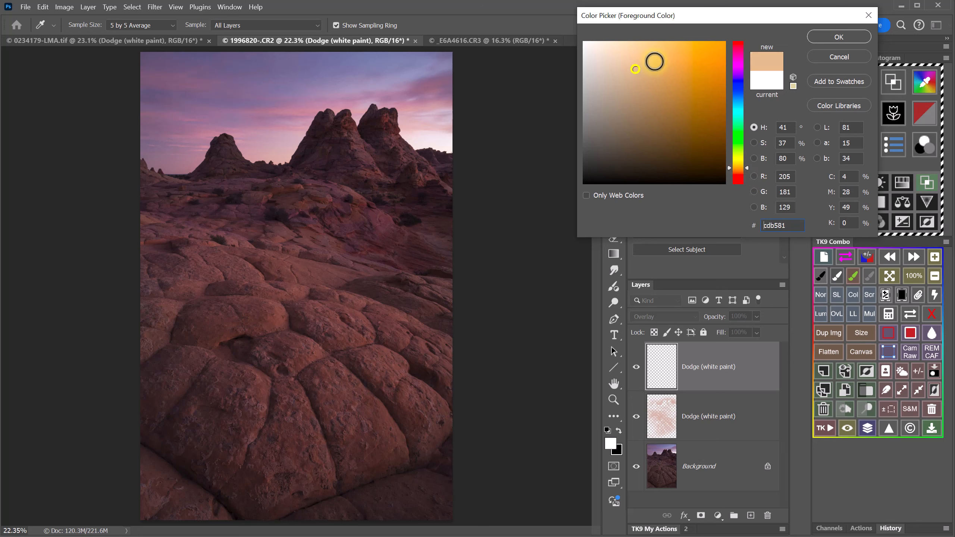
{"action": "left_click", "coordinate": [821, 37]}
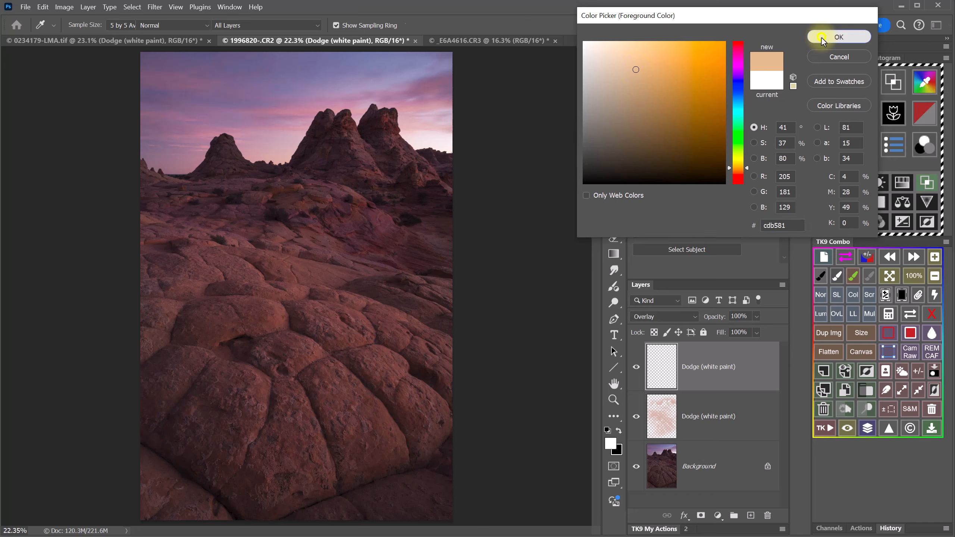
Paint the yellow-orange color over the central domes and down the lower right foreground boulders
{"action": "left_click", "coordinate": [306, 353]}
{"action": "left_click", "coordinate": [358, 332]}
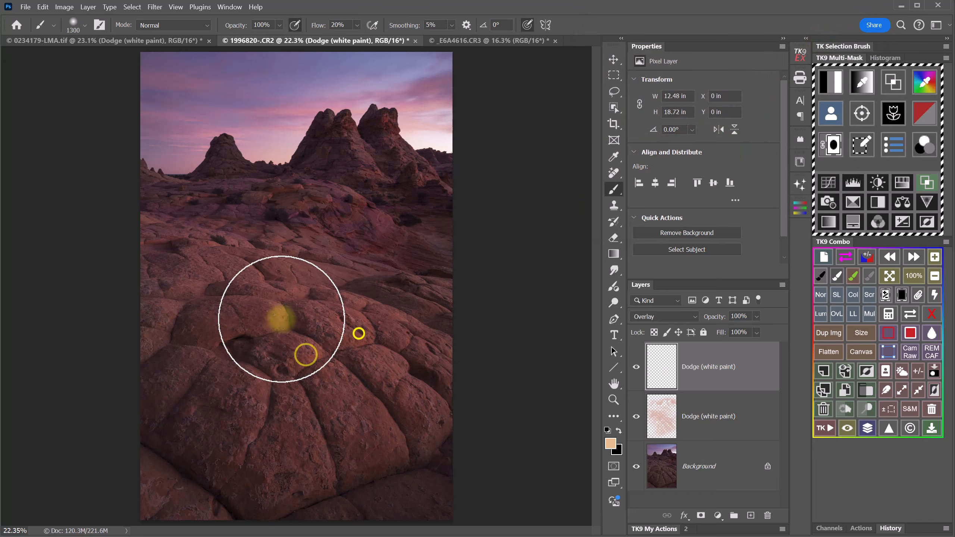
{"action": "left_click", "coordinate": [271, 319]}
{"action": "left_click", "coordinate": [260, 292]}
{"action": "left_click", "coordinate": [204, 264]}
{"action": "left_click", "coordinate": [341, 375]}
{"action": "left_click", "coordinate": [379, 446]}
{"action": "left_click", "coordinate": [379, 416]}
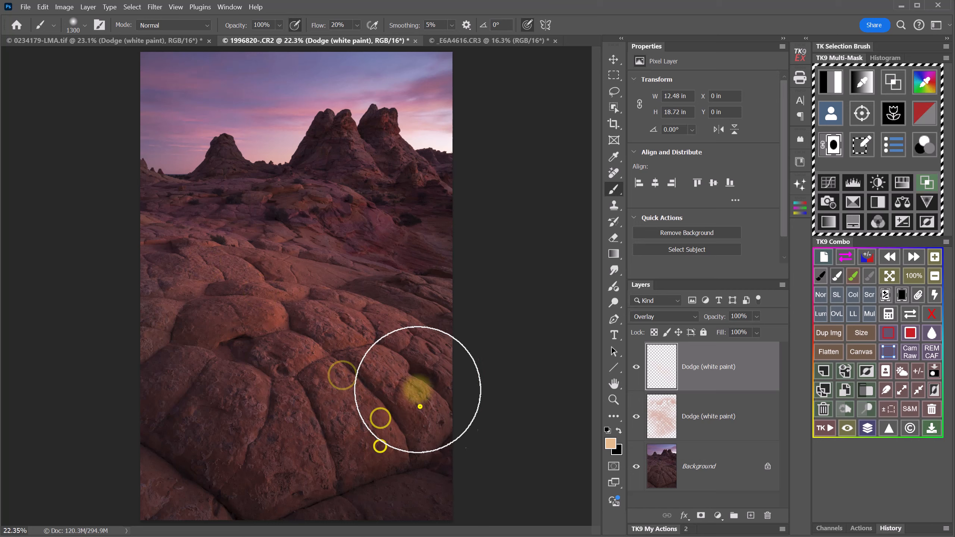
Paint the color up the right-edge boulders and across the midground slabs to the left side
{"action": "left_click", "coordinate": [420, 403]}
{"action": "left_click", "coordinate": [390, 354]}
{"action": "left_click", "coordinate": [393, 322]}
{"action": "left_click", "coordinate": [336, 312]}
{"action": "left_click", "coordinate": [335, 250]}
{"action": "left_click", "coordinate": [254, 241]}
{"action": "left_click", "coordinate": [207, 230]}
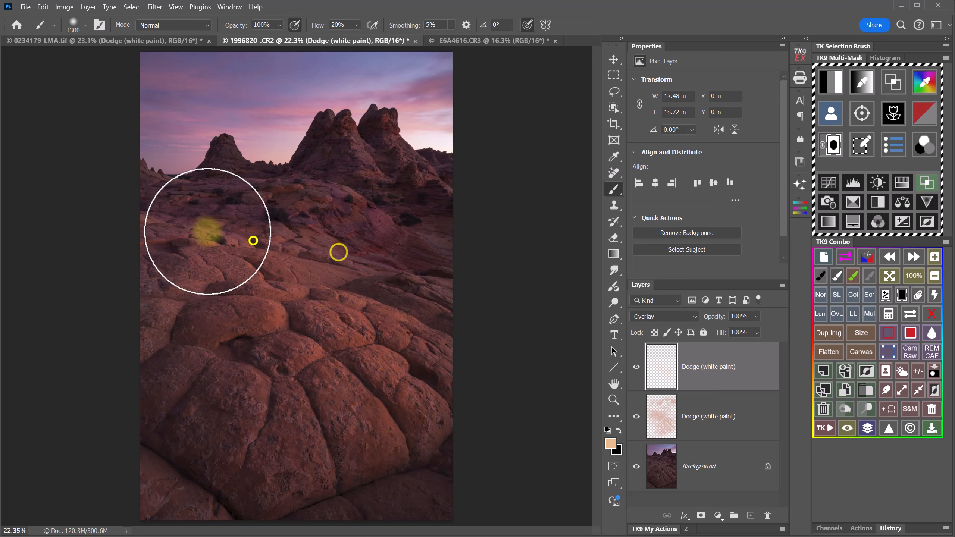
Paint the color over the distant rock towers and small butte, then down the left-hand slabs
{"action": "left_click", "coordinate": [343, 149]}
{"action": "left_click", "coordinate": [360, 146]}
{"action": "left_click", "coordinate": [399, 143]}
{"action": "left_click", "coordinate": [429, 167]}
{"action": "left_click", "coordinate": [234, 158]}
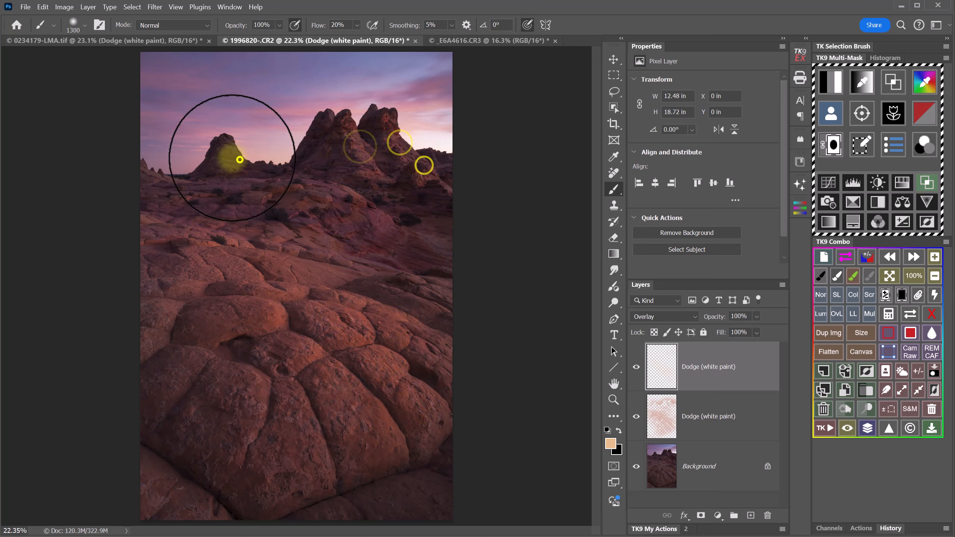
{"action": "left_click", "coordinate": [203, 226]}
{"action": "left_click", "coordinate": [188, 289]}
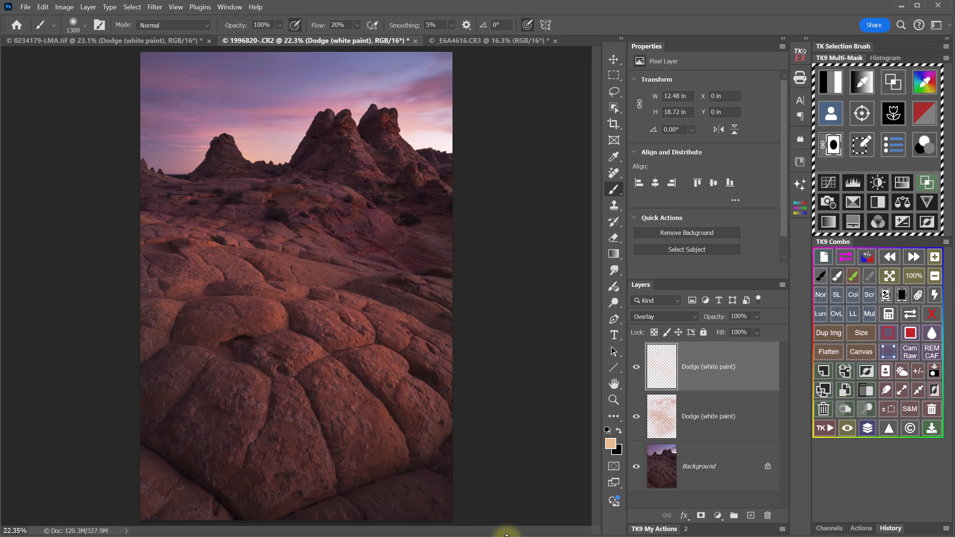
Compare the photo with both Dodge (white paint) layers hidden and shown
{"action": "left_click", "coordinate": [868, 429]}
{"action": "left_click", "coordinate": [868, 429]}
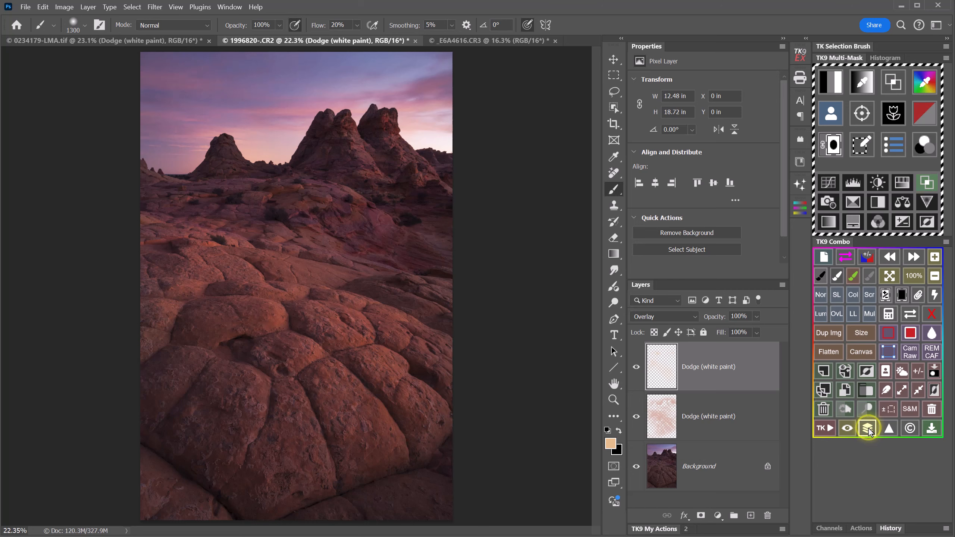
{"action": "left_click", "coordinate": [868, 429]}
{"action": "left_click", "coordinate": [869, 429]}
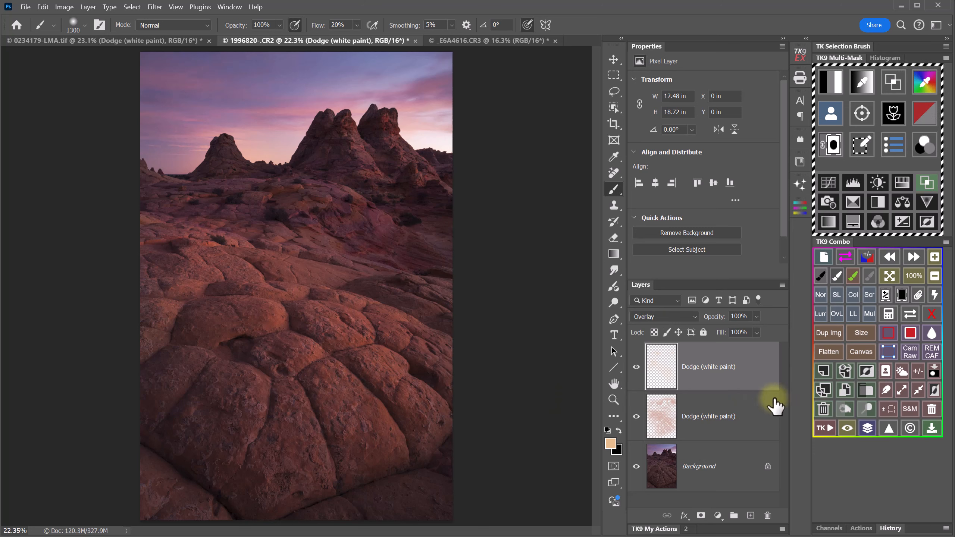
{"action": "left_click", "coordinate": [867, 430]}
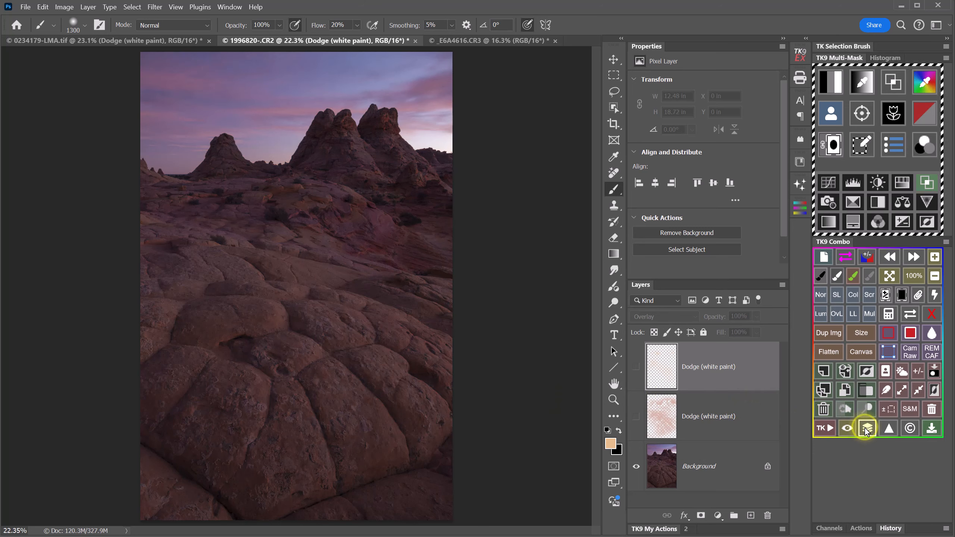
{"action": "left_click", "coordinate": [867, 430]}
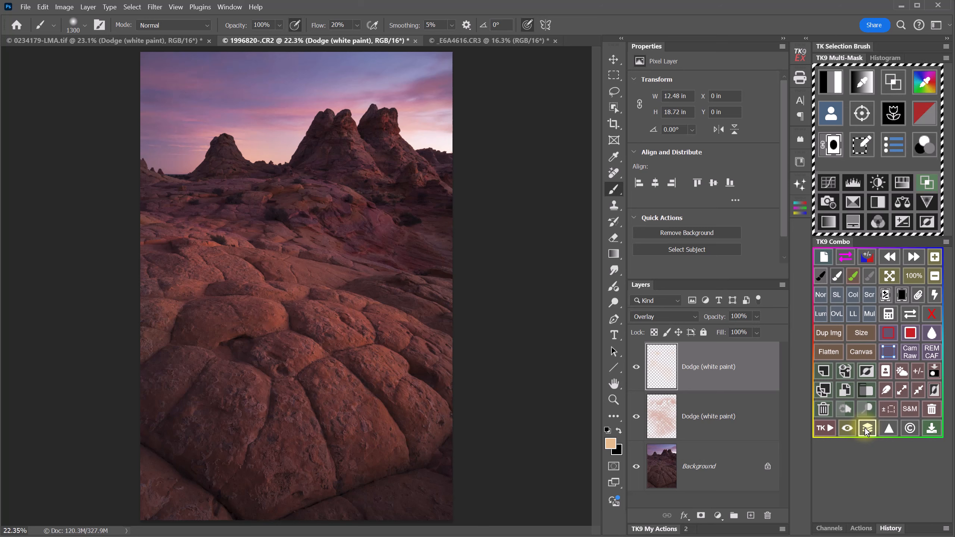
Select the land below the sky and group both Dodge (white paint) layers under a layer mask made from that selection
{"action": "left_click", "coordinate": [902, 371]}
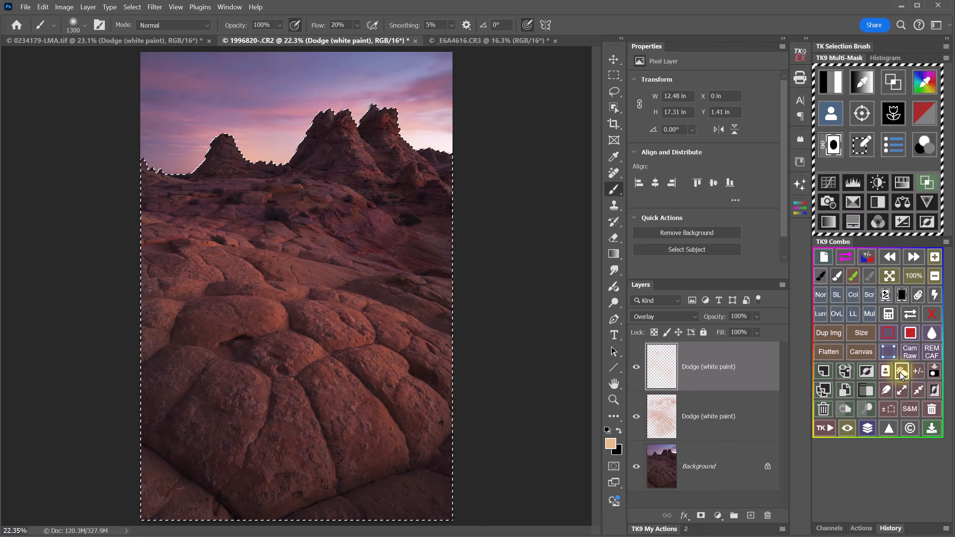
{"action": "left_click", "coordinate": [748, 426], "text": "shift"}
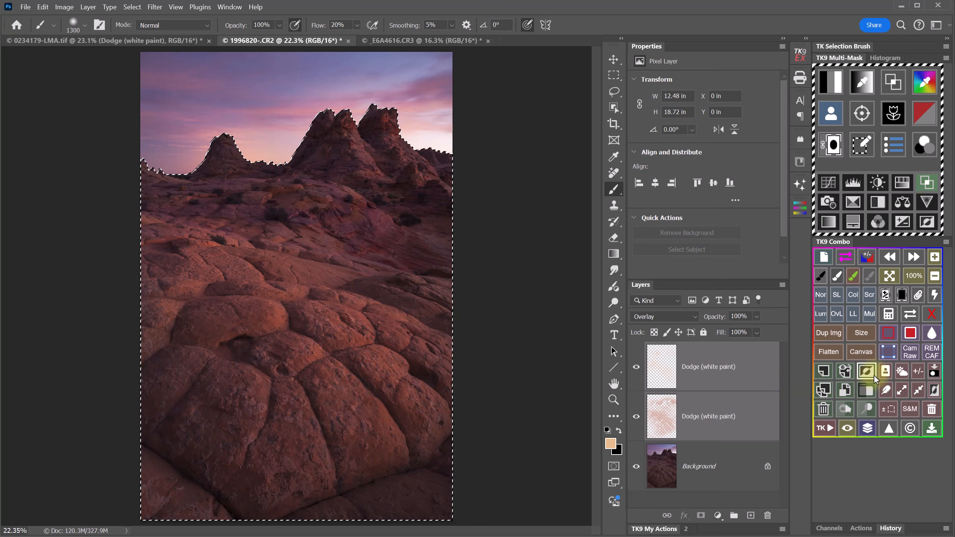
{"action": "left_click", "coordinate": [872, 392]}
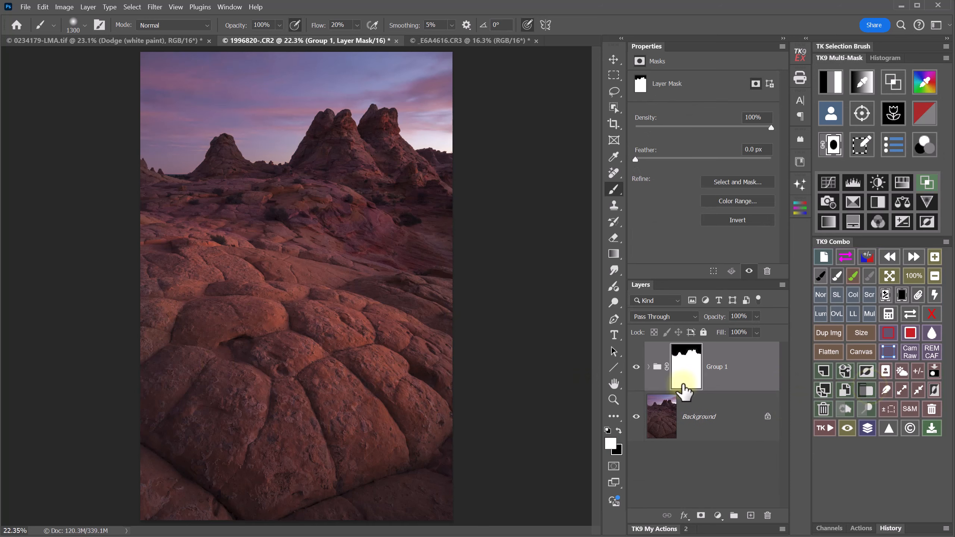
Compare the photo with the masked dodge group hidden and shown
{"action": "left_click", "coordinate": [636, 367]}
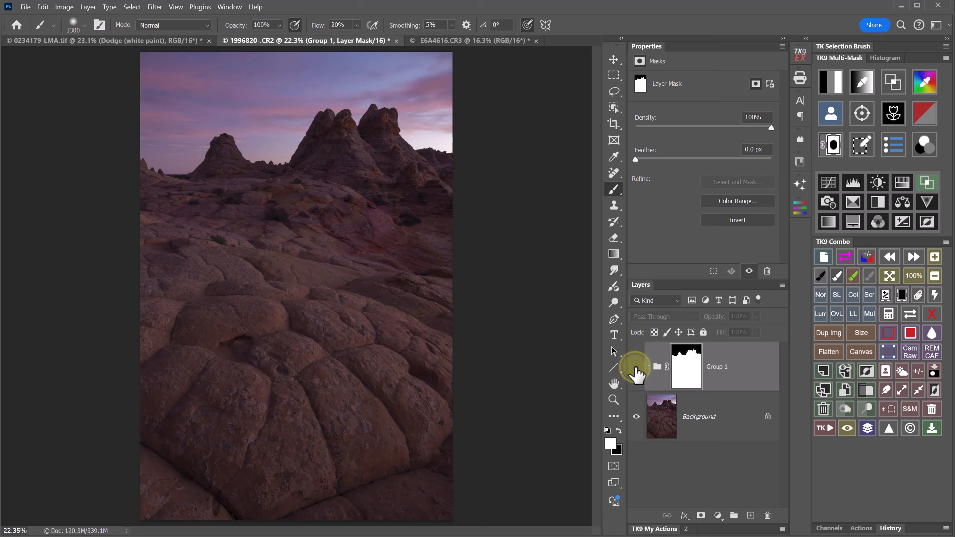
{"action": "left_click", "coordinate": [636, 367]}
{"action": "left_click", "coordinate": [636, 367]}
{"action": "left_click", "coordinate": [635, 367]}
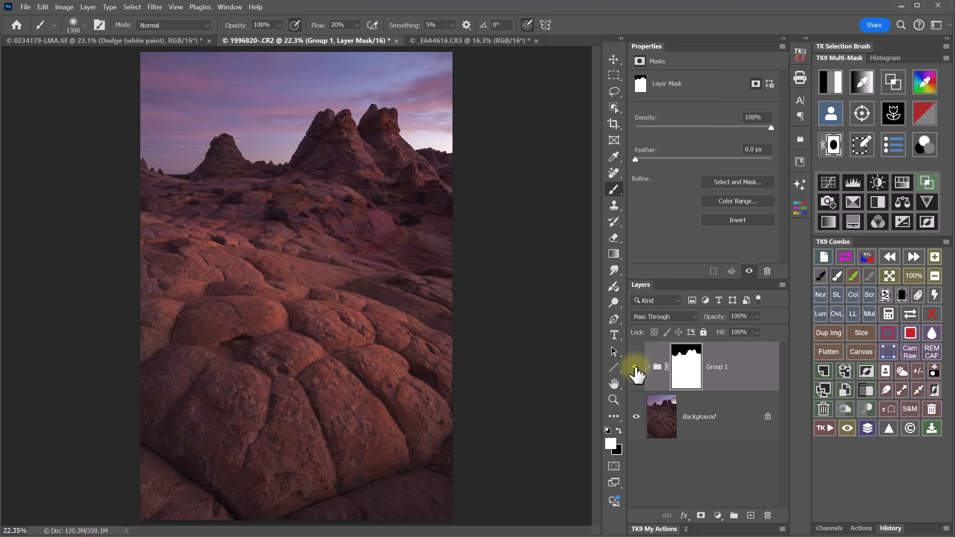
{"action": "left_click", "coordinate": [635, 367]}
{"action": "left_click", "coordinate": [635, 367]}
{"action": "left_click", "coordinate": [636, 367]}
{"action": "left_click", "coordinate": [635, 367]}
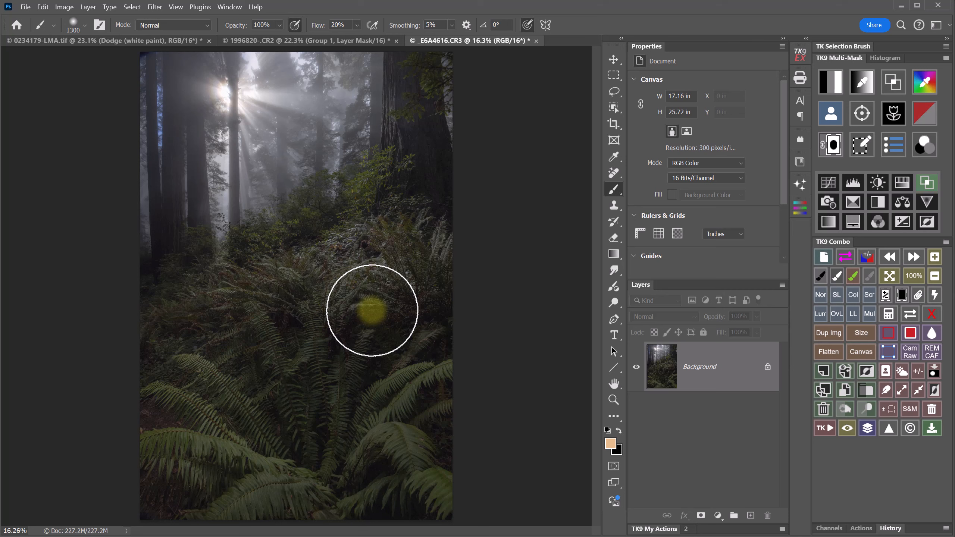
Create a Yellow channel mask for the forest photo _E6A4616.CR3 and set its Black & White mix to Yellows 300 and Greens 228
{"action": "left_click", "coordinate": [835, 82]}
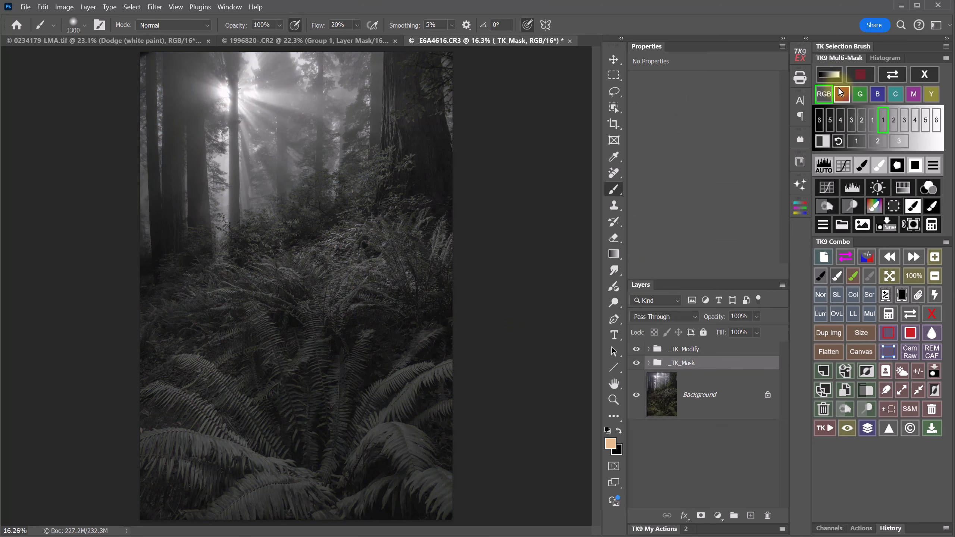
{"action": "left_click", "coordinate": [933, 99]}
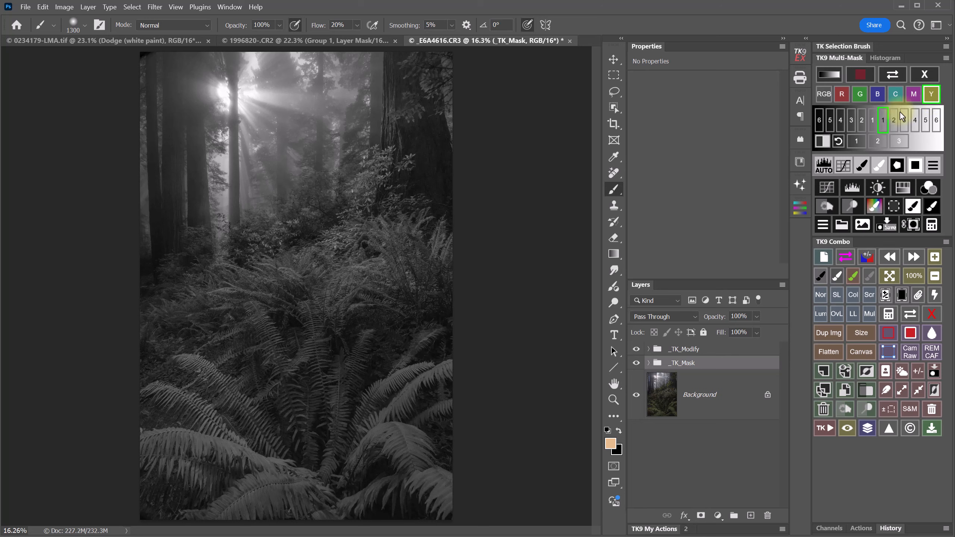
{"action": "left_click", "coordinate": [824, 142]}
{"action": "left_click_drag", "start_coordinate": [736, 151], "coordinate": [773, 152]}
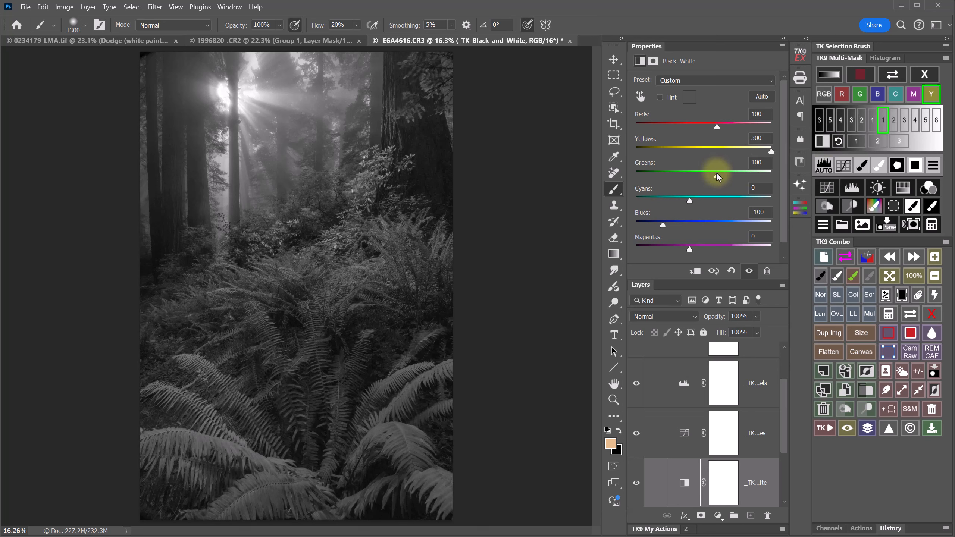
{"action": "left_click_drag", "start_coordinate": [717, 175], "coordinate": [752, 174]}
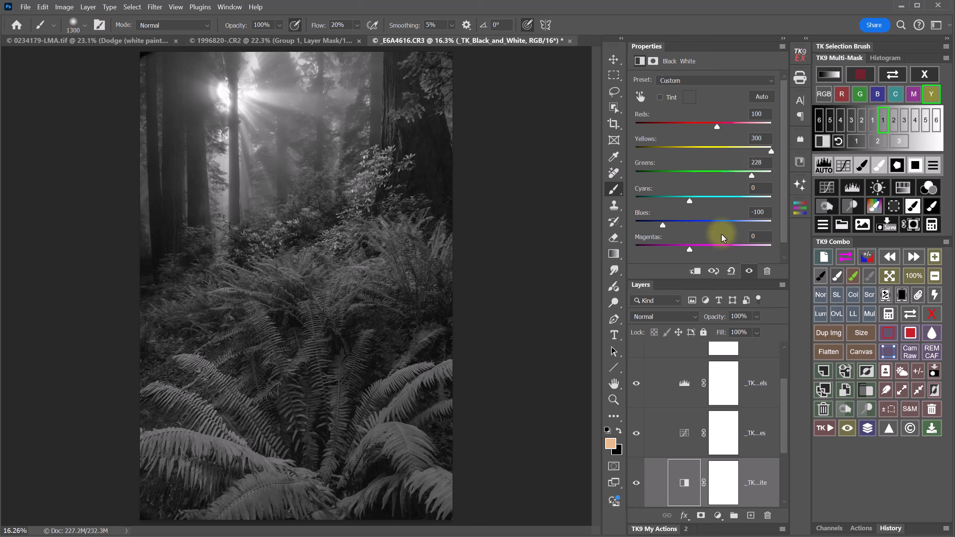
Brighten the fern fronds and darken the shadows in the mask with a Curves modify layer, and load it onto a new Dodge (white paint) layer
{"action": "left_click", "coordinate": [843, 166]}
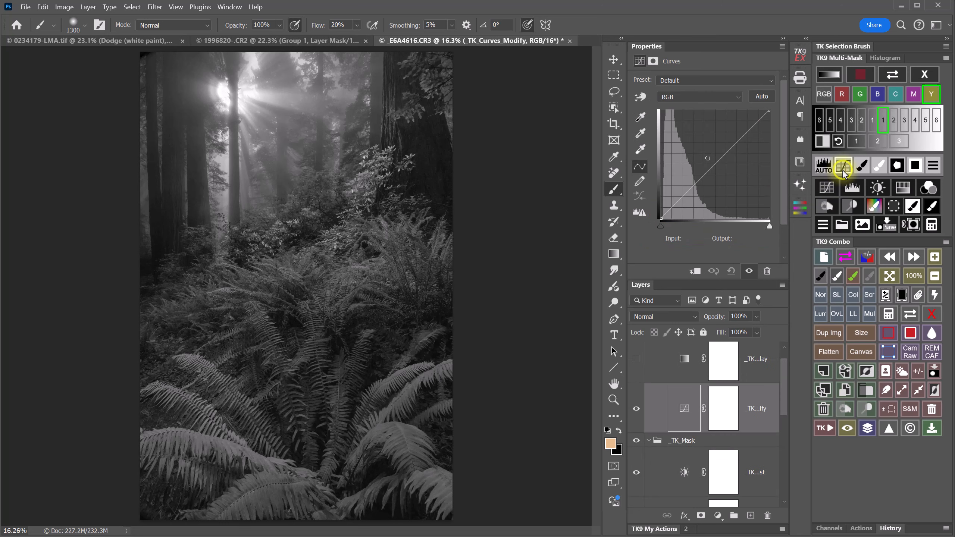
{"action": "left_click", "coordinate": [640, 97]}
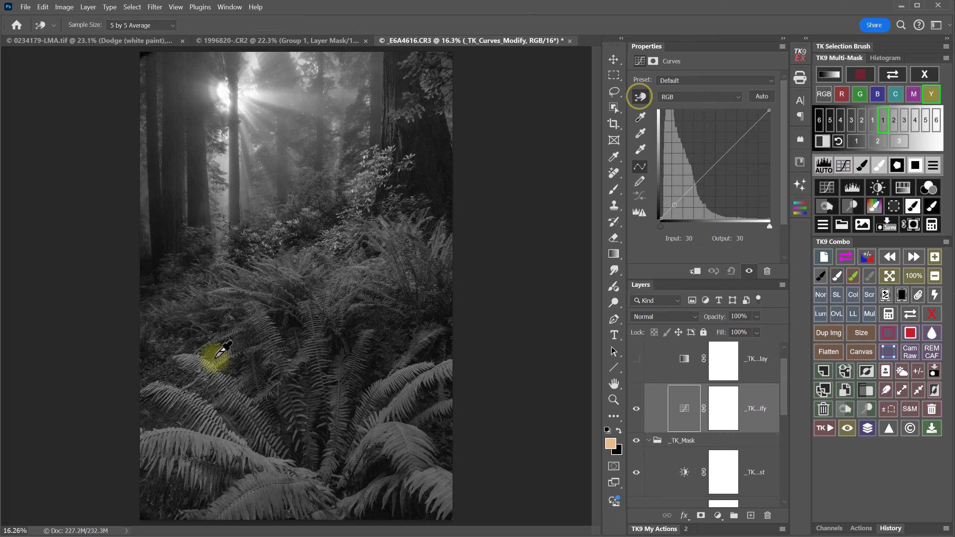
{"action": "left_click_drag", "start_coordinate": [233, 448], "coordinate": [234, 429]}
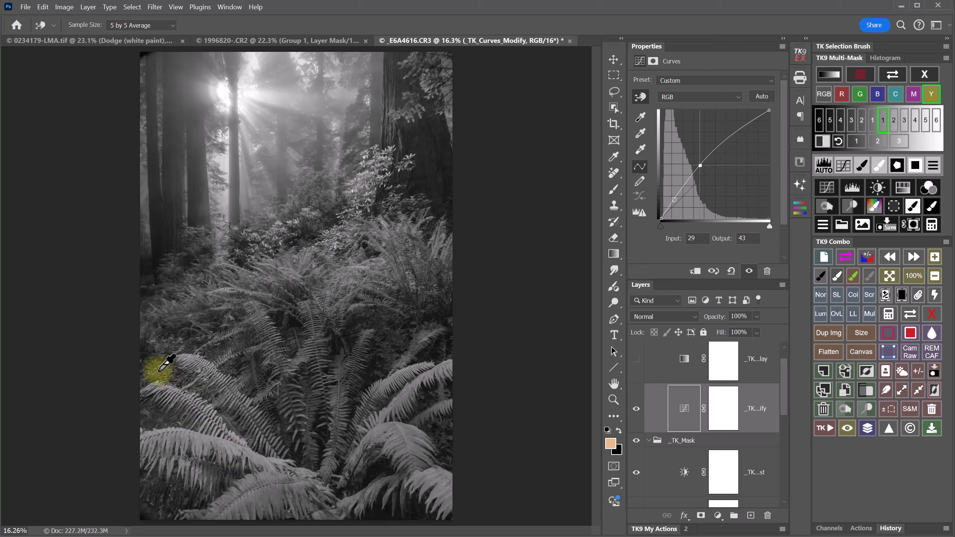
{"action": "left_click_drag", "start_coordinate": [156, 371], "coordinate": [160, 374]}
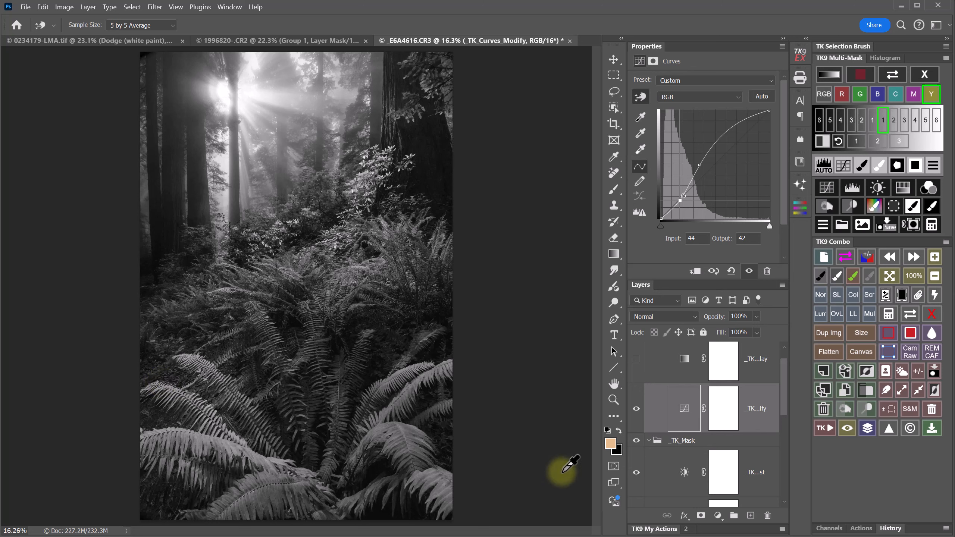
{"action": "left_click", "coordinate": [856, 208]}
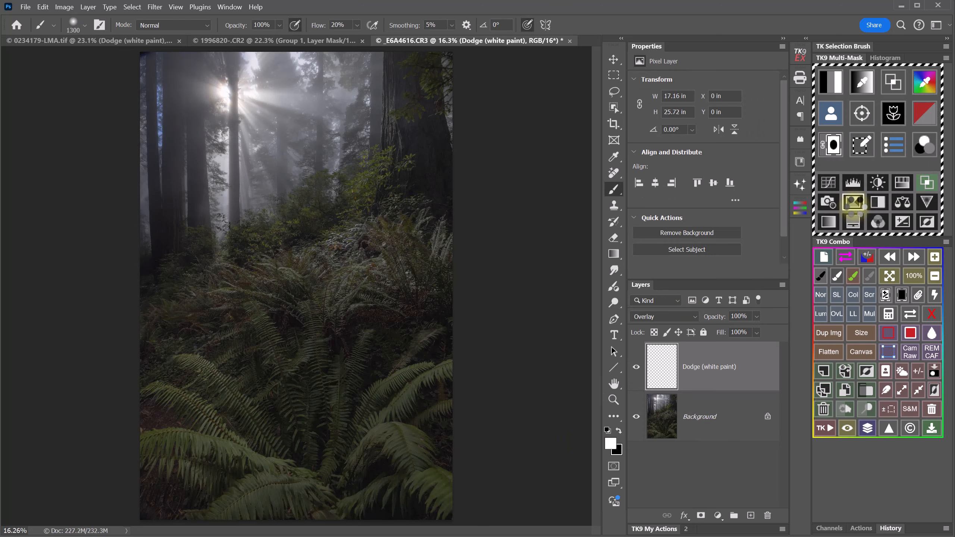
Sample the dark green of the lower fern fronds and lighten it to c7d3b3 as the foreground color
{"action": "left_click", "coordinate": [610, 444]}
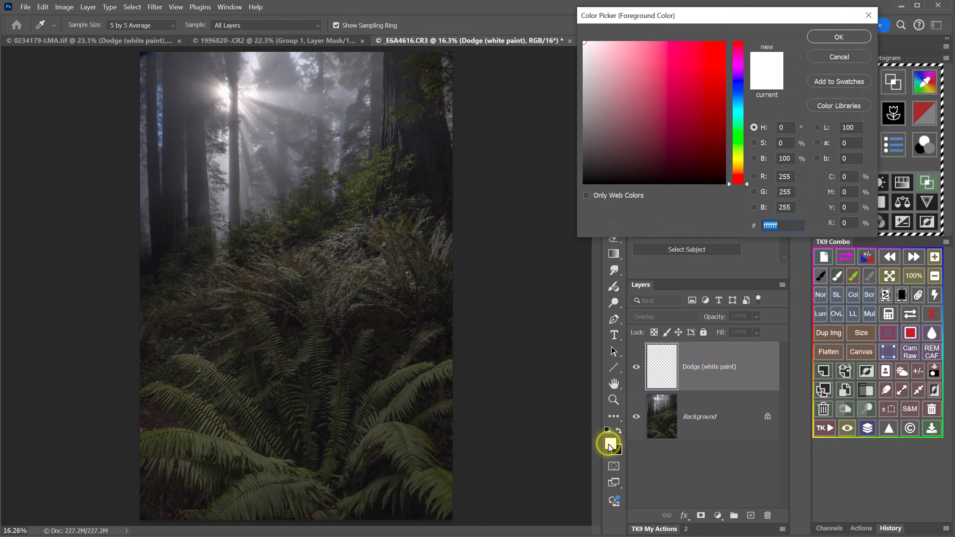
{"action": "left_click", "coordinate": [198, 438]}
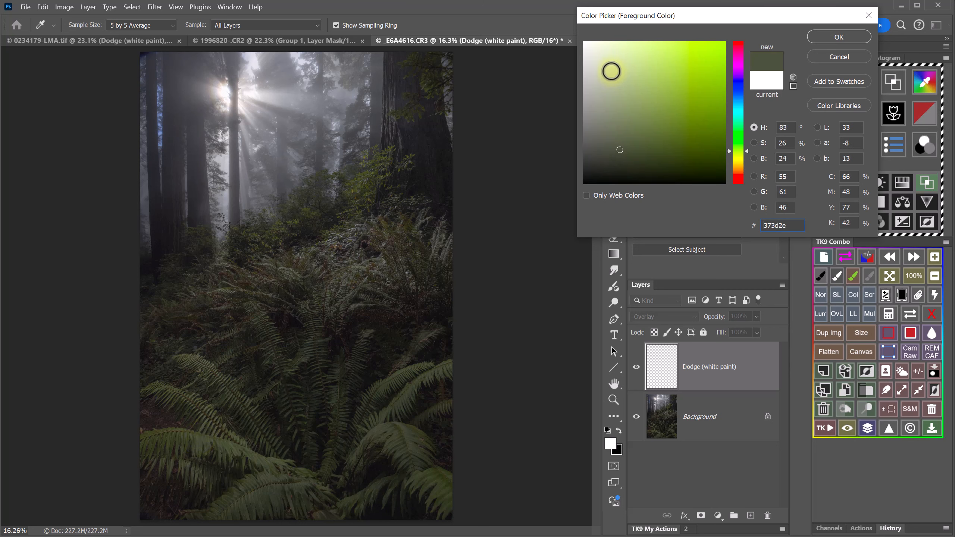
{"action": "left_click", "coordinate": [605, 66]}
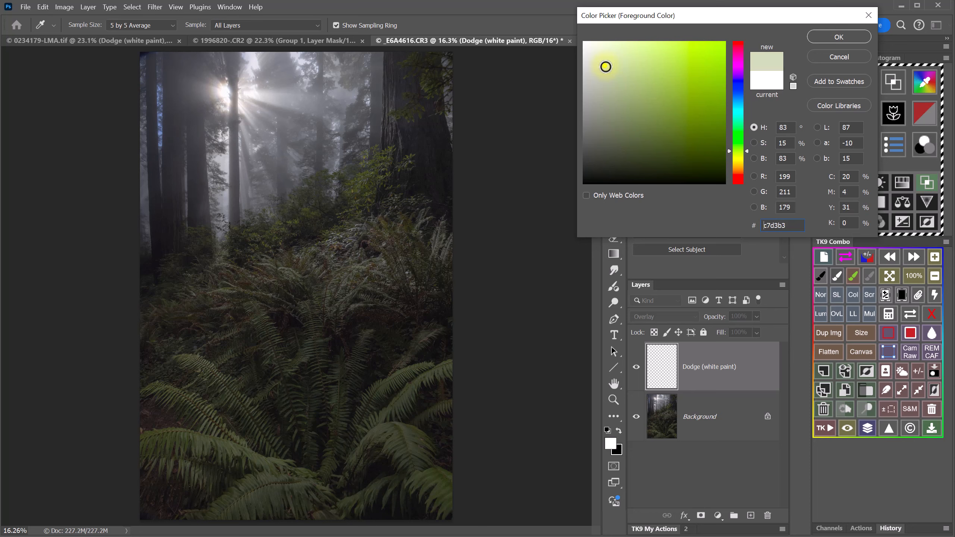
{"action": "left_click", "coordinate": [841, 37]}
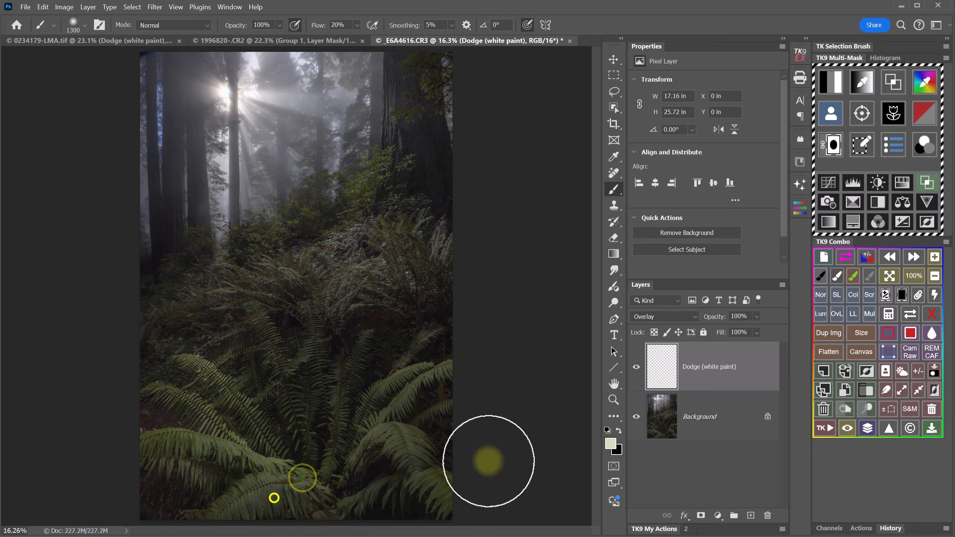
Dodge the sunlit shrubs, hillside undergrowth and foreground ferns on the Dodge (white paint) layer with the light green brush at 20% flow
{"action": "left_click", "coordinate": [268, 229]}
{"action": "left_click", "coordinate": [309, 211]}
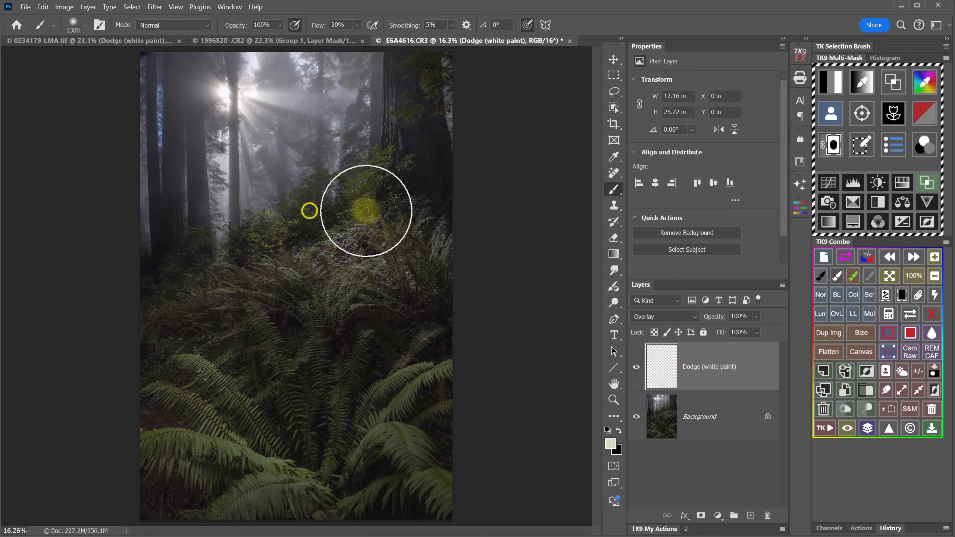
{"action": "left_click", "coordinate": [337, 180]}
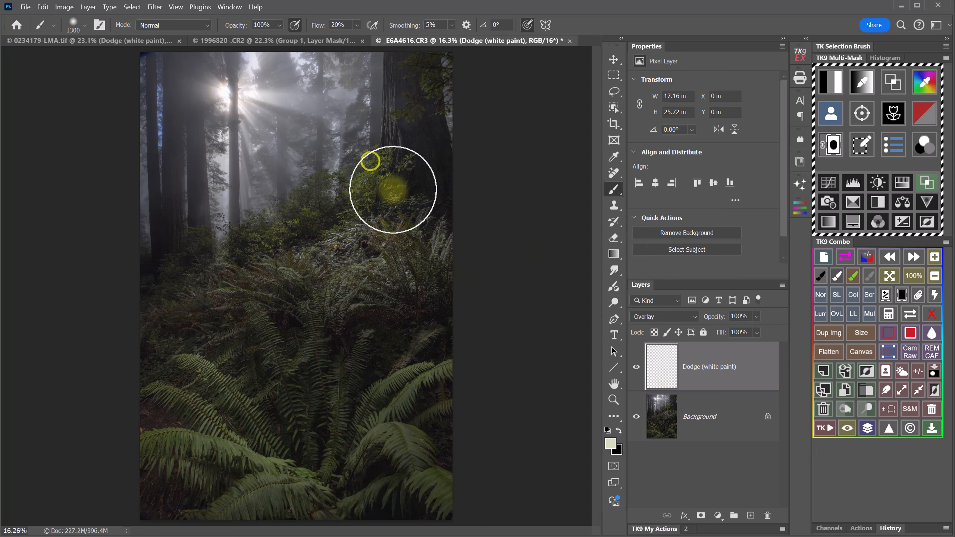
{"action": "left_click", "coordinate": [376, 175]}
{"action": "left_click", "coordinate": [300, 198]}
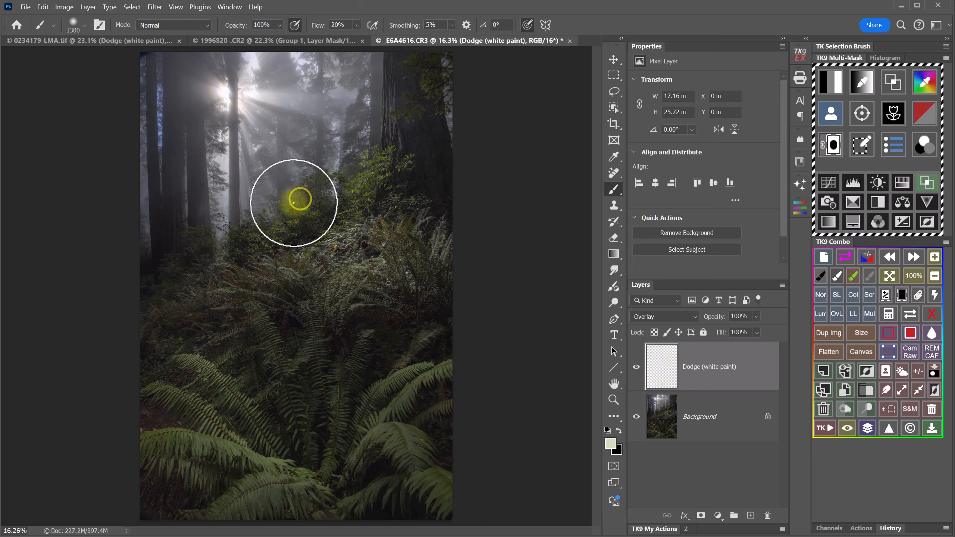
{"action": "left_click", "coordinate": [260, 213]}
{"action": "left_click", "coordinate": [244, 235]}
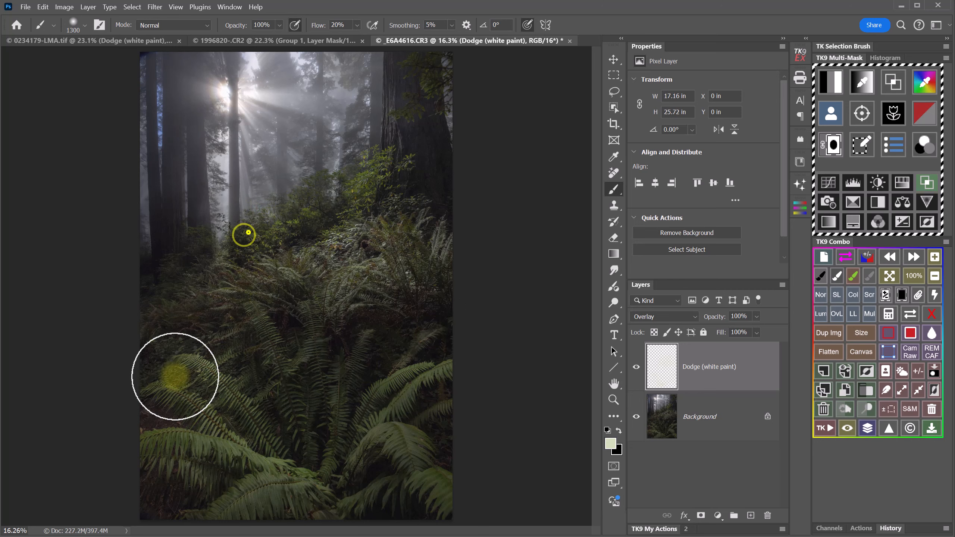
{"action": "left_click", "coordinate": [237, 232]}
{"action": "left_click", "coordinate": [267, 256]}
{"action": "left_click", "coordinate": [249, 290]}
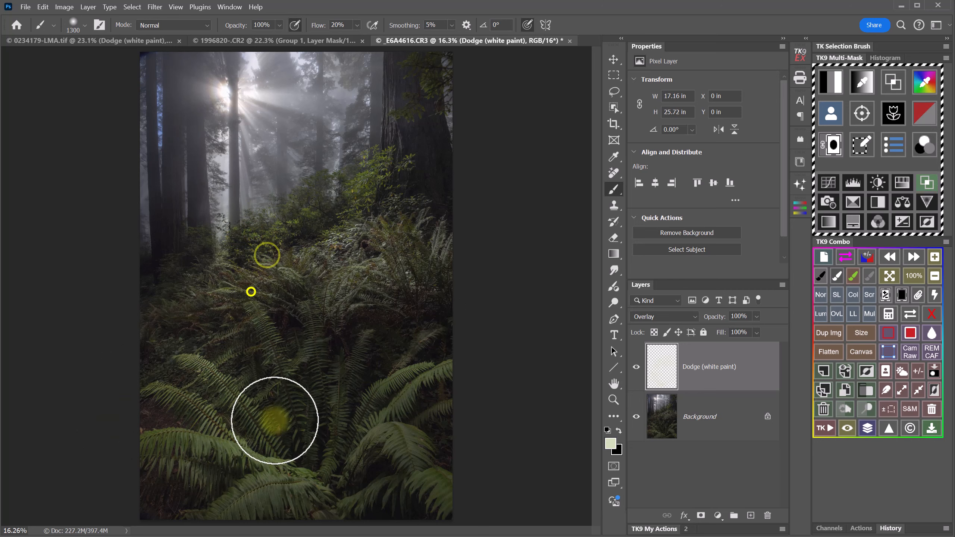
{"action": "left_click", "coordinate": [294, 299]}
{"action": "left_click", "coordinate": [328, 311]}
{"action": "left_click", "coordinate": [347, 312]}
{"action": "left_click", "coordinate": [365, 379]}
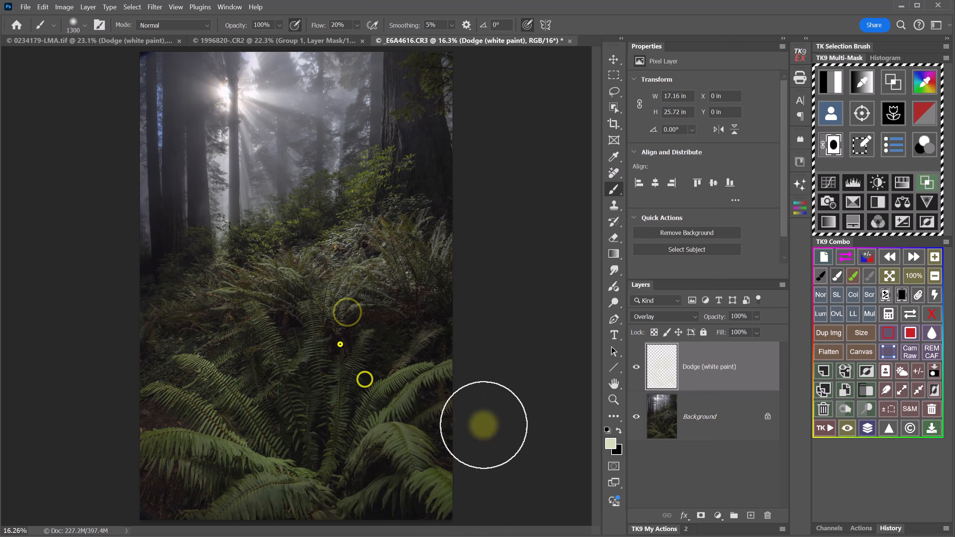
{"action": "left_click", "coordinate": [336, 324]}
{"action": "left_click", "coordinate": [331, 481]}
{"action": "left_click", "coordinate": [378, 504]}
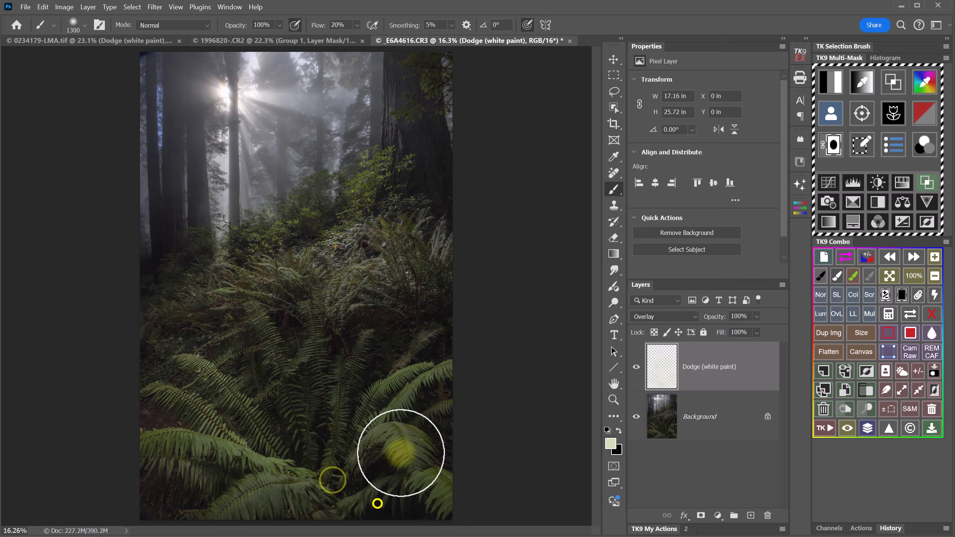
{"action": "left_click", "coordinate": [360, 380]}
{"action": "left_click", "coordinate": [336, 196]}
{"action": "left_click", "coordinate": [452, 82]}
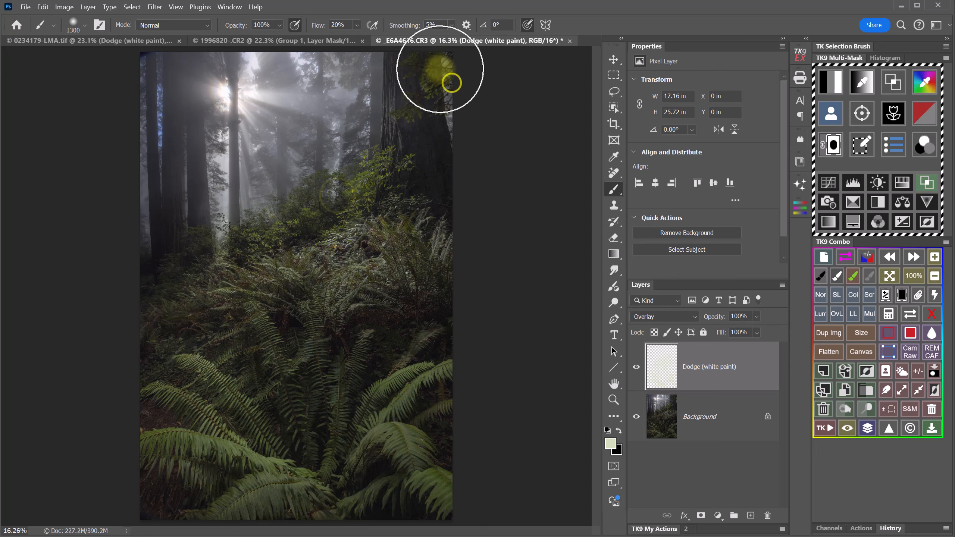
{"action": "left_click", "coordinate": [399, 180]}
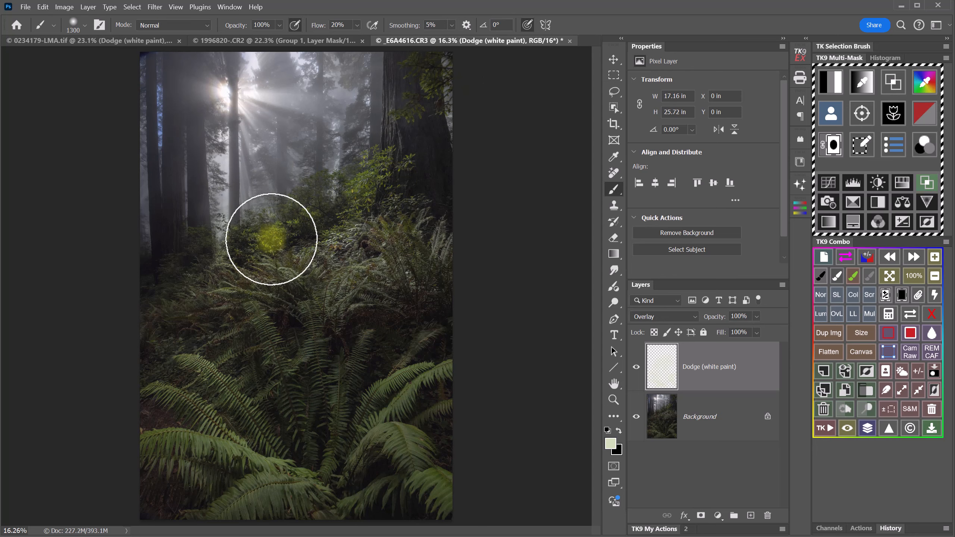
{"action": "left_click", "coordinate": [260, 252]}
{"action": "left_click", "coordinate": [172, 326]}
{"action": "left_click", "coordinate": [390, 203]}
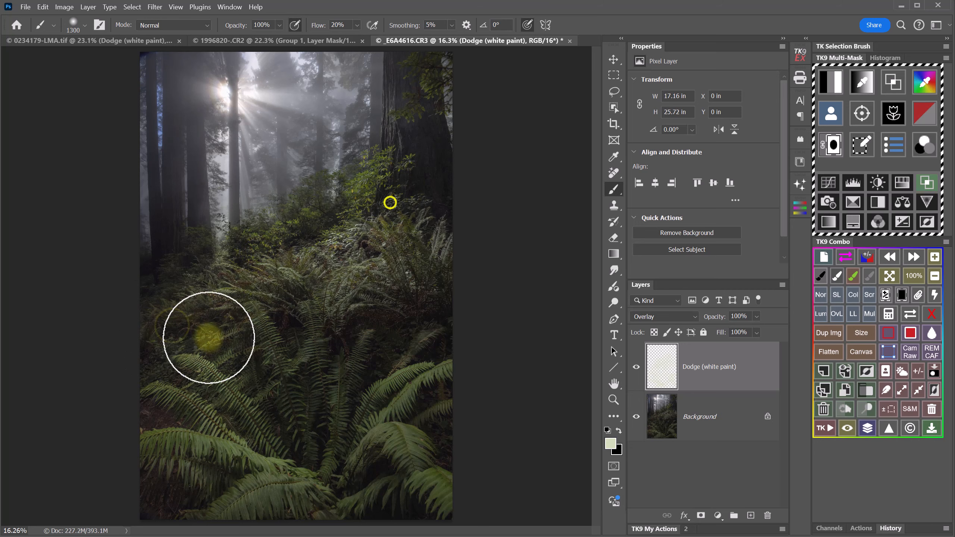
{"action": "left_click", "coordinate": [211, 316]}
{"action": "left_click", "coordinate": [400, 173]}
{"action": "left_click", "coordinate": [334, 197]}
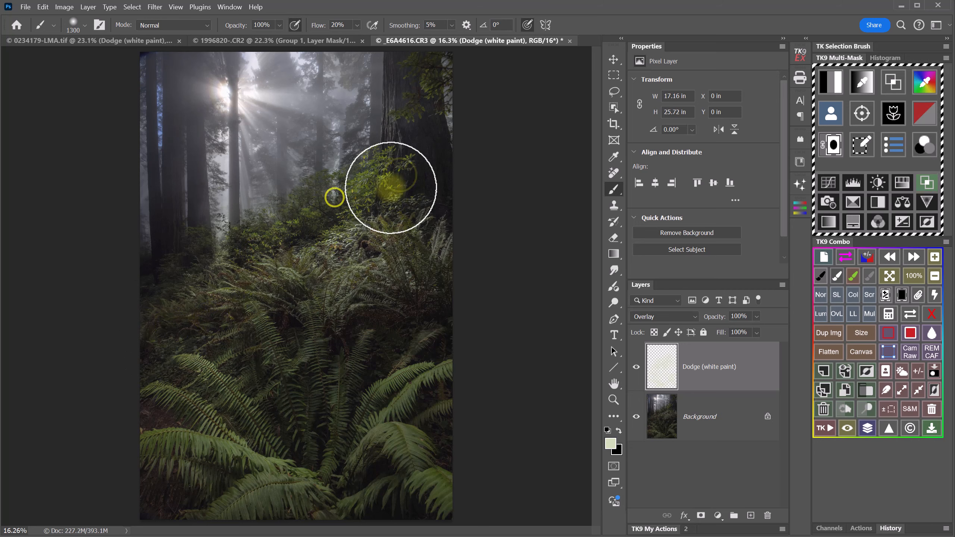
{"action": "left_click", "coordinate": [394, 182]}
{"action": "left_click", "coordinate": [304, 258]}
{"action": "left_click", "coordinate": [150, 325]}
{"action": "left_click", "coordinate": [380, 310]}
{"action": "left_click", "coordinate": [200, 392]}
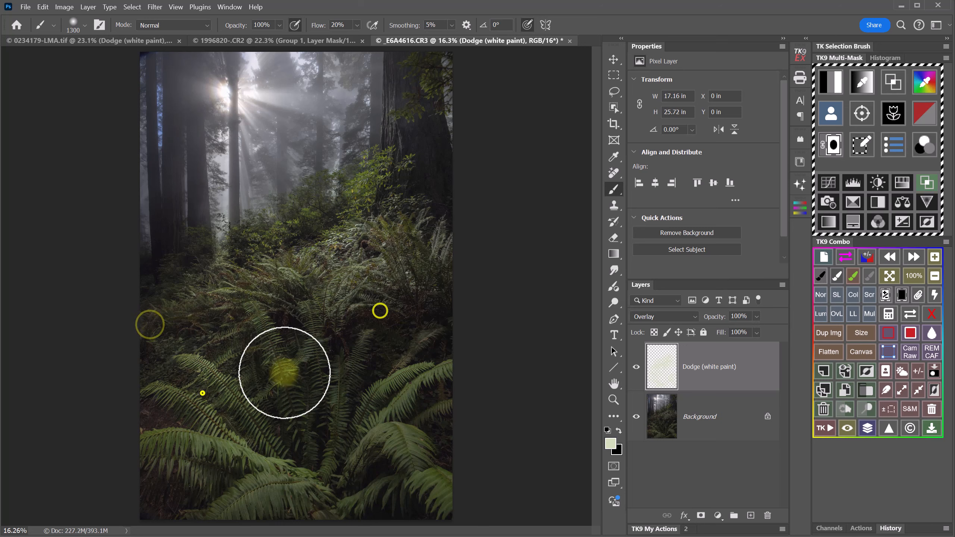
{"action": "left_click", "coordinate": [387, 395]}
{"action": "left_click", "coordinate": [337, 432]}
{"action": "left_click", "coordinate": [452, 376]}
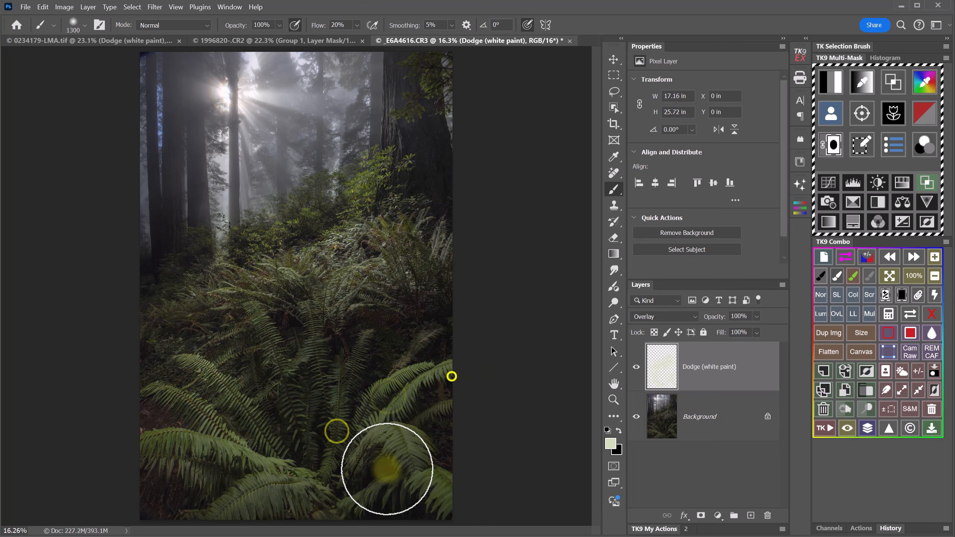
Compare the forest photo with the Dodge (white paint) layer hidden and shown
{"action": "left_click", "coordinate": [635, 367]}
{"action": "left_click", "coordinate": [636, 368]}
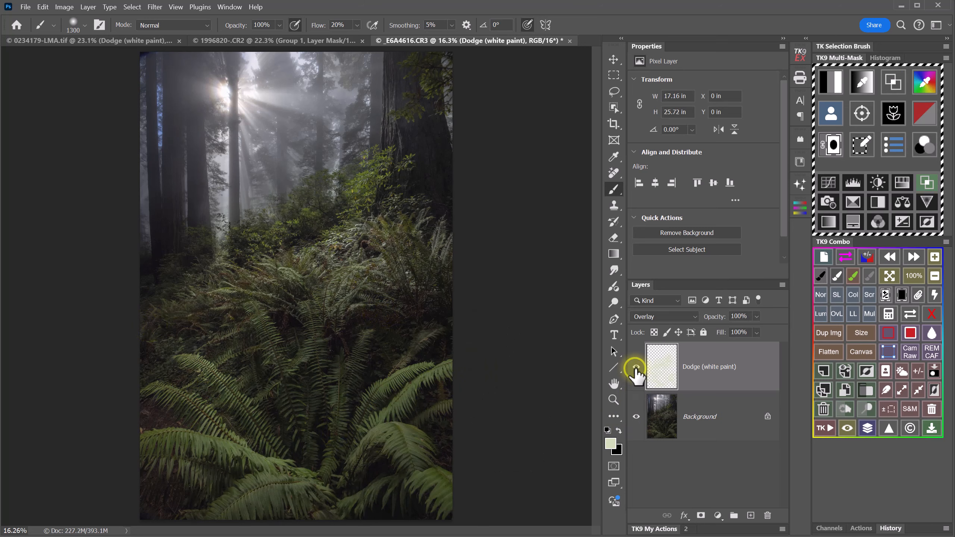
{"action": "left_click", "coordinate": [635, 367]}
{"action": "left_click", "coordinate": [636, 368]}
Build up more light green dodging over the hillside undergrowth and the large foreground fern fronds
{"action": "left_click", "coordinate": [316, 315]}
{"action": "left_click", "coordinate": [264, 272]}
{"action": "left_click", "coordinate": [241, 322]}
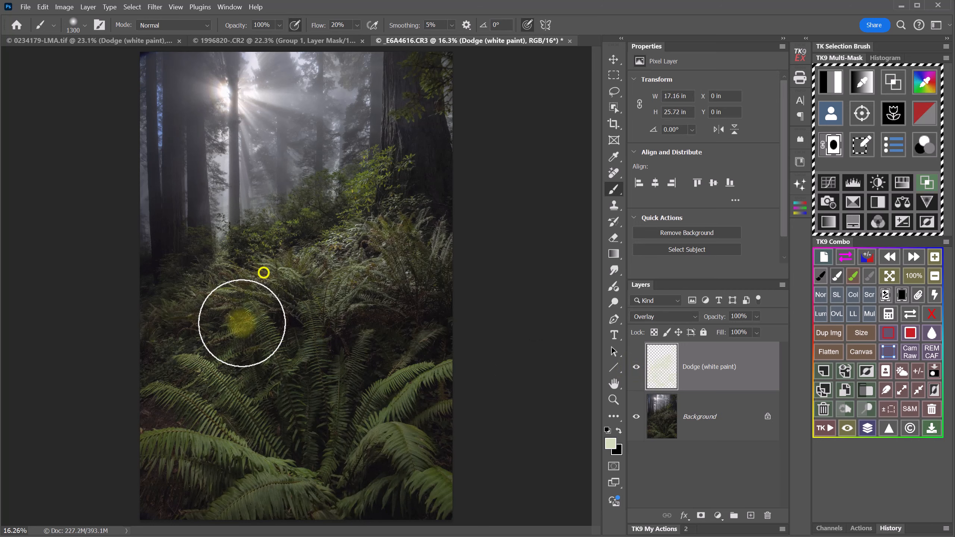
{"action": "left_click", "coordinate": [175, 275]}
{"action": "left_click", "coordinate": [170, 369]}
{"action": "left_click", "coordinate": [160, 405]}
{"action": "left_click", "coordinate": [142, 395]}
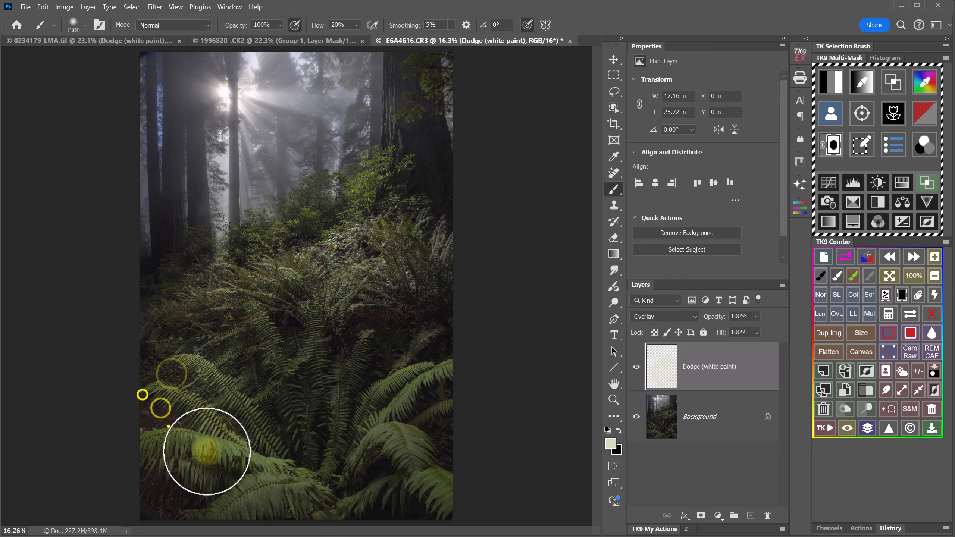
{"action": "left_click", "coordinate": [309, 440]}
{"action": "left_click", "coordinate": [418, 386]}
{"action": "left_click", "coordinate": [269, 512]}
{"action": "left_click", "coordinate": [412, 476]}
{"action": "left_click", "coordinate": [254, 497]}
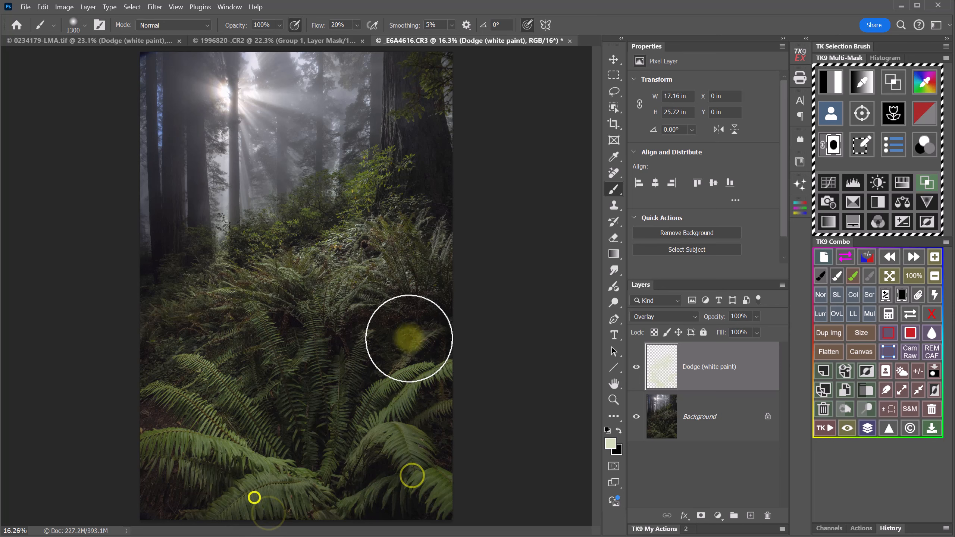
{"action": "left_click", "coordinate": [331, 293]}
{"action": "left_click", "coordinate": [486, 452]}
{"action": "mouse_move", "coordinate": [703, 399]}
{"action": "left_mouse_down"}
{"action": "mouse_move", "coordinate": [712, 376]}
{"action": "mouse_move", "coordinate": [669, 389]}
{"action": "left_mouse_up"}
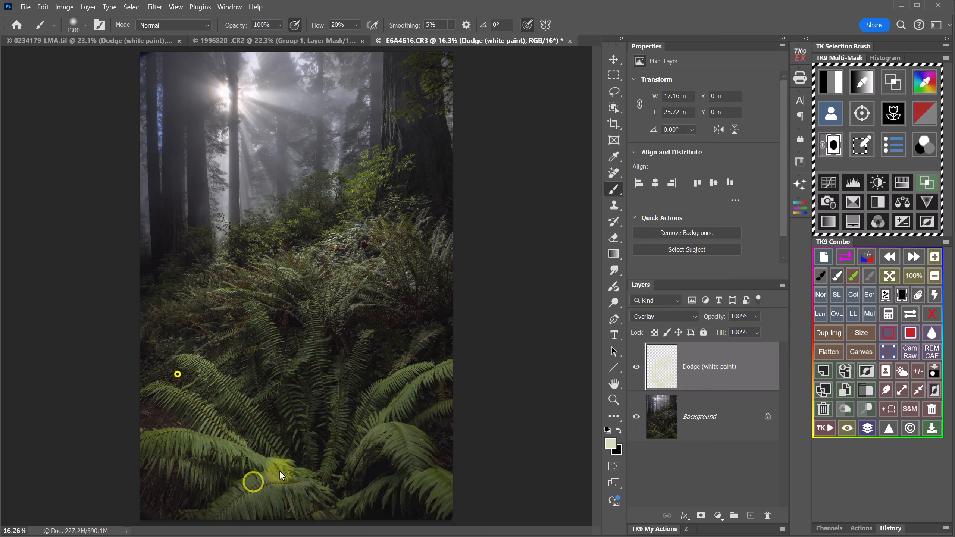
{"action": "left_click", "coordinate": [359, 293]}
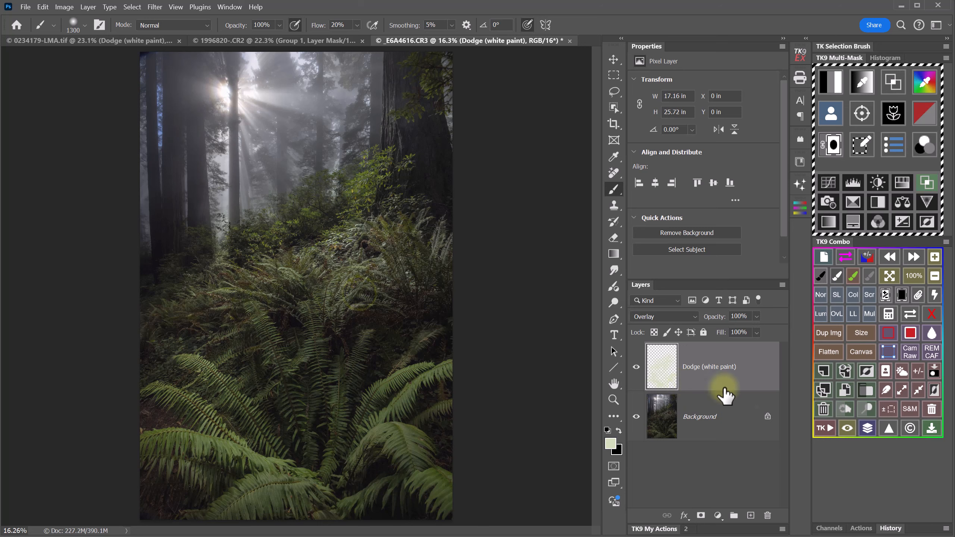
Add a second Dodge (white paint) layer and set the foreground color to bccda2, a lightened green sampled from the lower fern fronds
{"action": "left_click", "coordinate": [869, 409]}
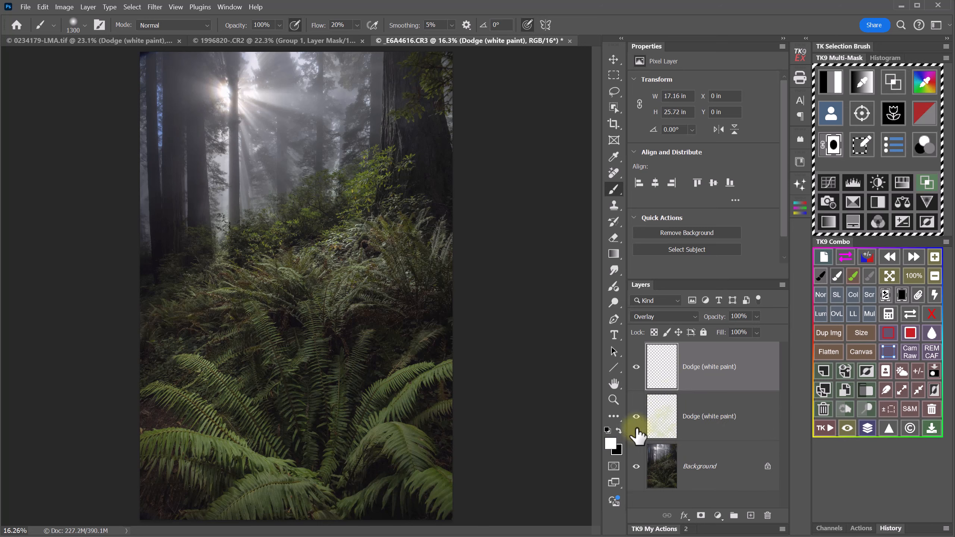
{"action": "left_click", "coordinate": [611, 446]}
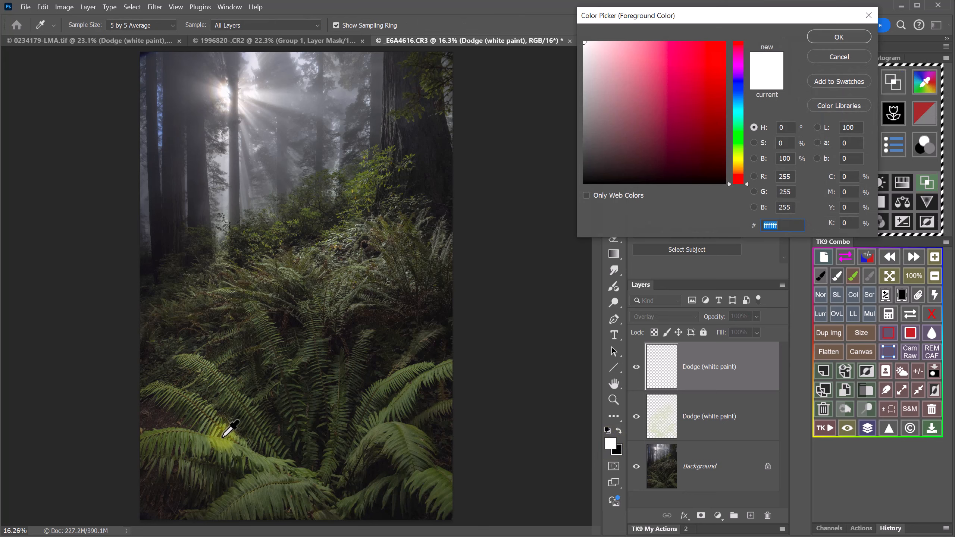
{"action": "left_click", "coordinate": [202, 437]}
{"action": "left_click", "coordinate": [198, 435]}
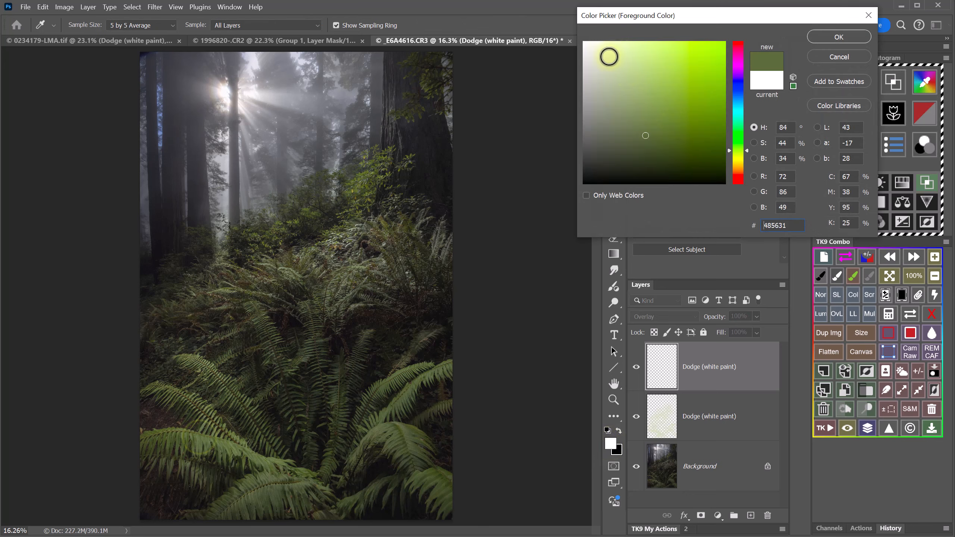
{"action": "left_click", "coordinate": [617, 76]}
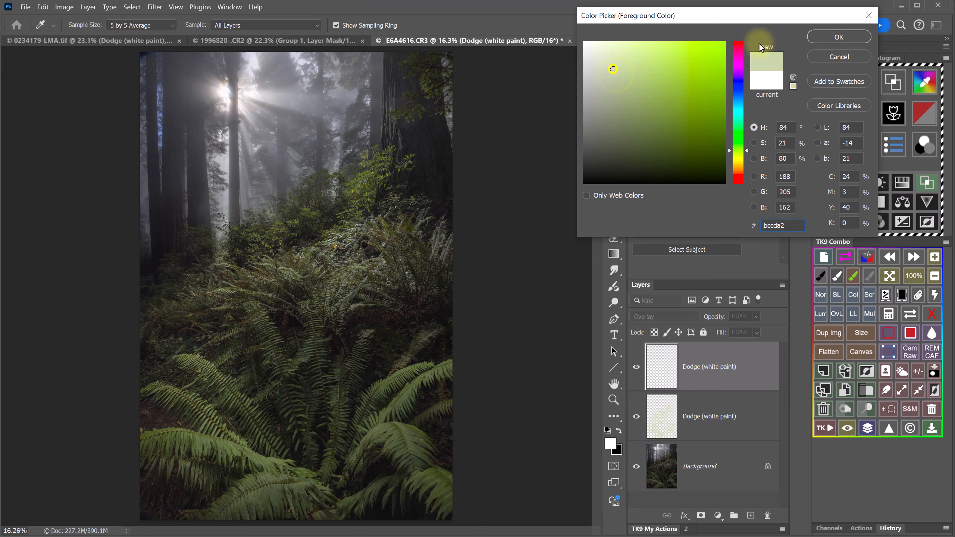
{"action": "left_click", "coordinate": [828, 36]}
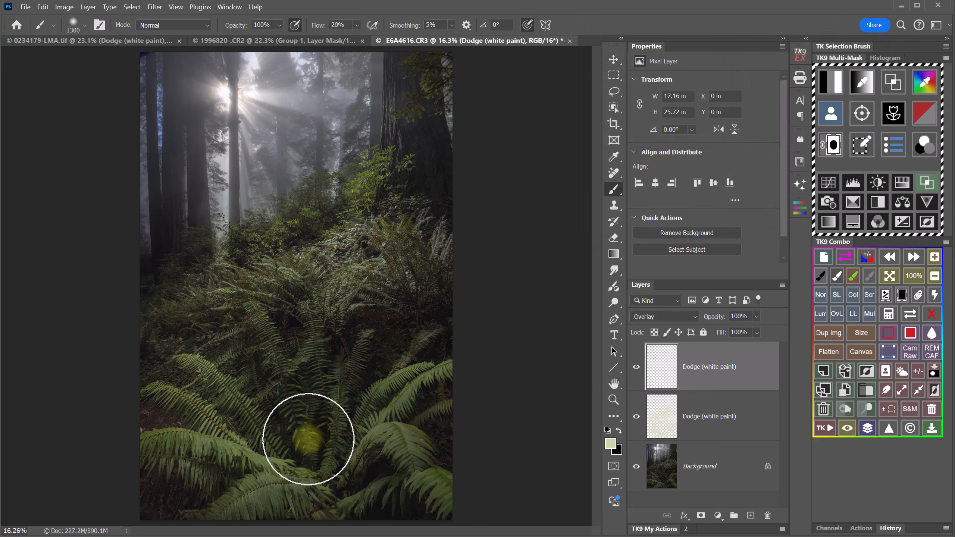
Paint the more saturated light green over the foreground ferns, hillside undergrowth and shrubs on the new dodge layer
{"action": "left_click_drag", "start_coordinate": [251, 462], "coordinate": [190, 445]}
{"action": "mouse_move", "coordinate": [187, 412]}
{"action": "left_mouse_down"}
{"action": "mouse_move", "coordinate": [199, 361]}
{"action": "mouse_move", "coordinate": [237, 400]}
{"action": "mouse_move", "coordinate": [250, 325]}
{"action": "mouse_move", "coordinate": [276, 363]}
{"action": "mouse_move", "coordinate": [269, 318]}
{"action": "mouse_move", "coordinate": [322, 366]}
{"action": "mouse_move", "coordinate": [355, 348]}
{"action": "mouse_move", "coordinate": [317, 431]}
{"action": "mouse_move", "coordinate": [425, 362]}
{"action": "mouse_move", "coordinate": [436, 366]}
{"action": "mouse_move", "coordinate": [385, 397]}
{"action": "mouse_move", "coordinate": [385, 434]}
{"action": "mouse_move", "coordinate": [403, 450]}
{"action": "mouse_move", "coordinate": [299, 471]}
{"action": "mouse_move", "coordinate": [265, 502]}
{"action": "left_mouse_up"}
{"action": "left_click", "coordinate": [198, 362]}
{"action": "mouse_move", "coordinate": [412, 269]}
{"action": "left_mouse_down"}
{"action": "mouse_move", "coordinate": [420, 283]}
{"action": "mouse_move", "coordinate": [315, 306]}
{"action": "mouse_move", "coordinate": [300, 244]}
{"action": "mouse_move", "coordinate": [150, 335]}
{"action": "left_mouse_up"}
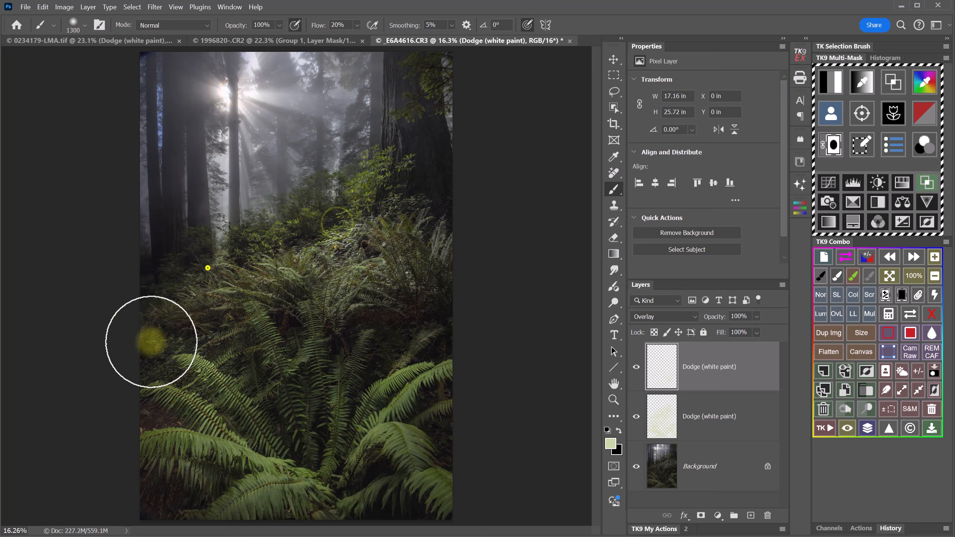
{"action": "mouse_move", "coordinate": [207, 267]}
{"action": "left_mouse_down"}
{"action": "mouse_move", "coordinate": [415, 166]}
{"action": "mouse_move", "coordinate": [433, 73]}
{"action": "left_mouse_up"}
{"action": "left_click_drag", "start_coordinate": [198, 241], "coordinate": [276, 231]}
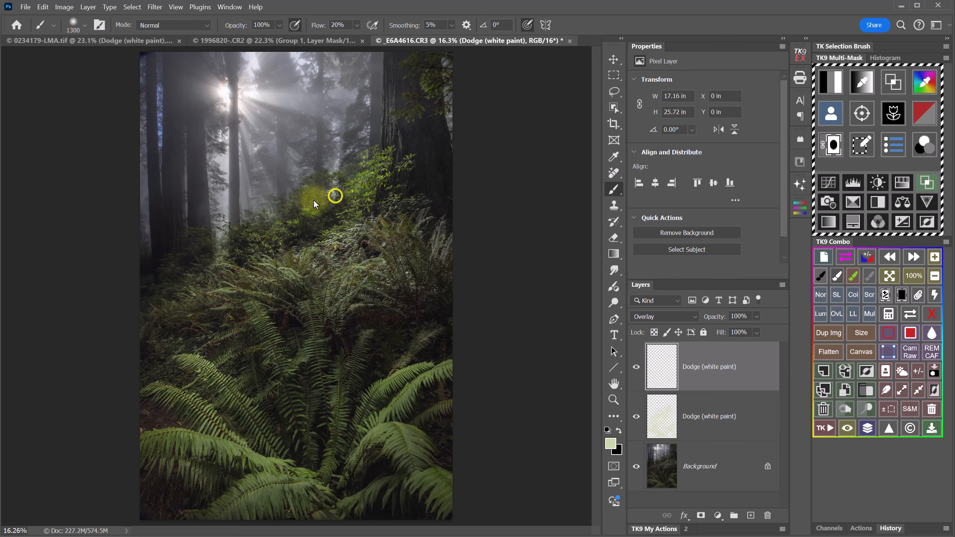
{"action": "left_click_drag", "start_coordinate": [314, 199], "coordinate": [369, 180]}
{"action": "left_click_drag", "start_coordinate": [405, 149], "coordinate": [406, 148]}
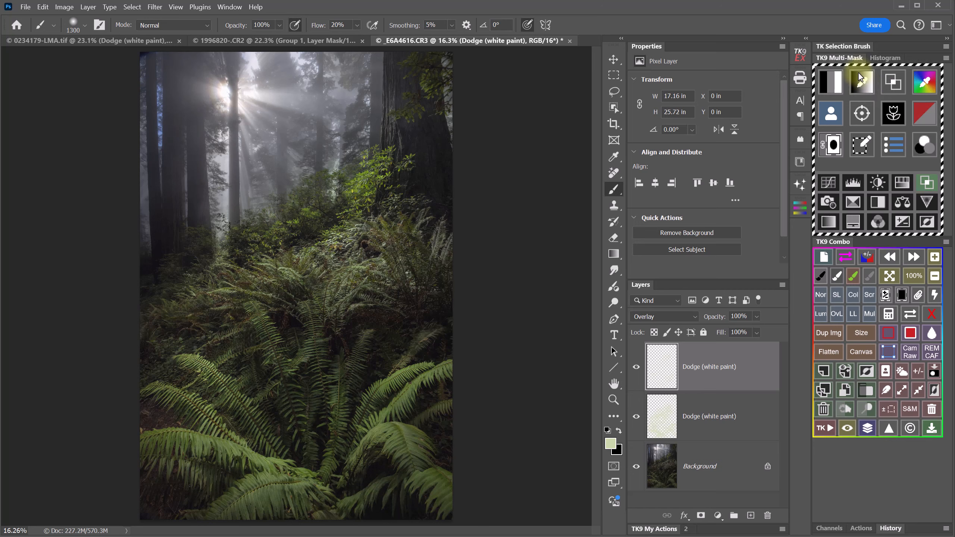
Build a zone mask sampled from the mist between the tree trunks, centered at 149 with darker tones restricted, and load it as a selection
{"action": "left_click", "coordinate": [862, 87]}
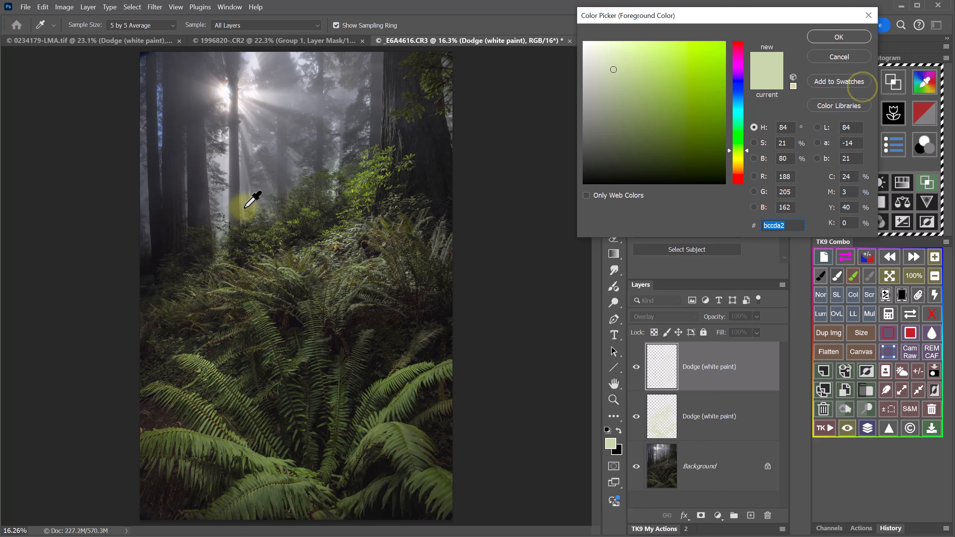
{"action": "left_click", "coordinate": [226, 206]}
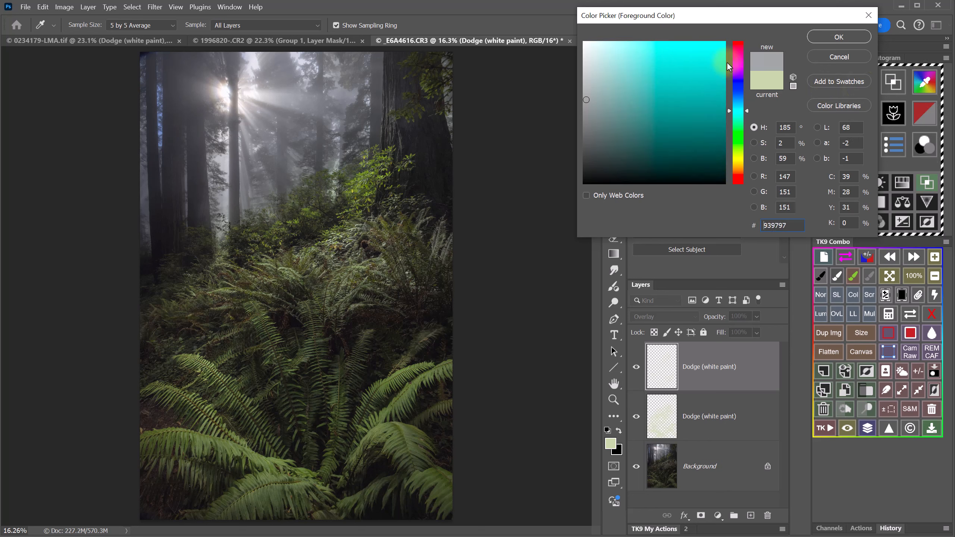
{"action": "left_click", "coordinate": [823, 37]}
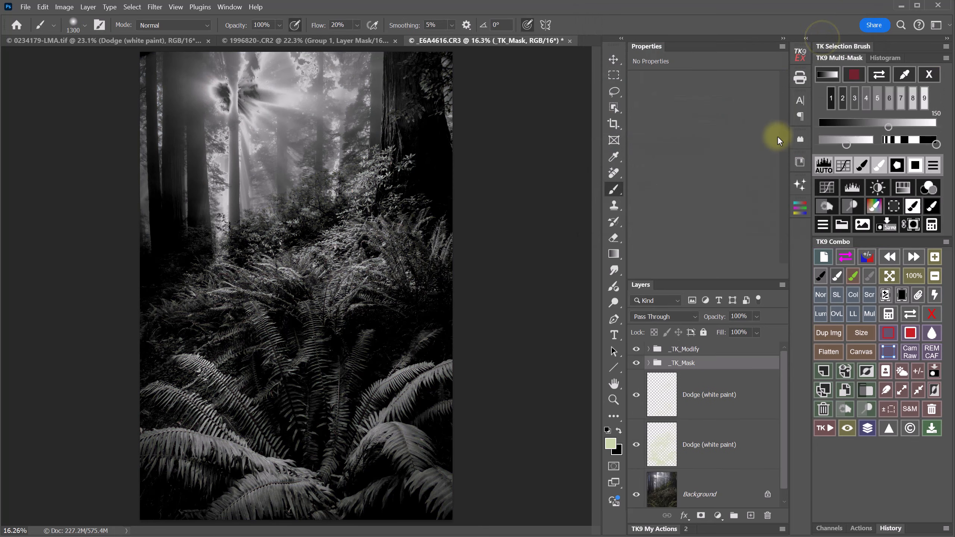
{"action": "left_click_drag", "start_coordinate": [891, 129], "coordinate": [890, 130]}
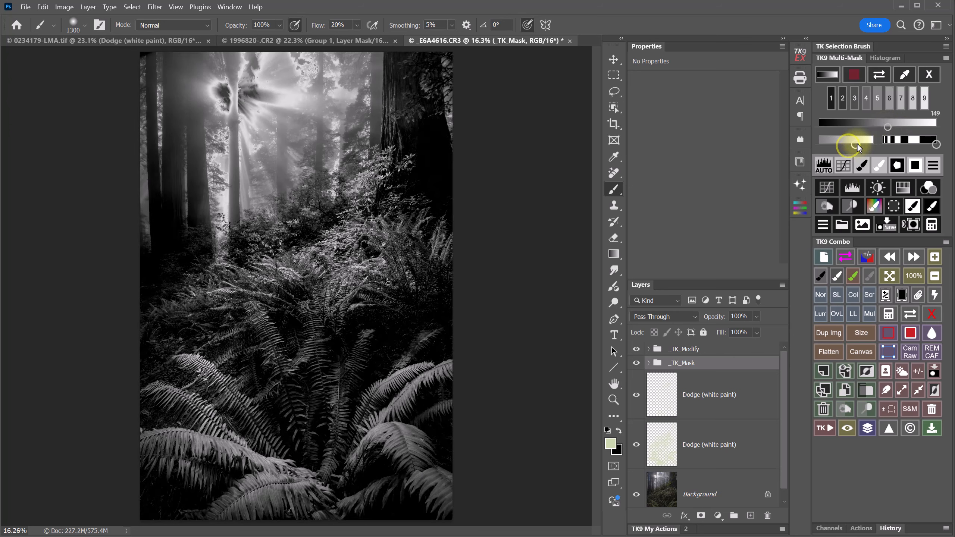
{"action": "left_click_drag", "start_coordinate": [937, 144], "coordinate": [926, 148]}
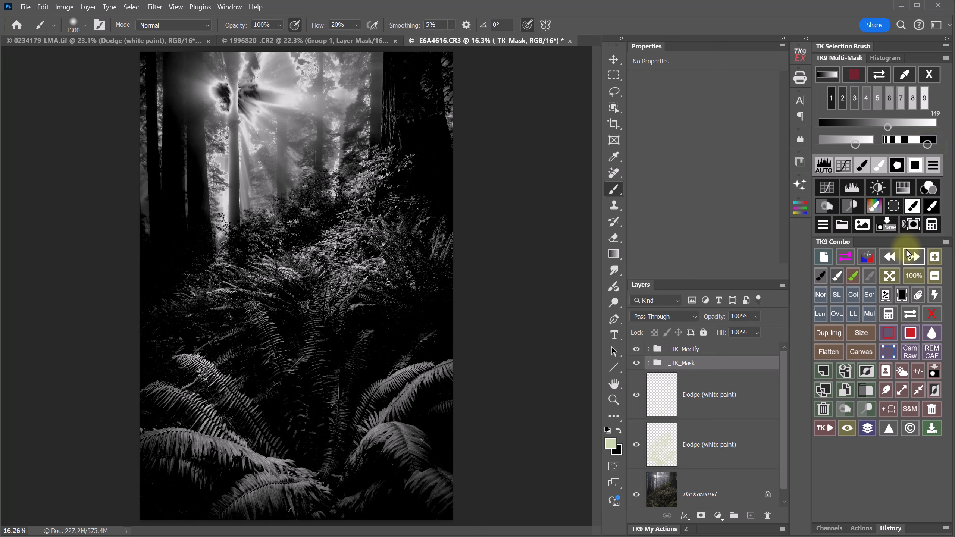
{"action": "left_click", "coordinate": [895, 208]}
Erase green paint from the misty background above the shrubs on the upper Dodge (white paint) layer through the zone selection
{"action": "left_click", "coordinate": [612, 240]}
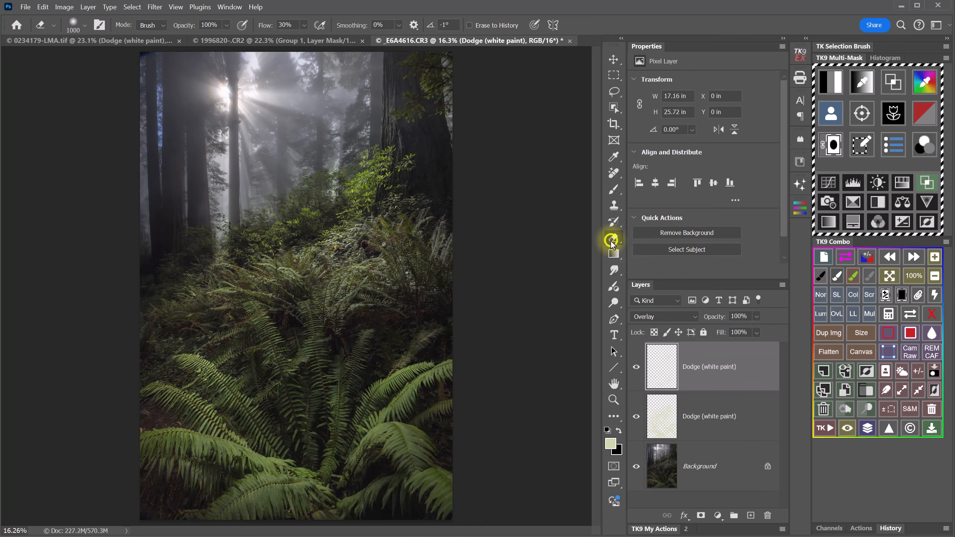
{"action": "left_click", "coordinate": [636, 367]}
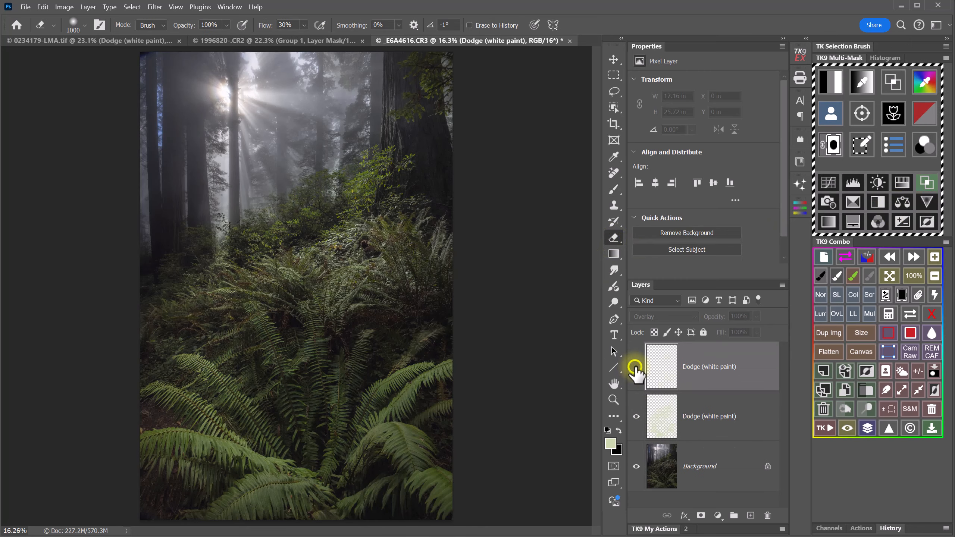
{"action": "left_click", "coordinate": [636, 367]}
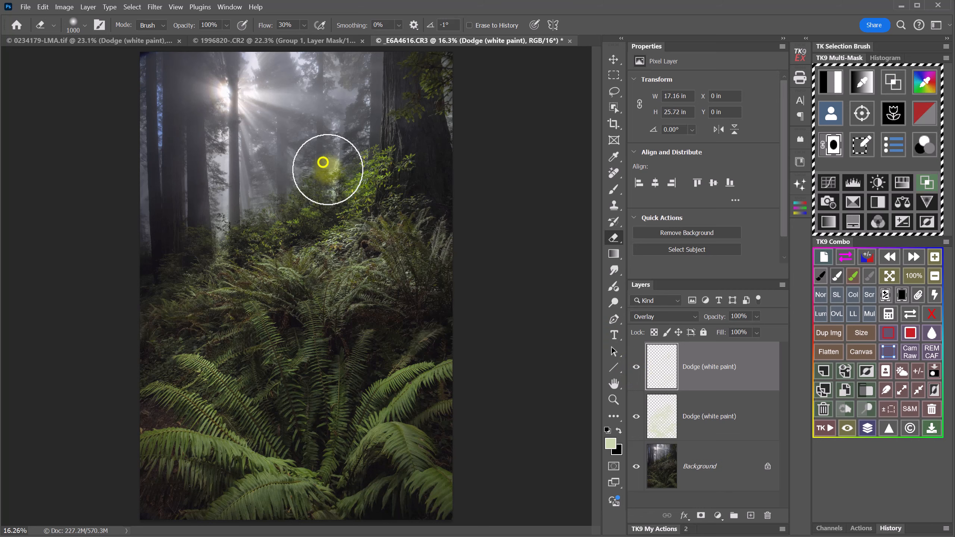
{"action": "mouse_move", "coordinate": [328, 170]}
{"action": "left_mouse_down"}
{"action": "mouse_move", "coordinate": [307, 168]}
{"action": "mouse_move", "coordinate": [267, 216]}
{"action": "mouse_move", "coordinate": [252, 197]}
{"action": "mouse_move", "coordinate": [230, 206]}
{"action": "mouse_move", "coordinate": [200, 254]}
{"action": "mouse_move", "coordinate": [297, 159]}
{"action": "mouse_move", "coordinate": [355, 175]}
{"action": "mouse_move", "coordinate": [373, 128]}
{"action": "left_mouse_up"}
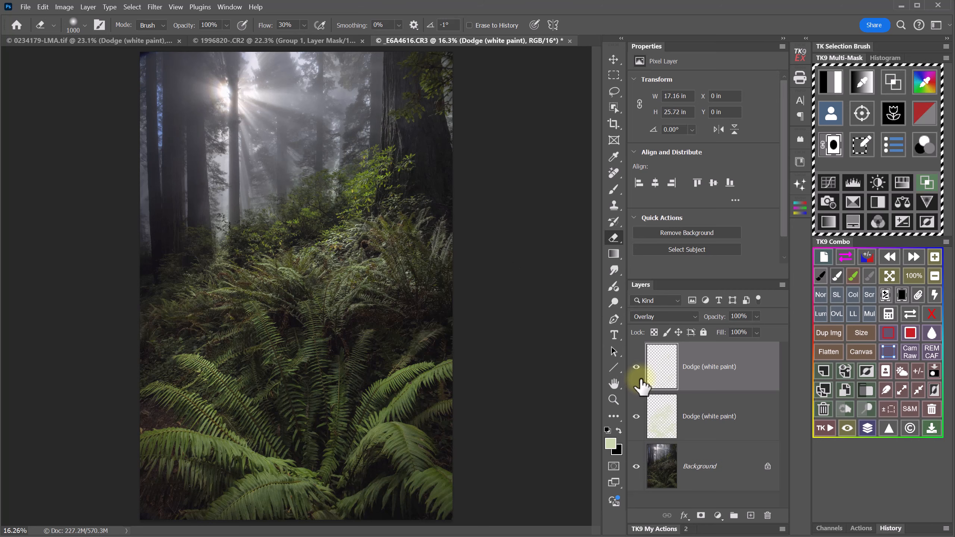
Compare the forest photo with the upper and lower Dodge (white paint) layers hidden and shown, one layer at a time
{"action": "left_click", "coordinate": [637, 366]}
{"action": "left_click", "coordinate": [637, 367]}
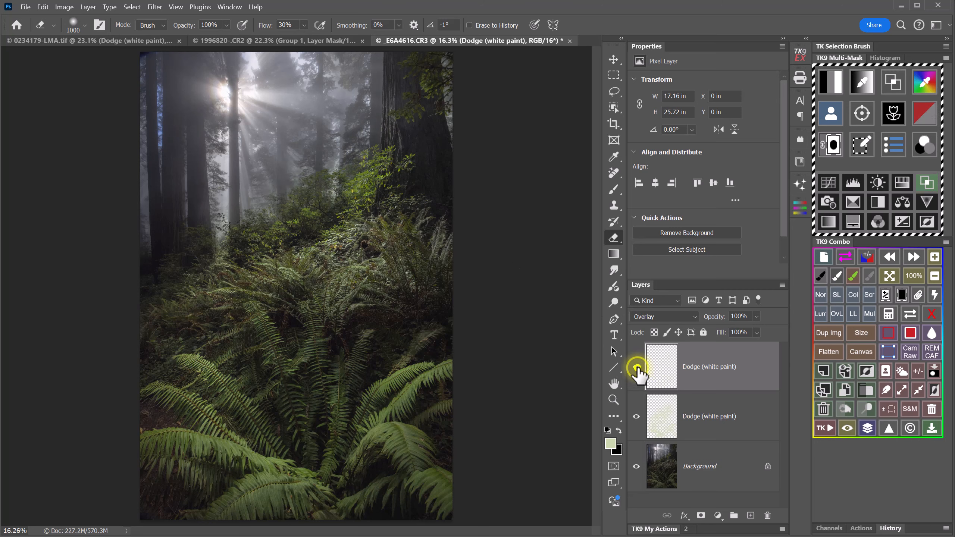
{"action": "left_click", "coordinate": [636, 417]}
{"action": "left_click", "coordinate": [636, 416]}
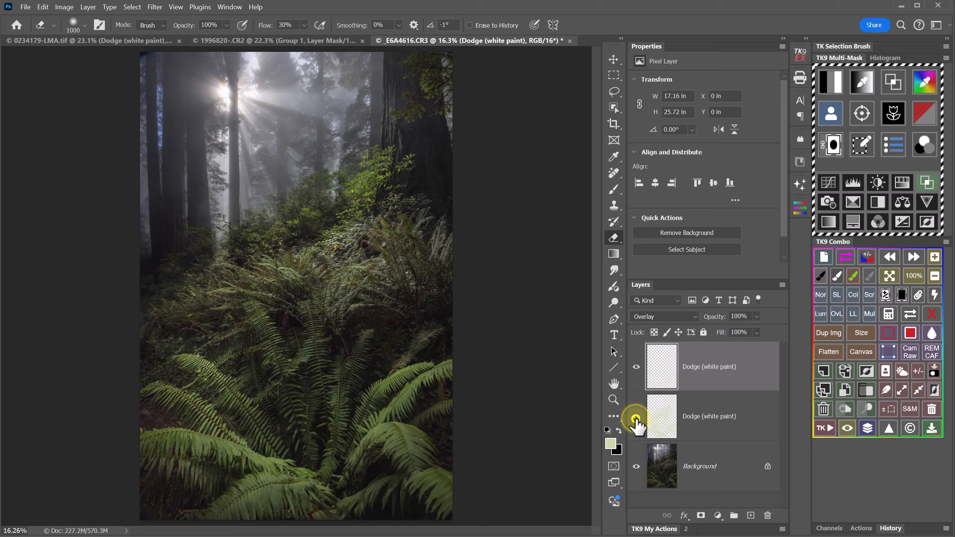
{"action": "left_click", "coordinate": [664, 425]}
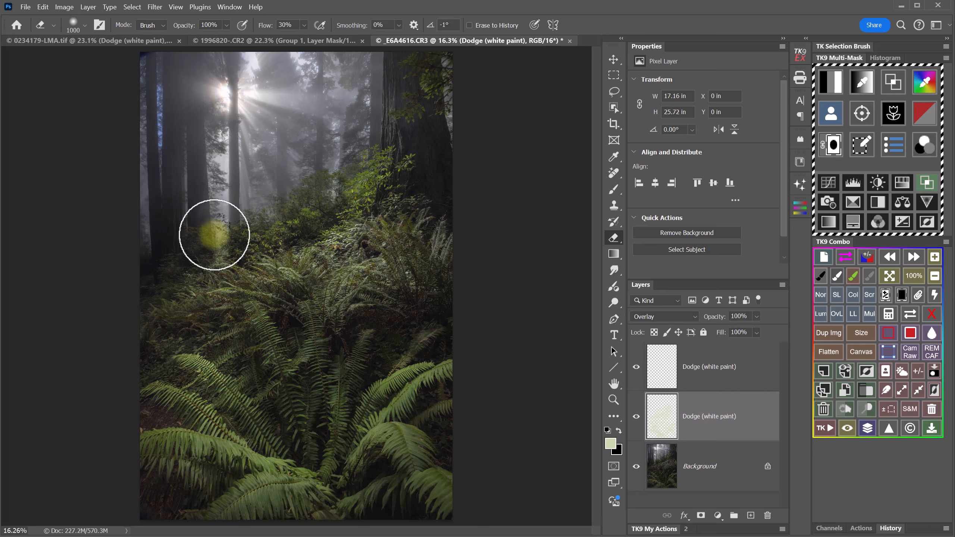
{"action": "left_click", "coordinate": [637, 416]}
{"action": "left_click", "coordinate": [636, 417]}
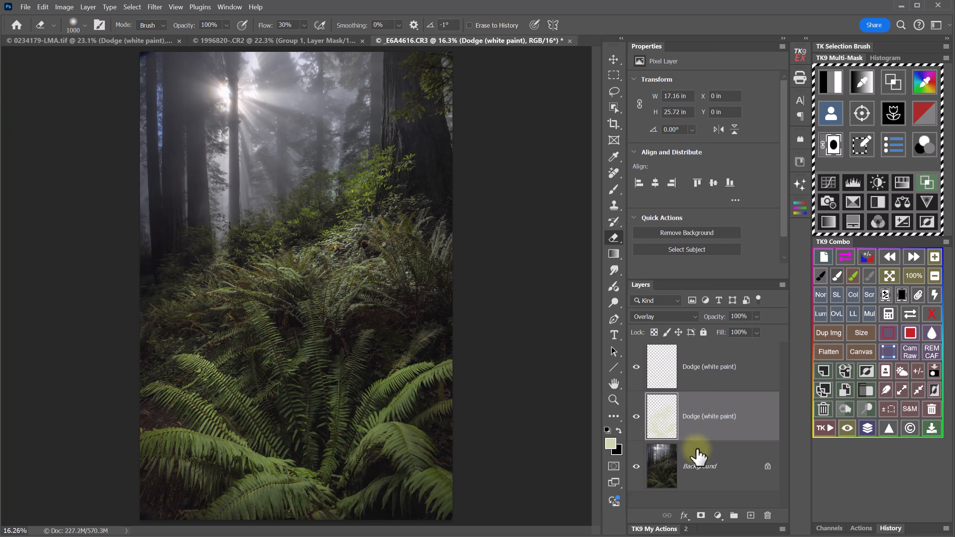
Reduce the eraser size to 700 and erase green paint beside the large right-hand trunk on the upper Dodge (white paint) layer
{"action": "key", "text": "bracketleft"}
{"action": "key", "text": "bracketleft"}
{"action": "key", "text": "bracketleft"}
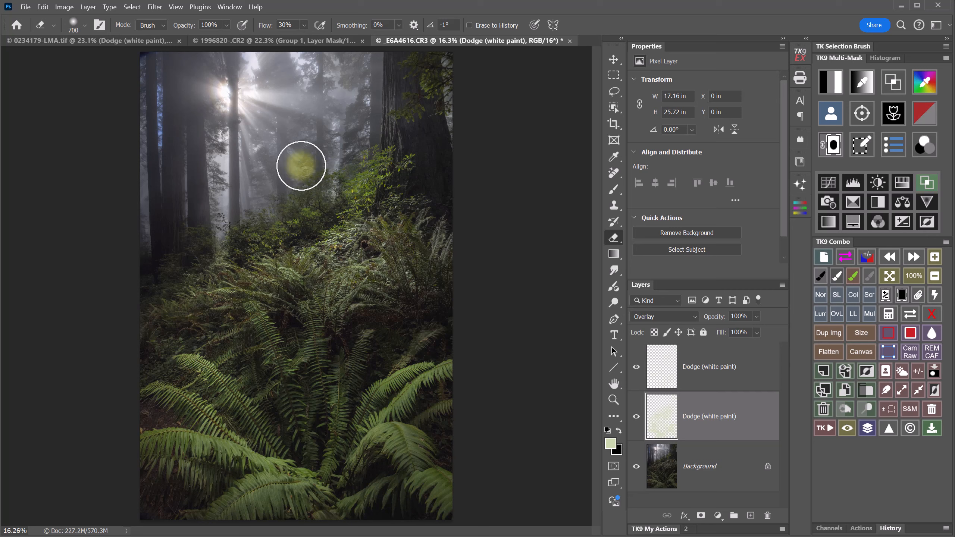
{"action": "left_click", "coordinate": [652, 362]}
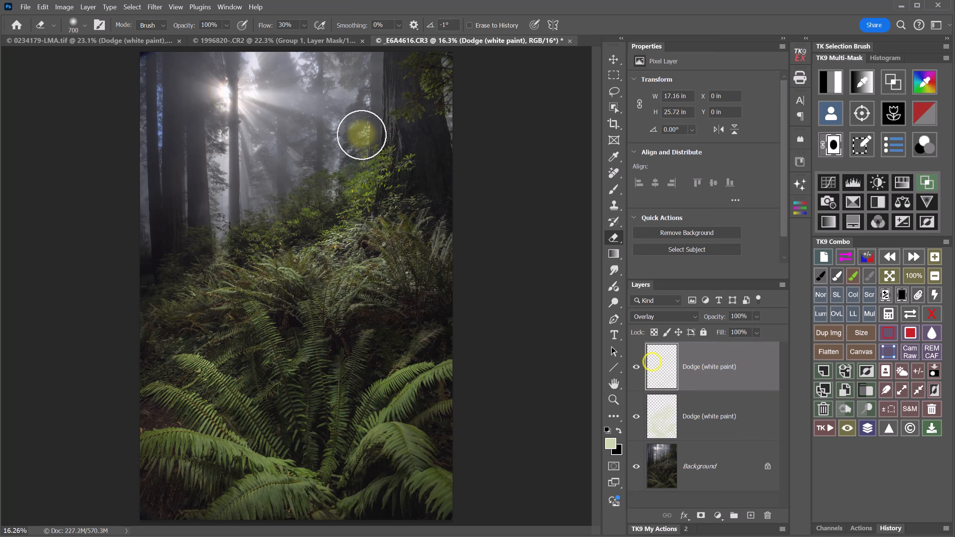
{"action": "left_click", "coordinate": [361, 135]}
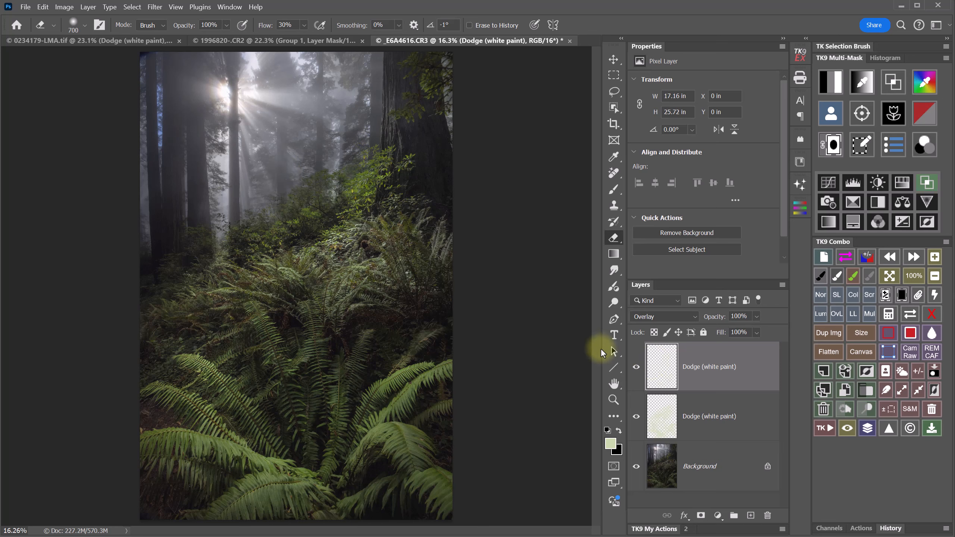
Compare the original forest photo with the green-dodged version by hiding and showing both dodge layers together
{"action": "left_click", "coordinate": [864, 432]}
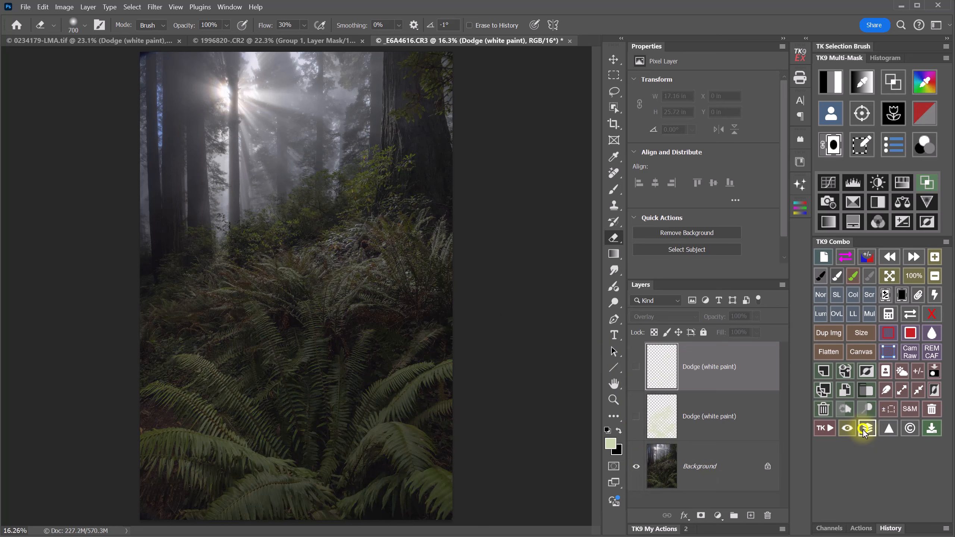
{"action": "left_click", "coordinate": [864, 432]}
{"action": "left_click", "coordinate": [864, 432]}
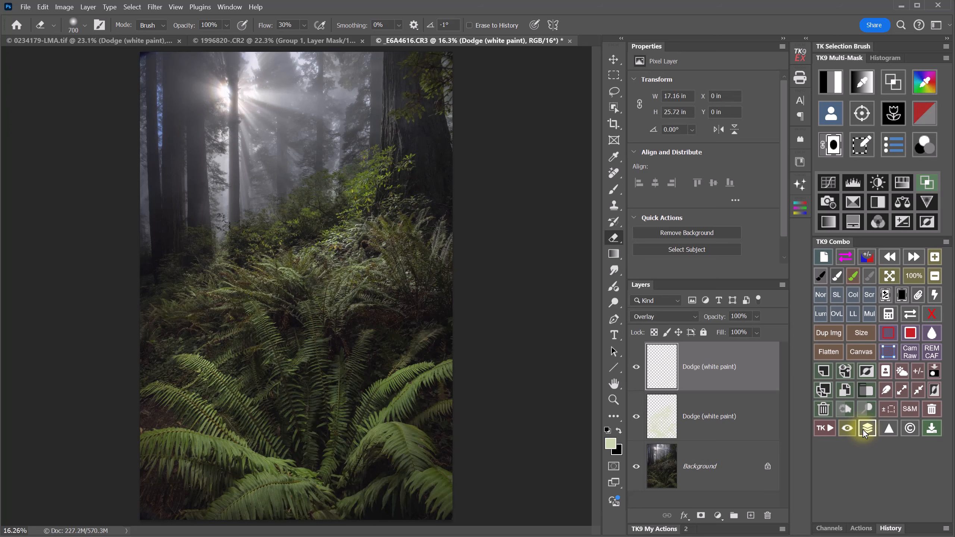
{"action": "left_click", "coordinate": [863, 432]}
{"action": "left_click", "coordinate": [863, 431]}
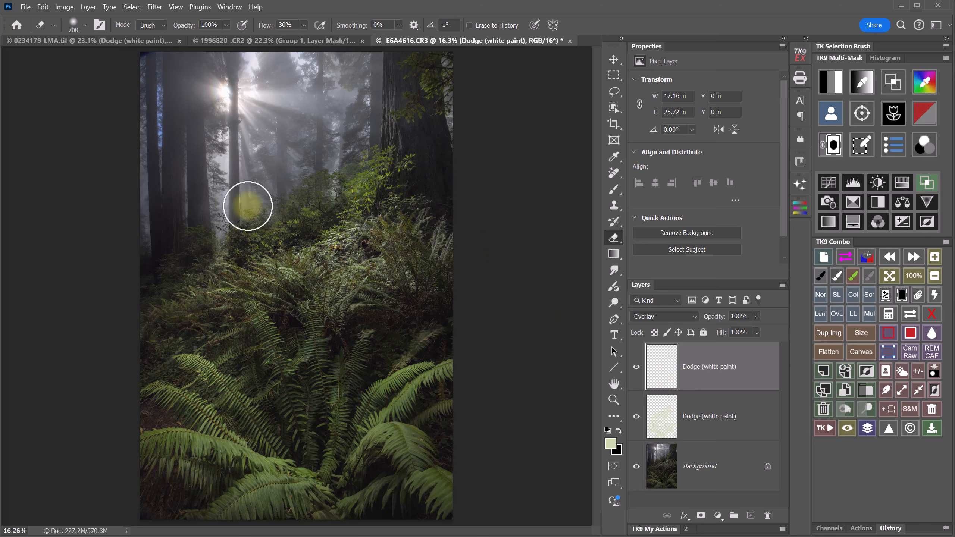
Paint bdbfcf, a lightened blue-gray sampled from the mist, over the misty background on a new Dodge (white paint) layer using the Lights 1 luminosity mask
{"action": "left_click", "coordinate": [836, 83]}
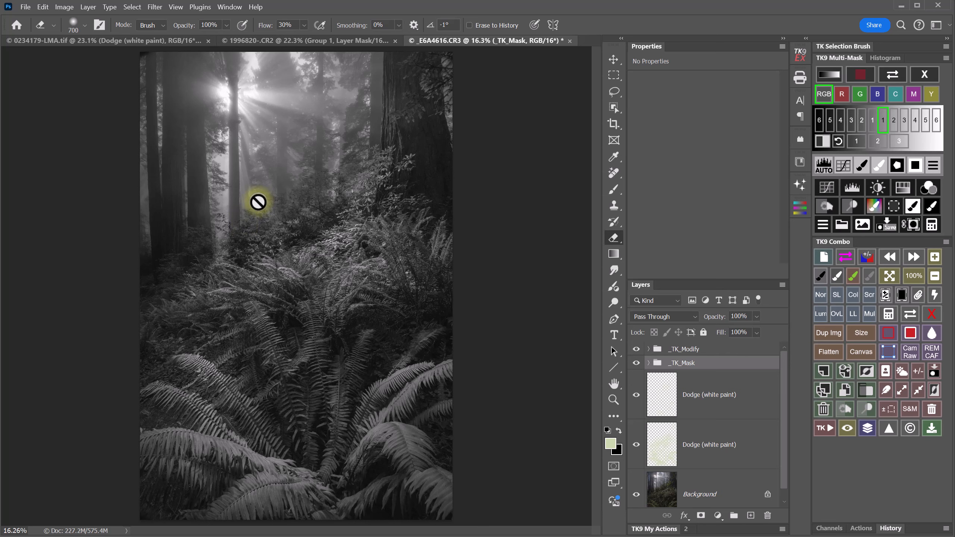
{"action": "left_click", "coordinate": [859, 206]}
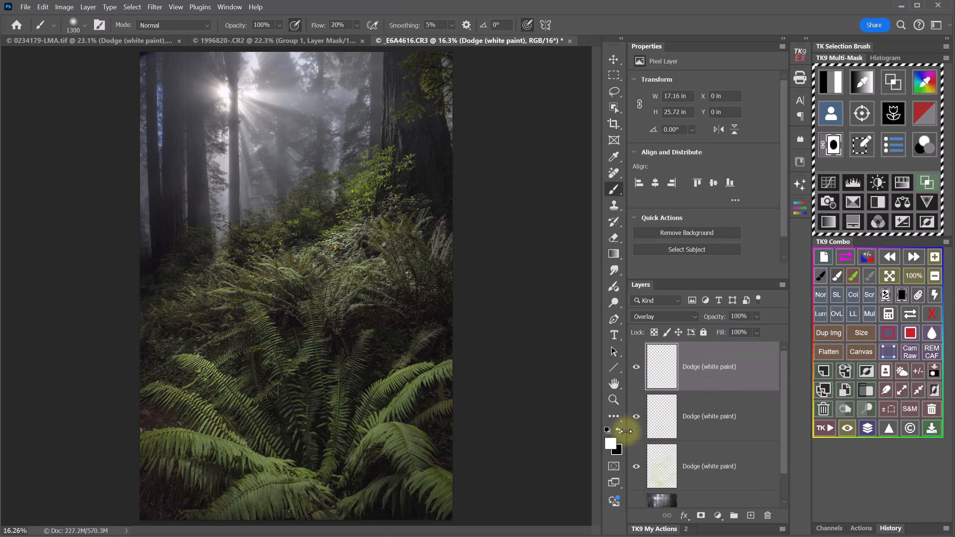
{"action": "left_click", "coordinate": [610, 444]}
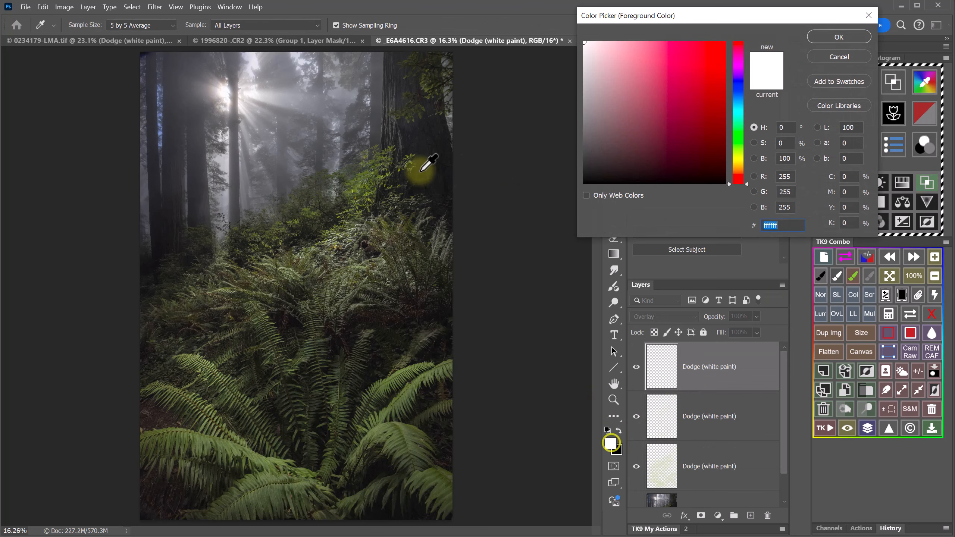
{"action": "left_click", "coordinate": [225, 196]}
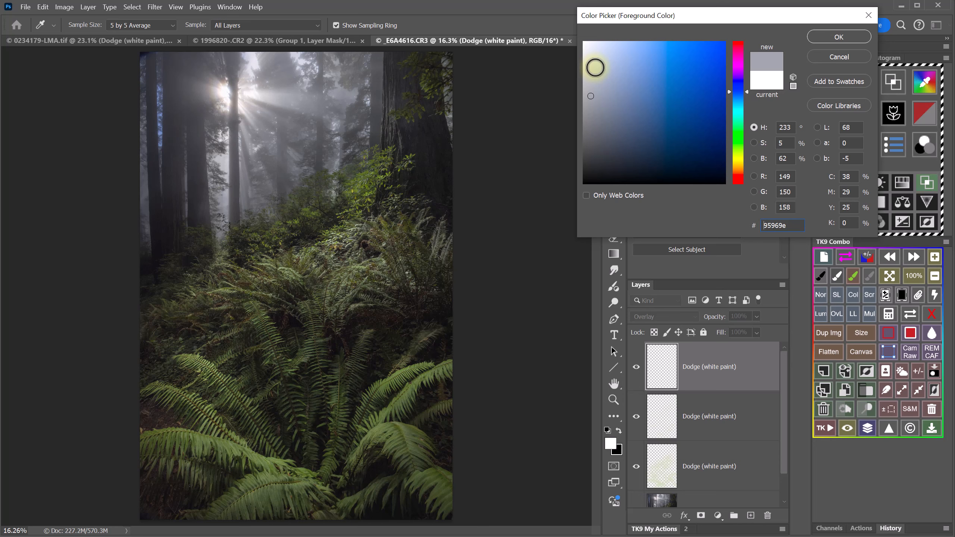
{"action": "left_click", "coordinate": [595, 69]}
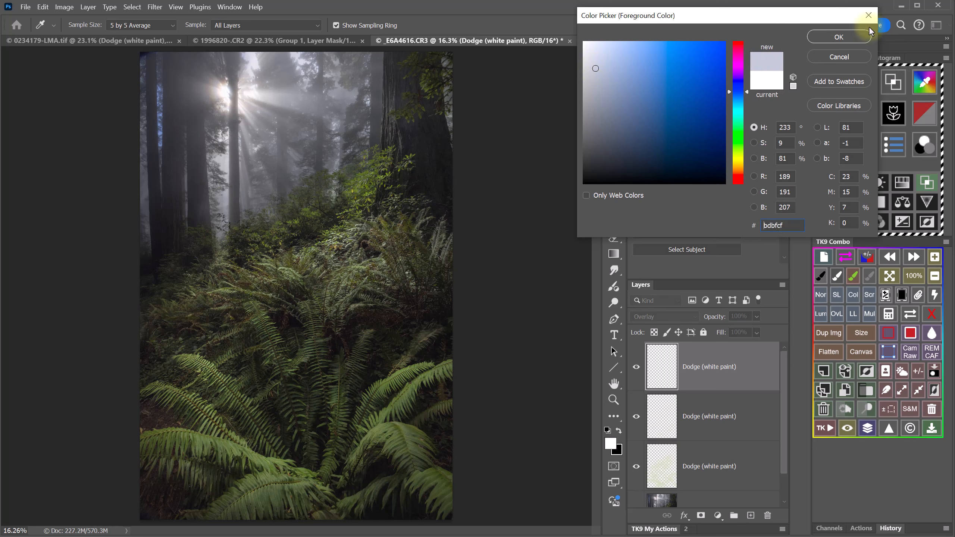
{"action": "left_click", "coordinate": [855, 39]}
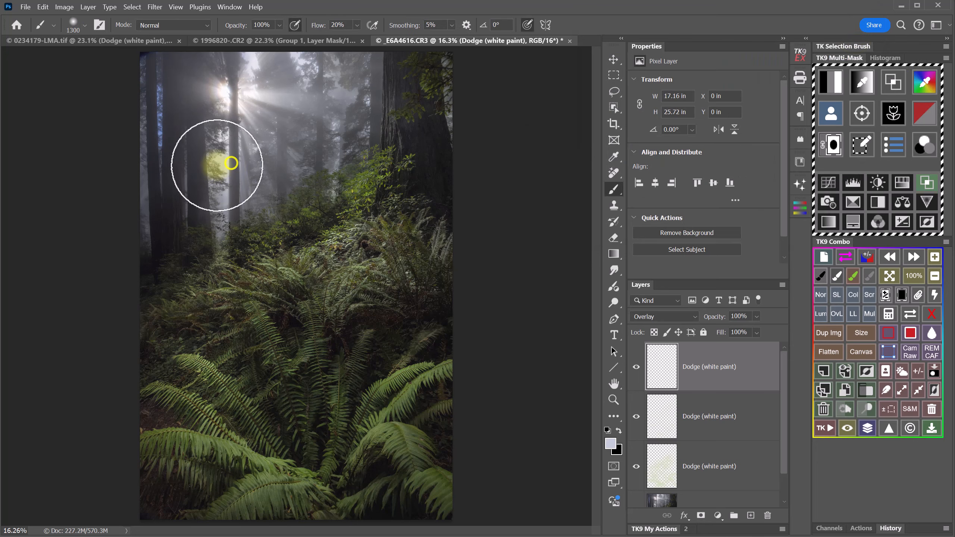
{"action": "mouse_move", "coordinate": [225, 166]}
{"action": "left_mouse_down"}
{"action": "mouse_move", "coordinate": [256, 213]}
{"action": "mouse_move", "coordinate": [256, 167]}
{"action": "mouse_move", "coordinate": [303, 212]}
{"action": "mouse_move", "coordinate": [273, 148]}
{"action": "mouse_move", "coordinate": [346, 198]}
{"action": "mouse_move", "coordinate": [282, 141]}
{"action": "mouse_move", "coordinate": [391, 180]}
{"action": "mouse_move", "coordinate": [338, 139]}
{"action": "mouse_move", "coordinate": [356, 136]}
{"action": "mouse_move", "coordinate": [349, 126]}
{"action": "mouse_move", "coordinate": [316, 111]}
{"action": "mouse_move", "coordinate": [414, 125]}
{"action": "mouse_move", "coordinate": [345, 92]}
{"action": "mouse_move", "coordinate": [434, 86]}
{"action": "mouse_move", "coordinate": [319, 123]}
{"action": "mouse_move", "coordinate": [298, 97]}
{"action": "mouse_move", "coordinate": [338, 82]}
{"action": "mouse_move", "coordinate": [370, 129]}
{"action": "mouse_move", "coordinate": [280, 164]}
{"action": "mouse_move", "coordinate": [332, 196]}
{"action": "mouse_move", "coordinate": [259, 174]}
{"action": "mouse_move", "coordinate": [246, 181]}
{"action": "mouse_move", "coordinate": [235, 225]}
{"action": "mouse_move", "coordinate": [209, 162]}
{"action": "mouse_move", "coordinate": [199, 220]}
{"action": "mouse_move", "coordinate": [173, 193]}
{"action": "mouse_move", "coordinate": [155, 192]}
{"action": "mouse_move", "coordinate": [143, 246]}
{"action": "mouse_move", "coordinate": [156, 130]}
{"action": "mouse_move", "coordinate": [127, 262]}
{"action": "mouse_move", "coordinate": [157, 306]}
{"action": "mouse_move", "coordinate": [323, 207]}
{"action": "mouse_move", "coordinate": [359, 213]}
{"action": "mouse_move", "coordinate": [279, 170]}
{"action": "mouse_move", "coordinate": [307, 194]}
{"action": "mouse_move", "coordinate": [322, 172]}
{"action": "mouse_move", "coordinate": [425, 165]}
{"action": "mouse_move", "coordinate": [631, 258]}
{"action": "left_mouse_up"}
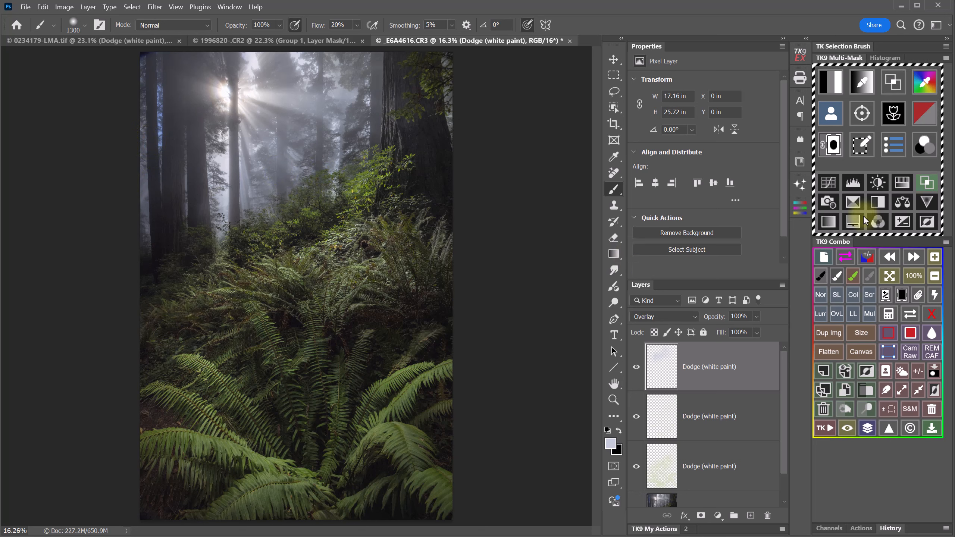
Paint e0d4ce, a warm tone based on the sunburst, over the sun and its rays on another Dodge (white paint) layer using the Lights 1 mask
{"action": "left_click", "coordinate": [839, 85]}
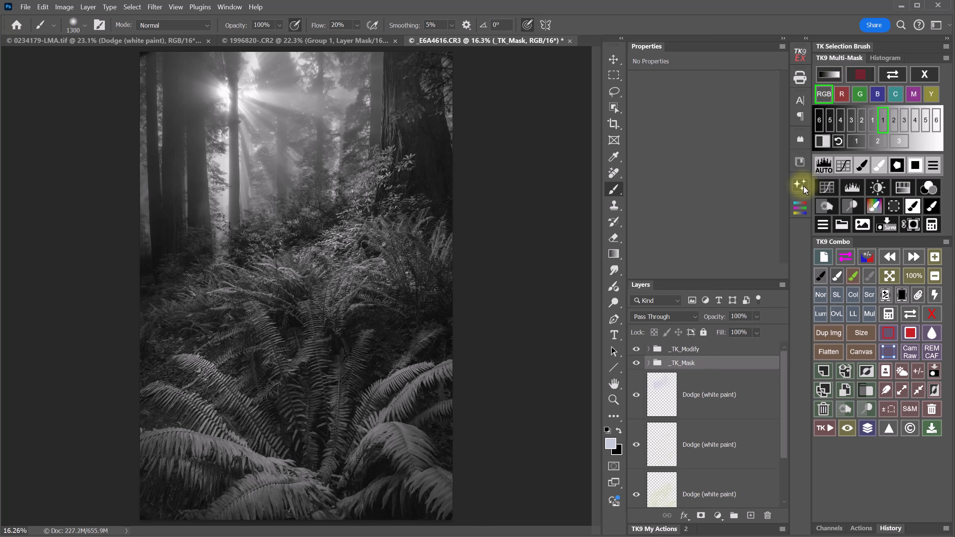
{"action": "left_click", "coordinate": [860, 206]}
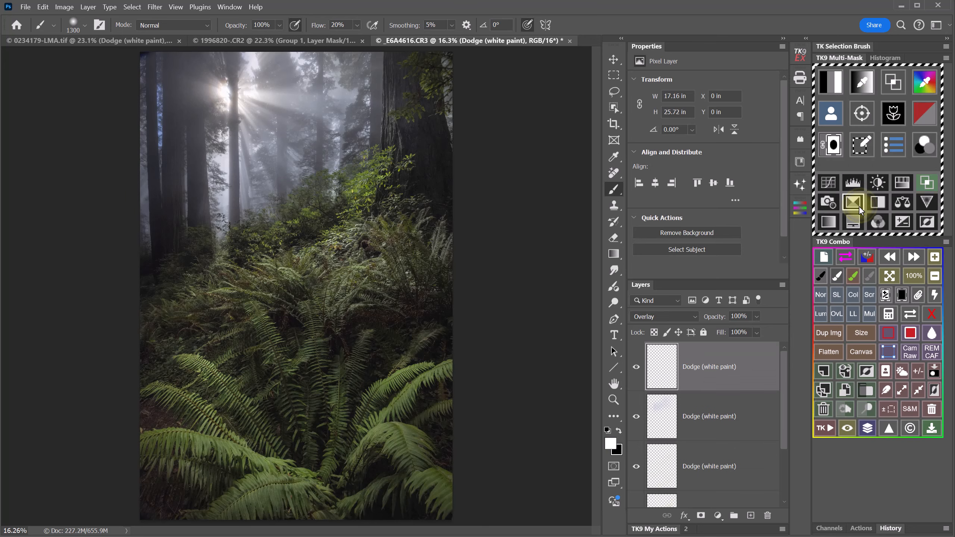
{"action": "left_click", "coordinate": [619, 446]}
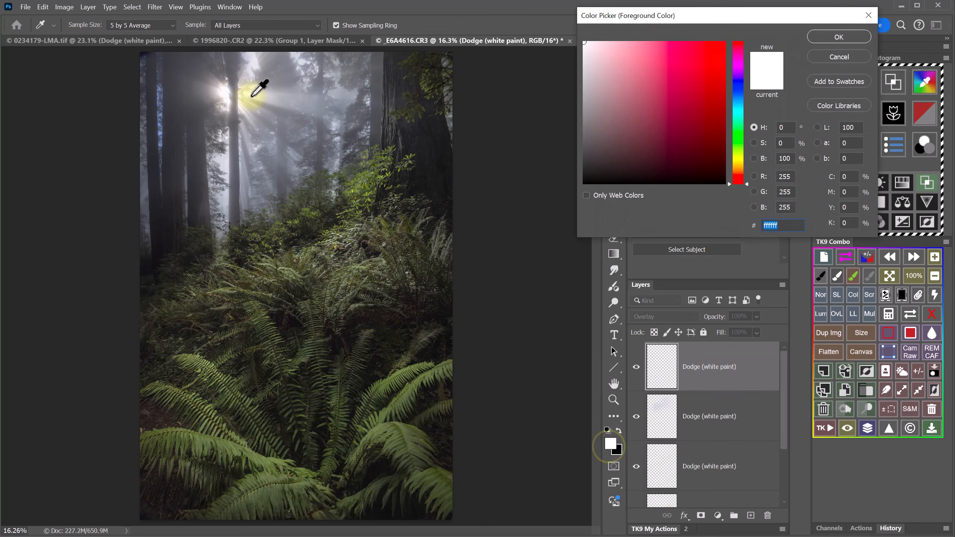
{"action": "left_click", "coordinate": [253, 93]}
{"action": "left_click_drag", "start_coordinate": [254, 94], "coordinate": [265, 97]}
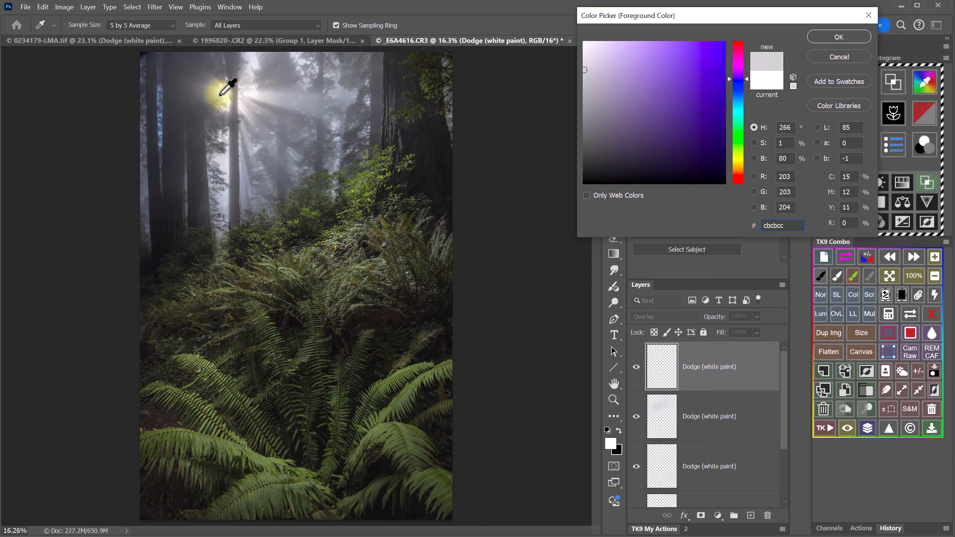
{"action": "left_click", "coordinate": [242, 107]}
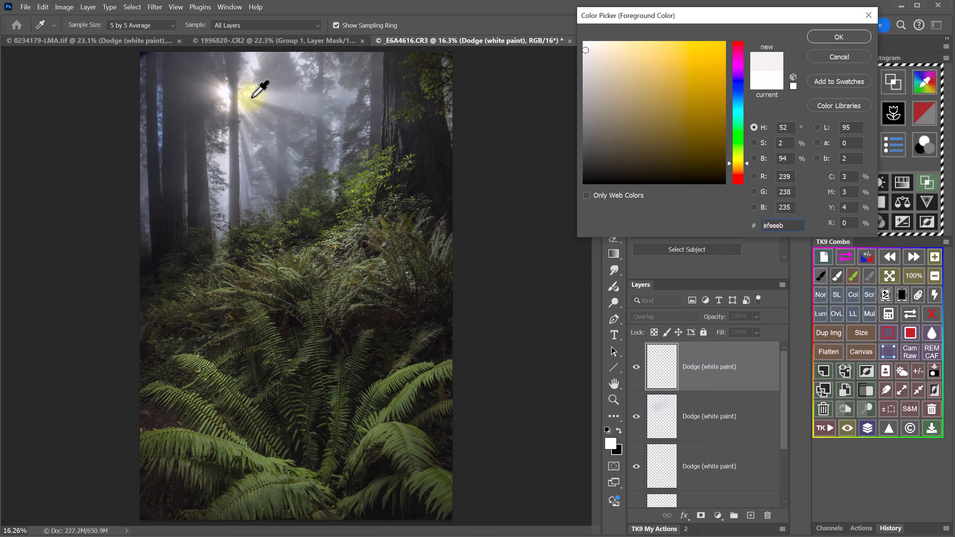
{"action": "left_click", "coordinate": [254, 96]}
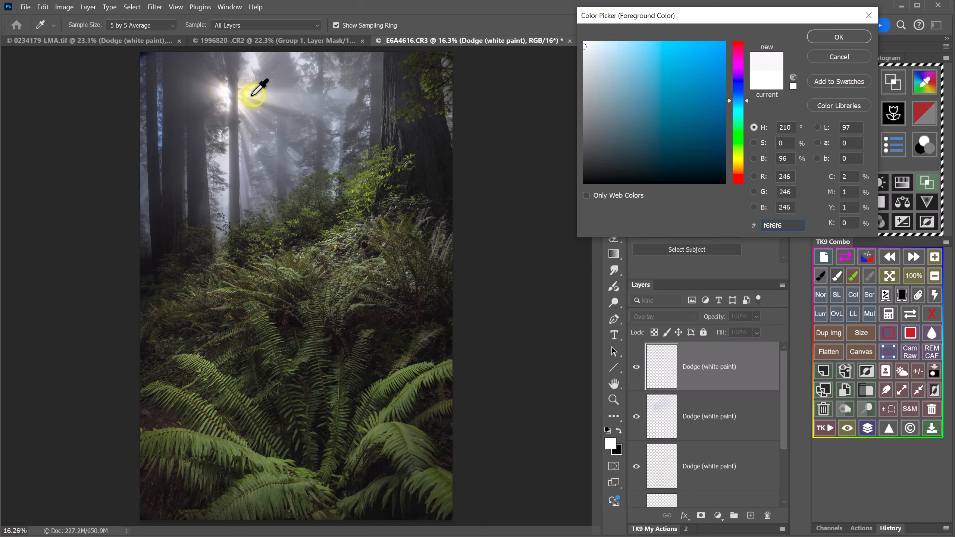
{"action": "left_click_drag", "start_coordinate": [253, 96], "coordinate": [259, 99]}
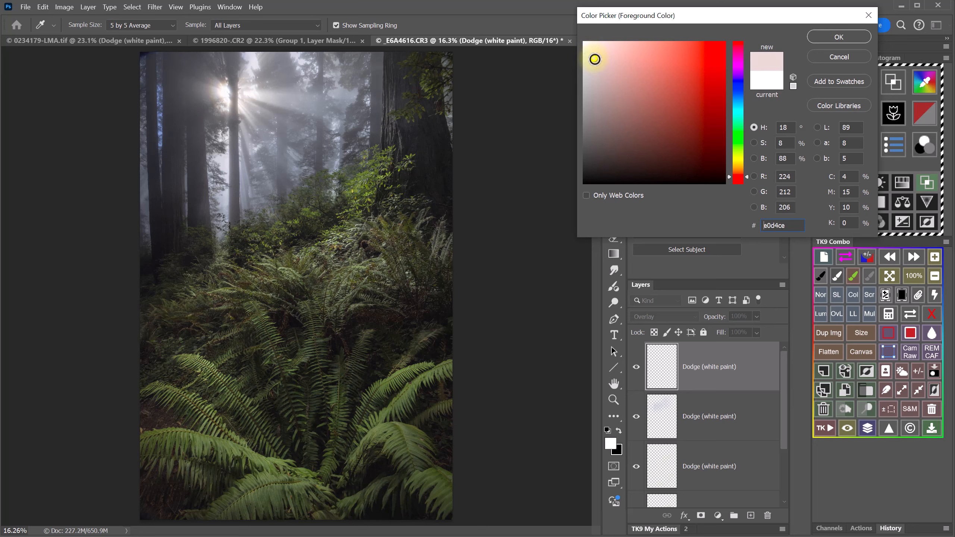
{"action": "left_click", "coordinate": [833, 37]}
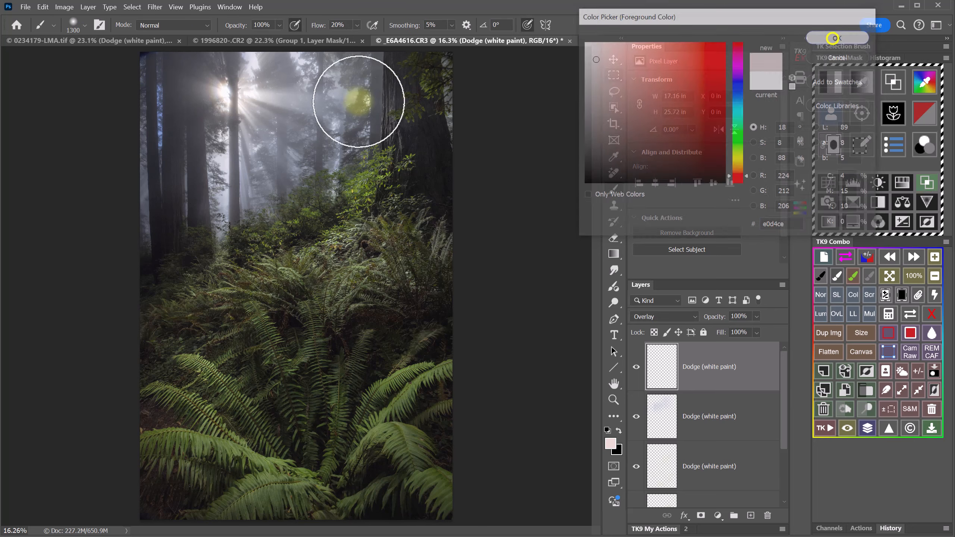
{"action": "mouse_move", "coordinate": [259, 92]}
{"action": "left_mouse_down"}
{"action": "mouse_move", "coordinate": [356, 165]}
{"action": "mouse_move", "coordinate": [187, 93]}
{"action": "mouse_move", "coordinate": [255, 146]}
{"action": "mouse_move", "coordinate": [243, 90]}
{"action": "mouse_move", "coordinate": [216, 198]}
{"action": "mouse_move", "coordinate": [212, 96]}
{"action": "mouse_move", "coordinate": [176, 246]}
{"action": "mouse_move", "coordinate": [196, 100]}
{"action": "mouse_move", "coordinate": [188, 103]}
{"action": "mouse_move", "coordinate": [127, 215]}
{"action": "mouse_move", "coordinate": [238, 132]}
{"action": "mouse_move", "coordinate": [245, 115]}
{"action": "mouse_move", "coordinate": [354, 221]}
{"action": "mouse_move", "coordinate": [258, 119]}
{"action": "mouse_move", "coordinate": [250, 127]}
{"action": "mouse_move", "coordinate": [320, 273]}
{"action": "mouse_move", "coordinate": [241, 168]}
{"action": "mouse_move", "coordinate": [285, 336]}
{"action": "mouse_move", "coordinate": [211, 167]}
{"action": "mouse_move", "coordinate": [212, 311]}
{"action": "mouse_move", "coordinate": [358, 148]}
{"action": "mouse_move", "coordinate": [311, 125]}
{"action": "mouse_move", "coordinate": [454, 227]}
{"action": "mouse_move", "coordinate": [240, 122]}
{"action": "mouse_move", "coordinate": [264, 89]}
{"action": "mouse_move", "coordinate": [443, 125]}
{"action": "mouse_move", "coordinate": [424, 131]}
{"action": "mouse_move", "coordinate": [402, 85]}
{"action": "mouse_move", "coordinate": [383, 143]}
{"action": "mouse_move", "coordinate": [390, 69]}
{"action": "mouse_move", "coordinate": [371, 138]}
{"action": "mouse_move", "coordinate": [291, 88]}
{"action": "mouse_move", "coordinate": [454, 80]}
{"action": "mouse_move", "coordinate": [482, 200]}
{"action": "mouse_move", "coordinate": [649, 364]}
{"action": "left_mouse_up"}
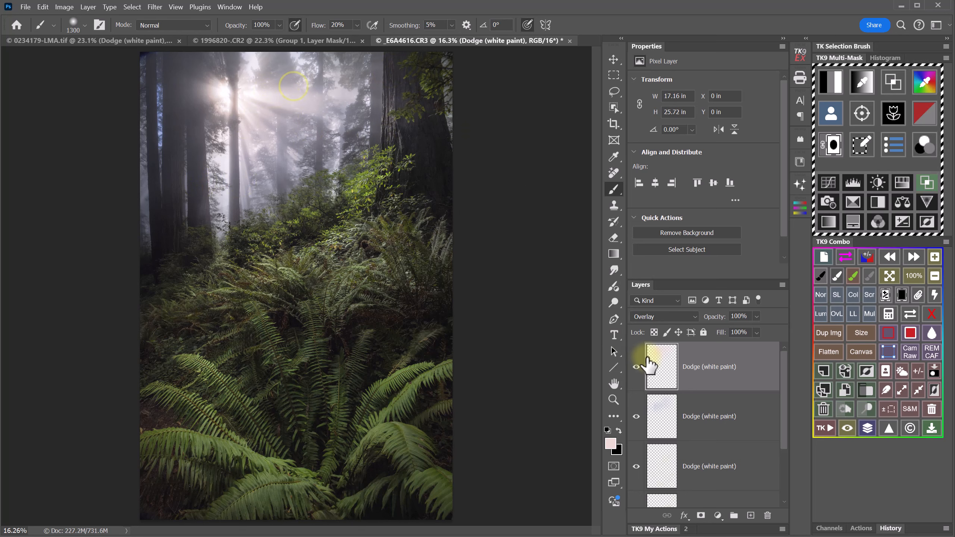
Compare the original forest photo with the finished dodging by hiding and showing all the Dodge (white paint) layers together
{"action": "left_click", "coordinate": [700, 388]}
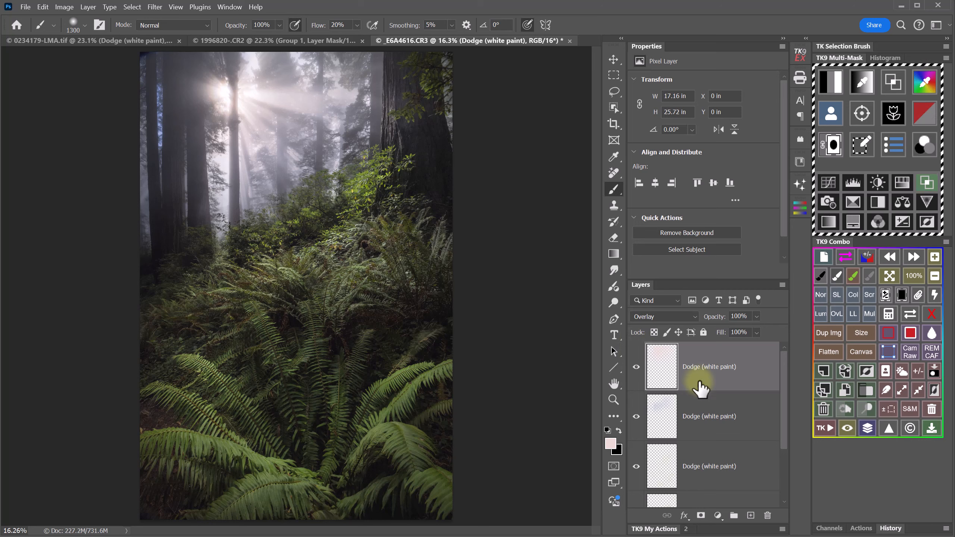
{"action": "left_click", "coordinate": [868, 429]}
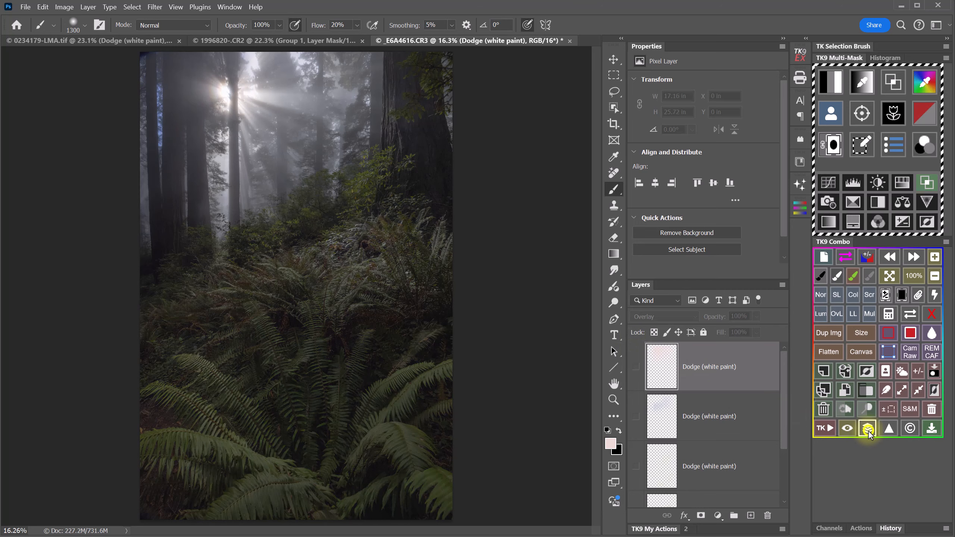
{"action": "left_click", "coordinate": [868, 429]}
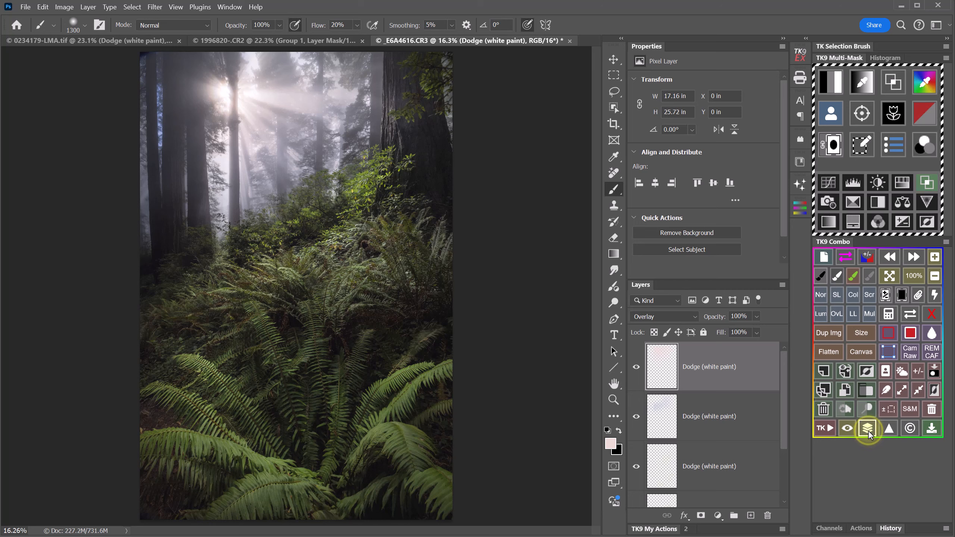
{"action": "left_click", "coordinate": [868, 429]}
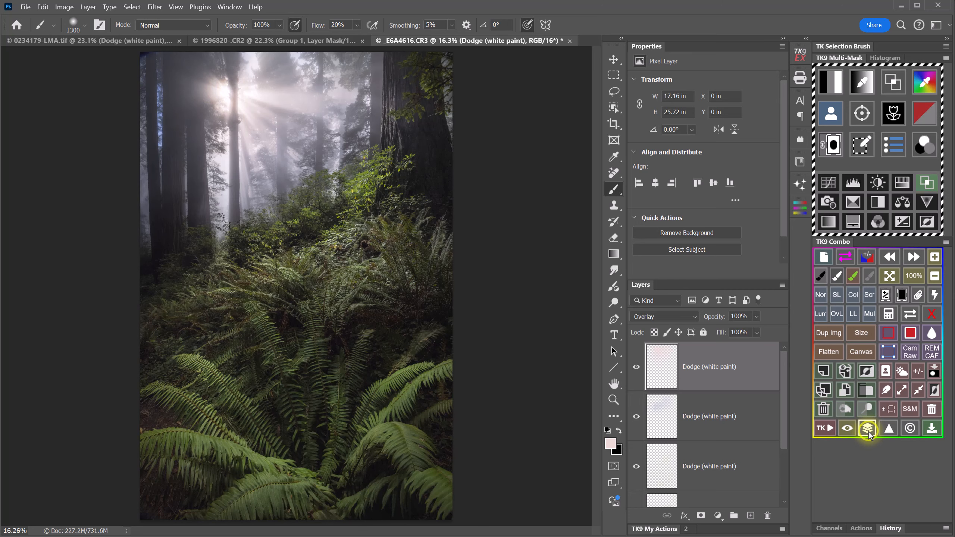